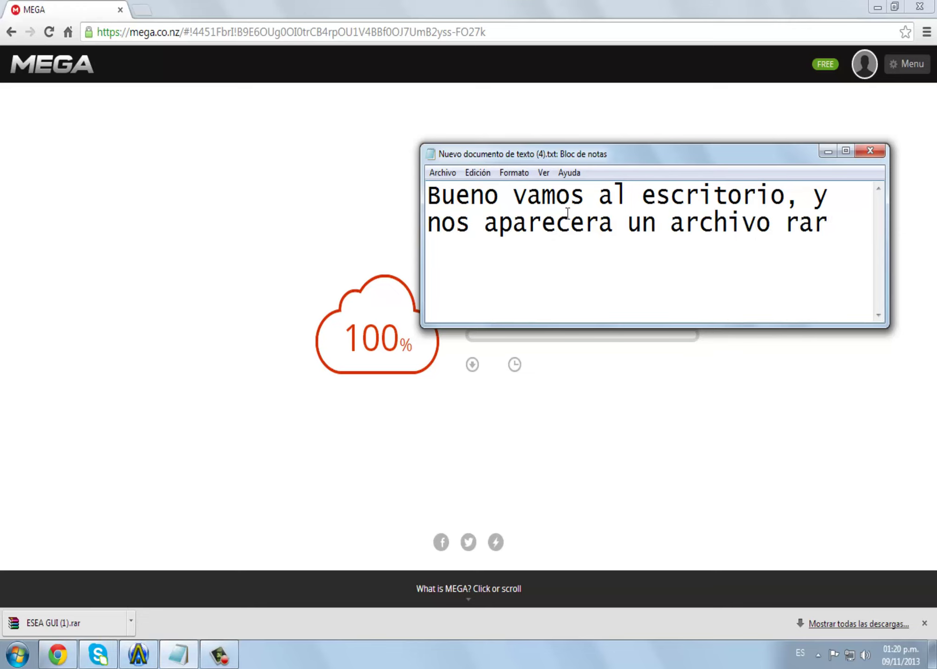
Minimize the open note and close the browser so that the desktop is shown.
click(828, 152)
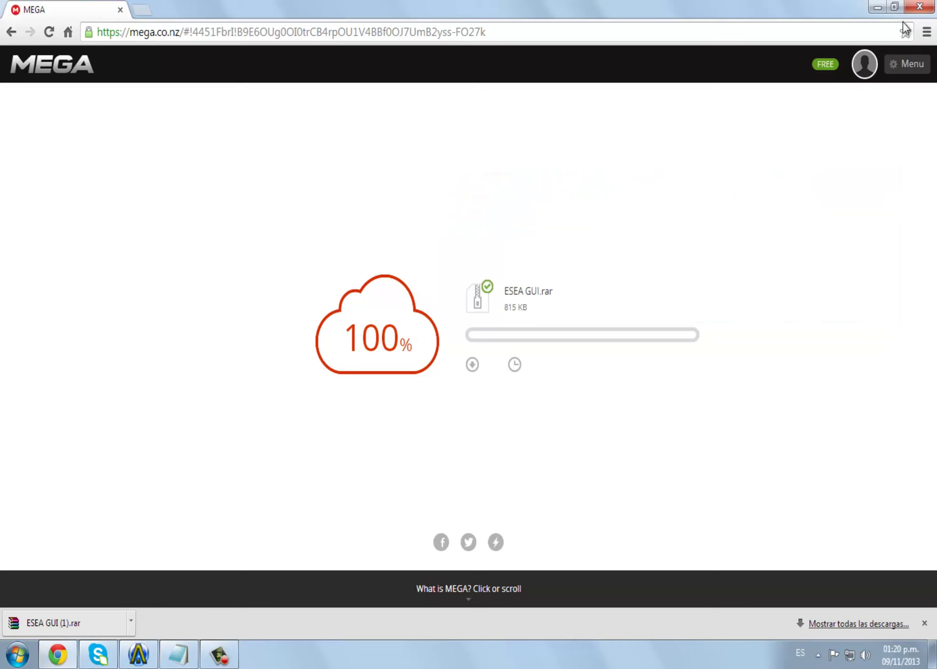
click(919, 7)
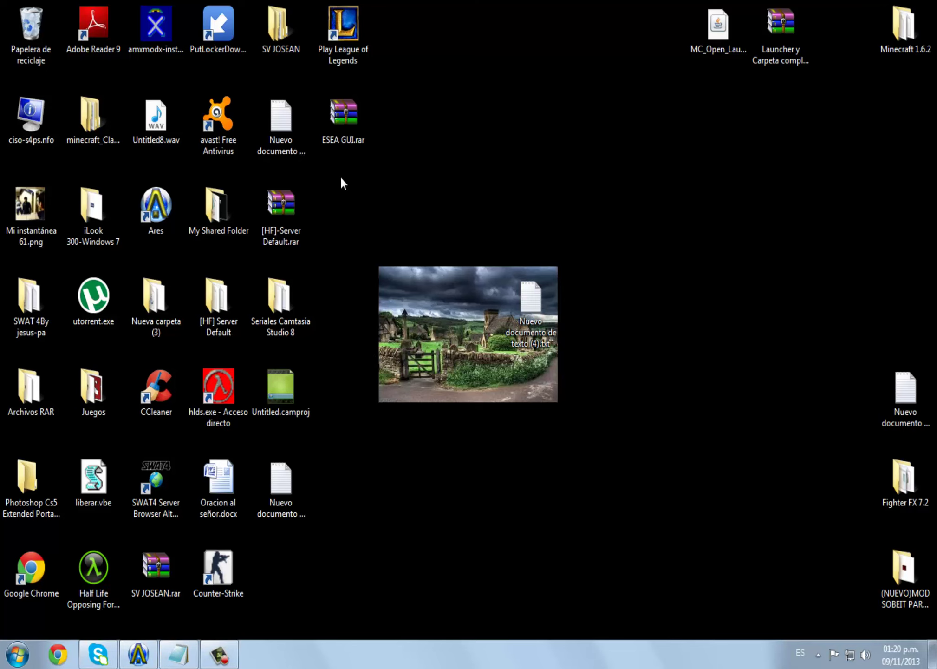
Swap the desktop places of ESEA GUI.rar and Nuevo documento de texto (4).txt, putting the archive over the wallpaper picture.
drag(343, 116, 718, 295)
drag(531, 302, 371, 140)
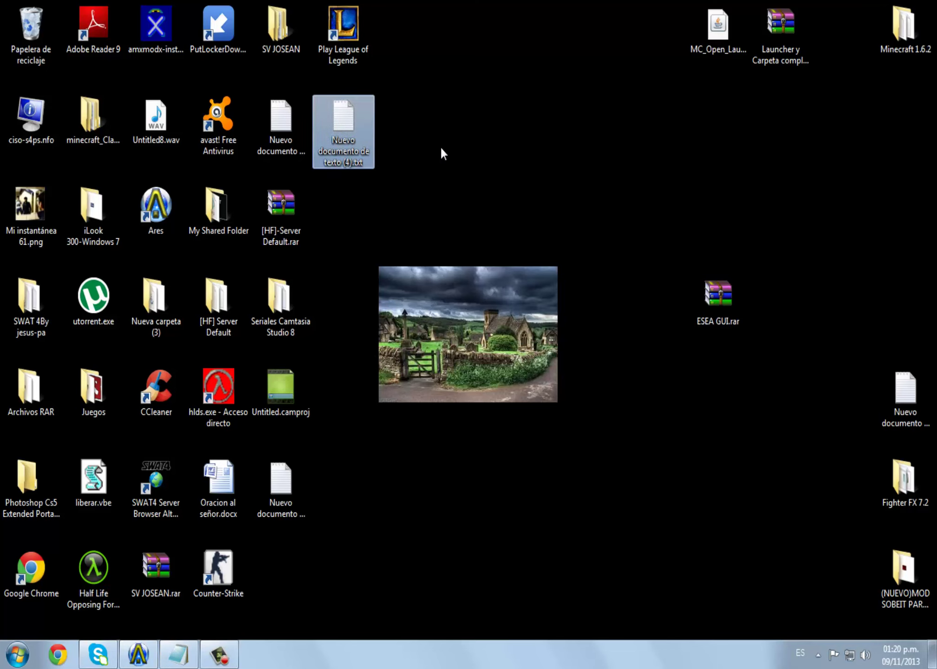
click(442, 153)
drag(629, 226, 798, 358)
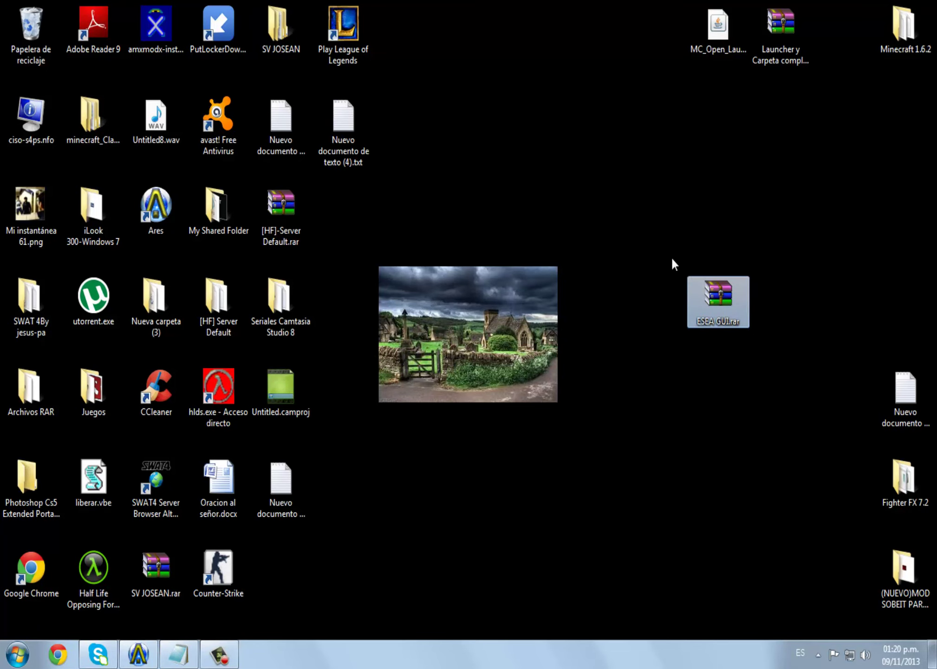
drag(706, 314, 549, 278)
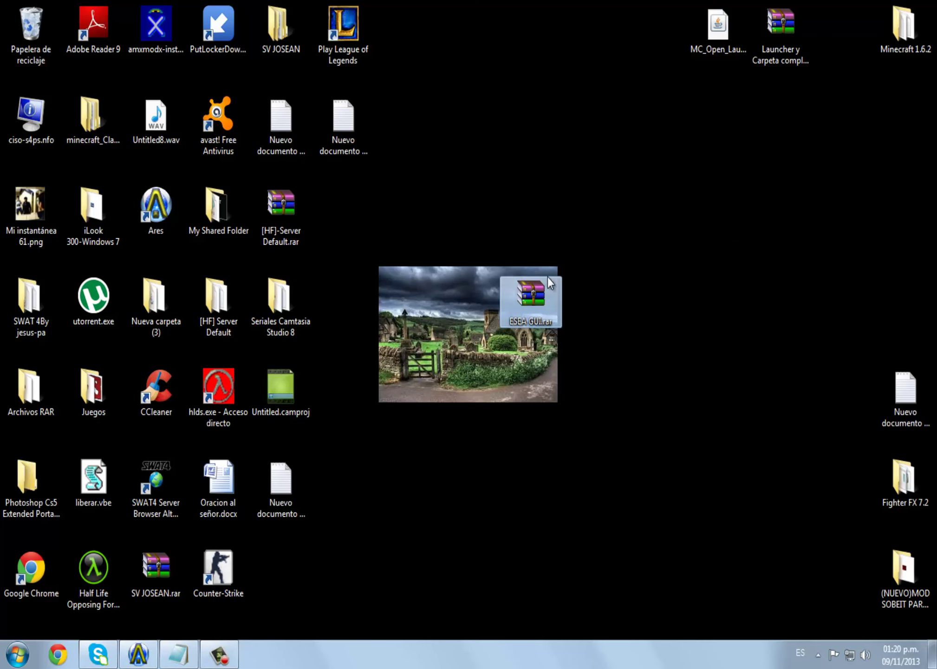
Bring the minimized note back up and delete all of its text.
click(178, 654)
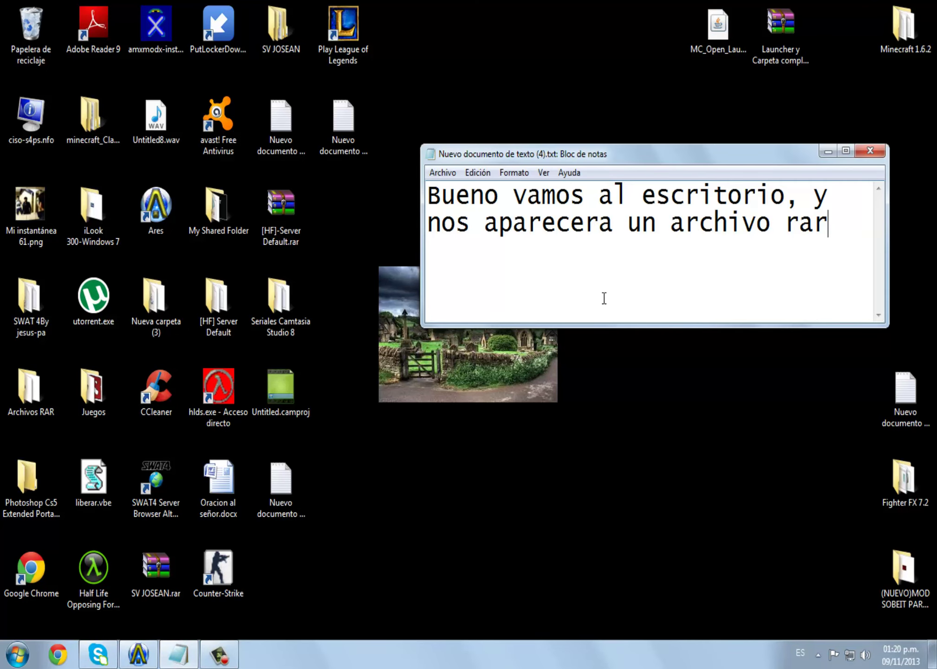
drag(830, 224, 430, 210)
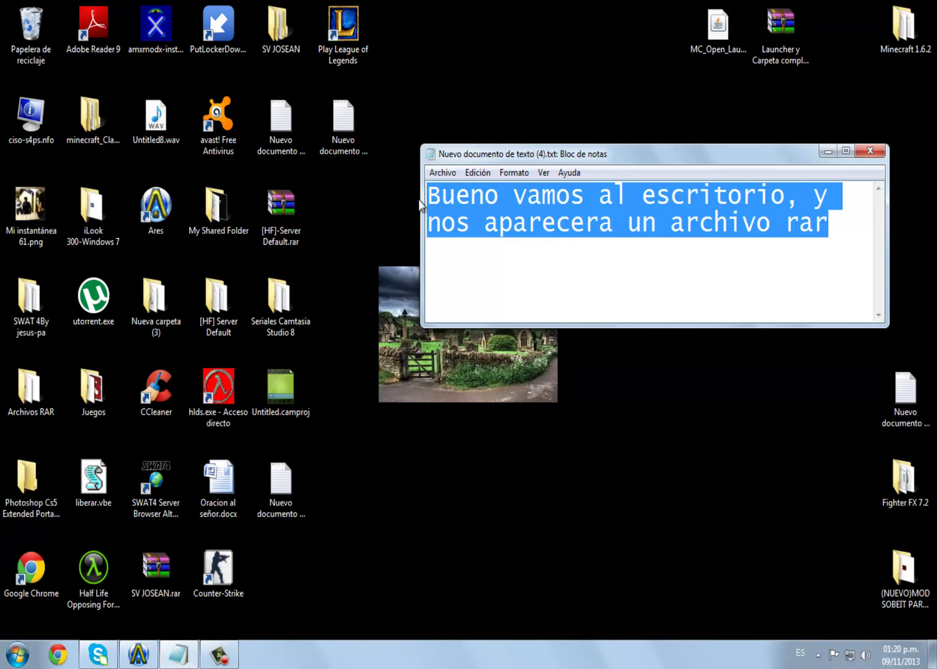
click(853, 221)
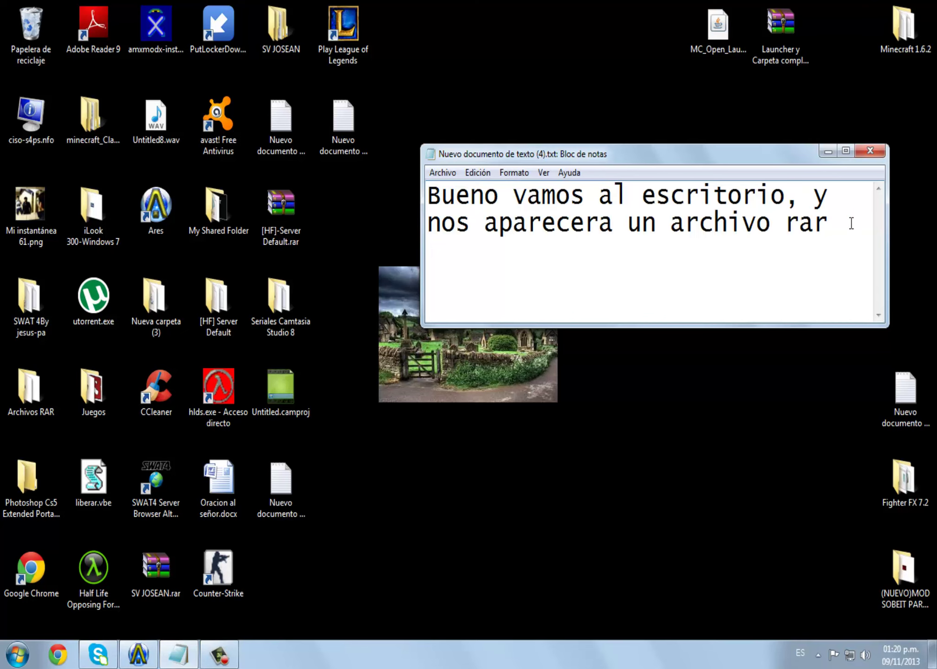
drag(850, 219, 364, 191)
key(BackSpace)
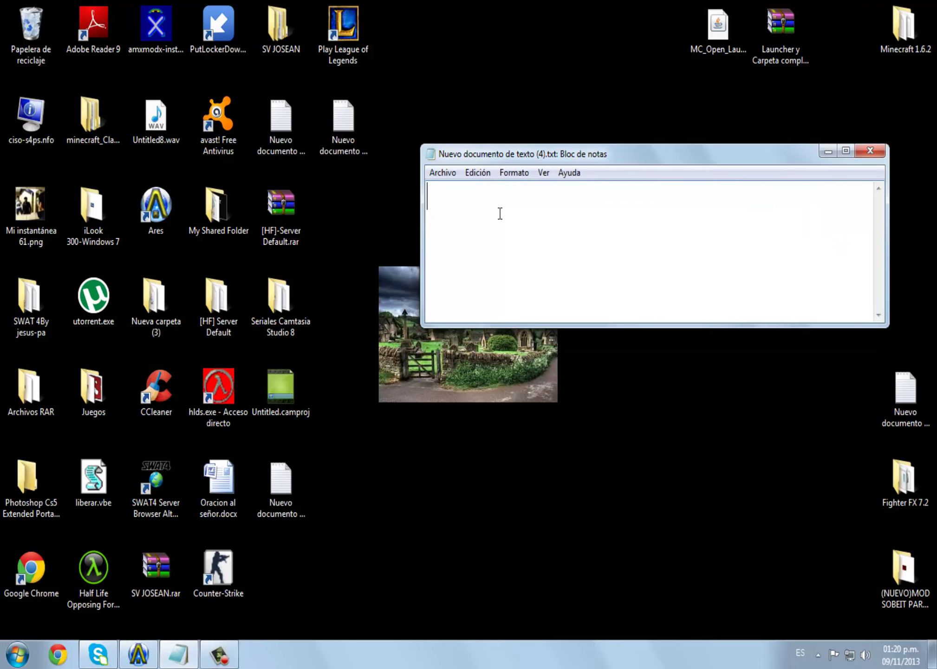
Write Luego de damos "extraer aqui" in the empty note.
text(Luego de )
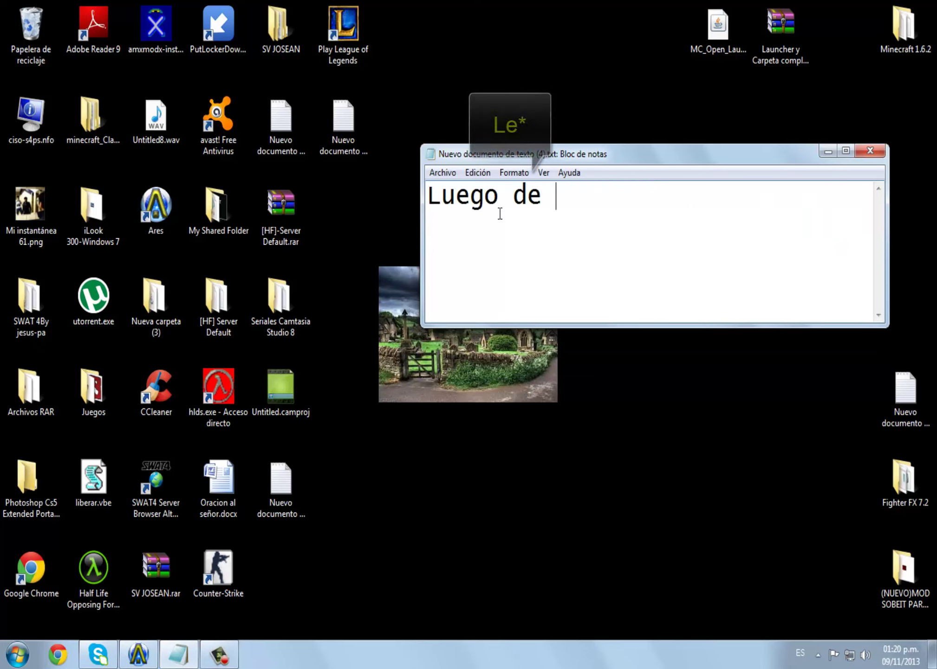
text(dan)
key(BackSpace)
text(mos)
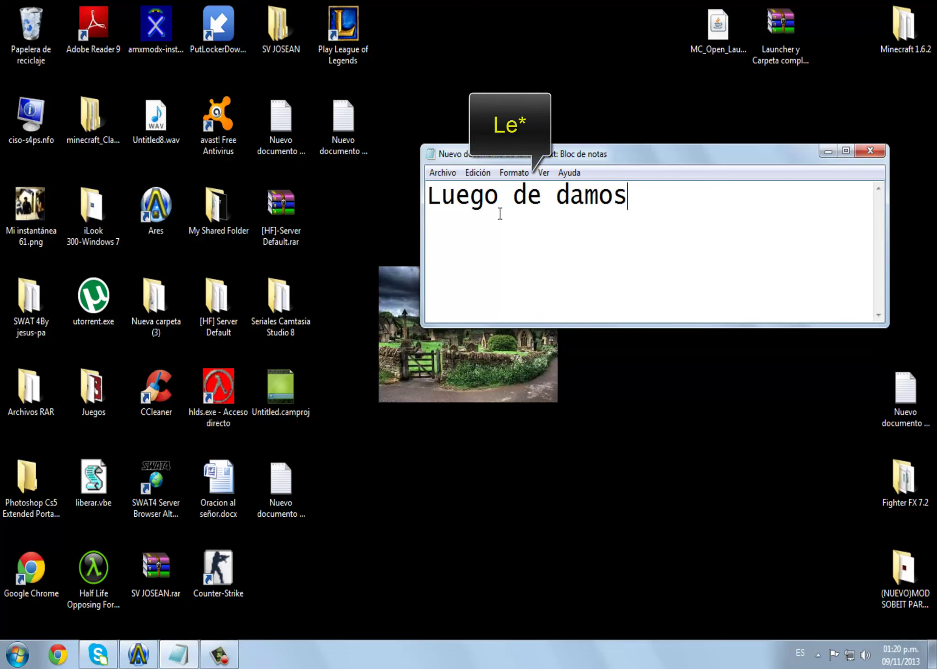
text( "ext)
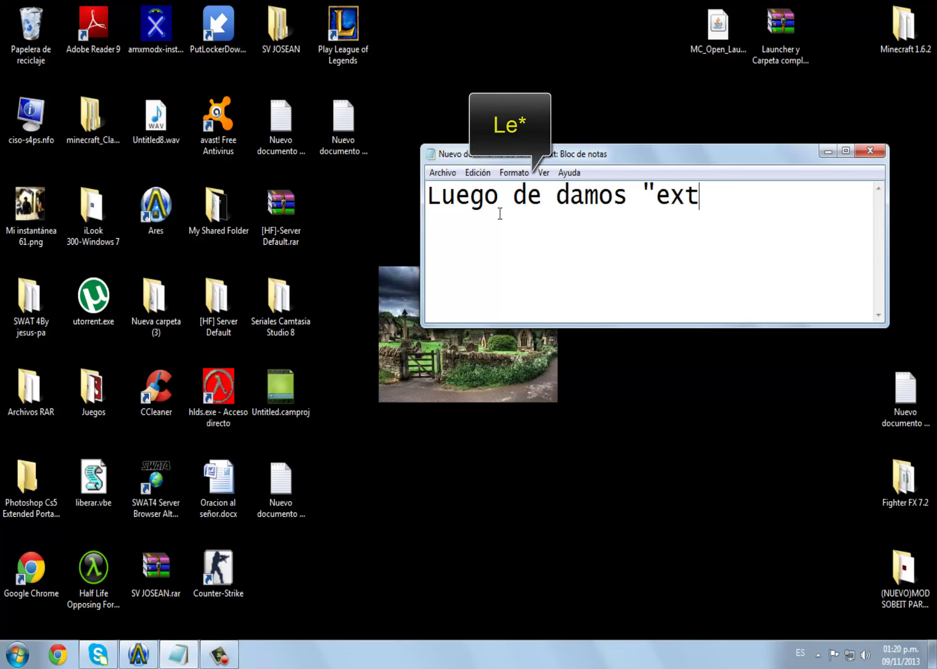
text(raer aqui")
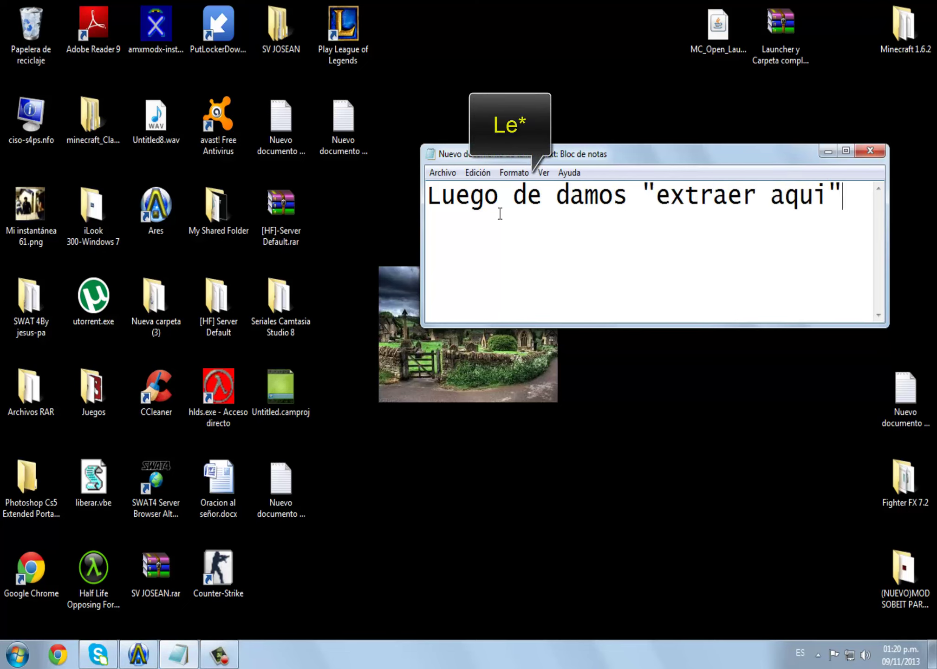
Continue the sentence in the note with "o clik derecho".
text( s)
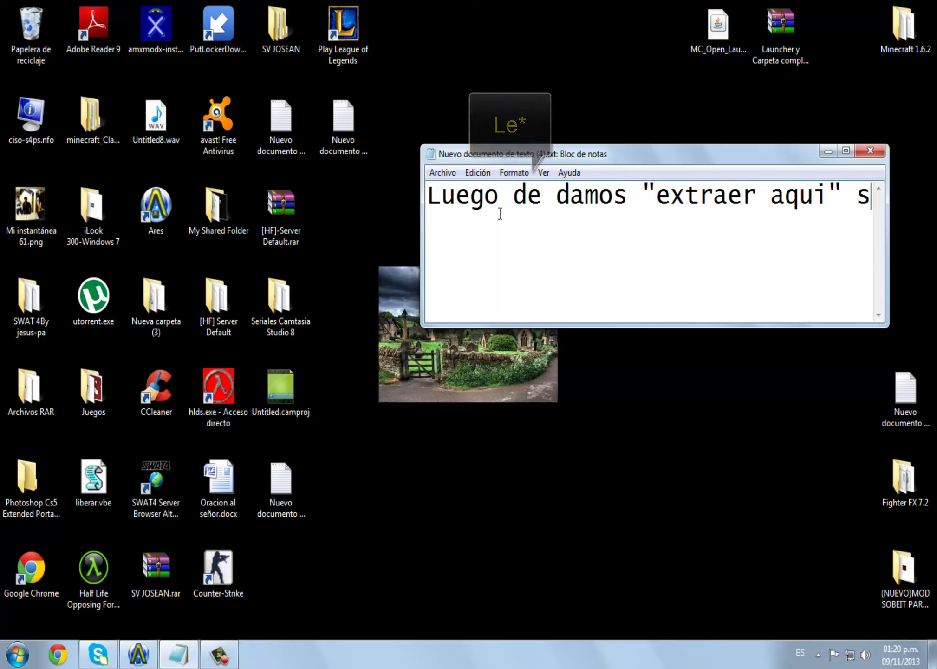
text(egundo )
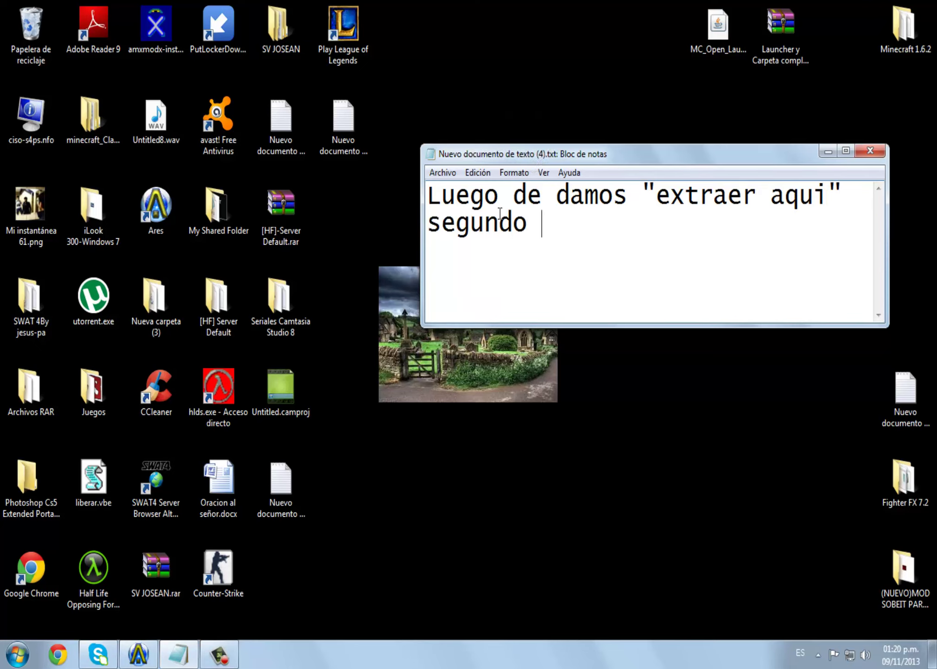
text(clik)
key(BackSpace)
key(BackSpace)
key(BackSpace)
key(BackSpace)
key(BackSpace)
key(BackSpace)
key(BackSpace)
key(BackSpace)
key(BackSpace)
key(BackSpace)
key(BackSpace)
key(BackSpace)
text(o cli)
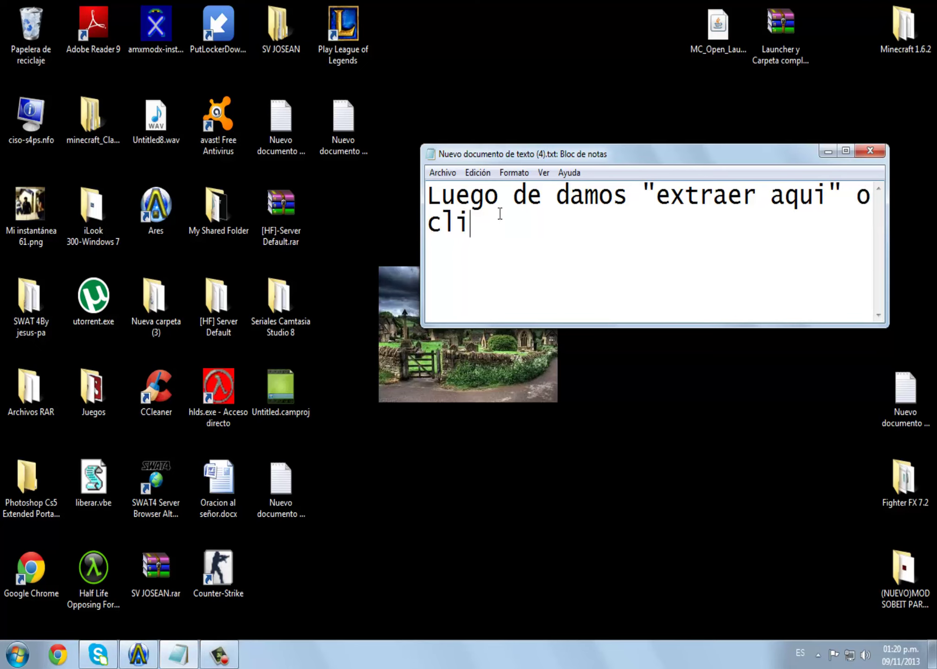
text(k derecho)
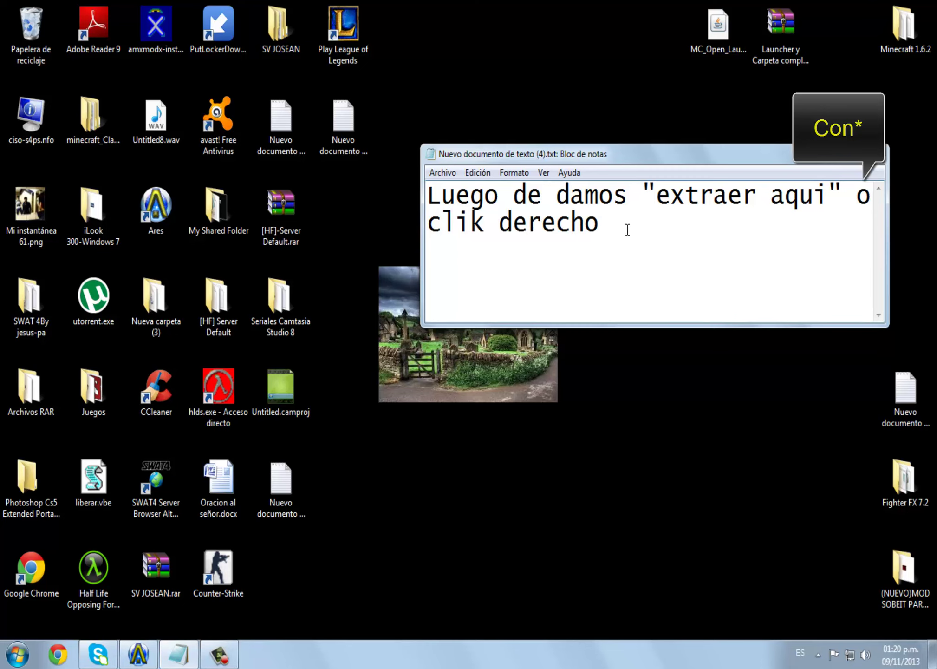
Replace the note's whole text with "yo se que todo el mundo sabe".
drag(628, 229, 393, 175)
key(Delete)
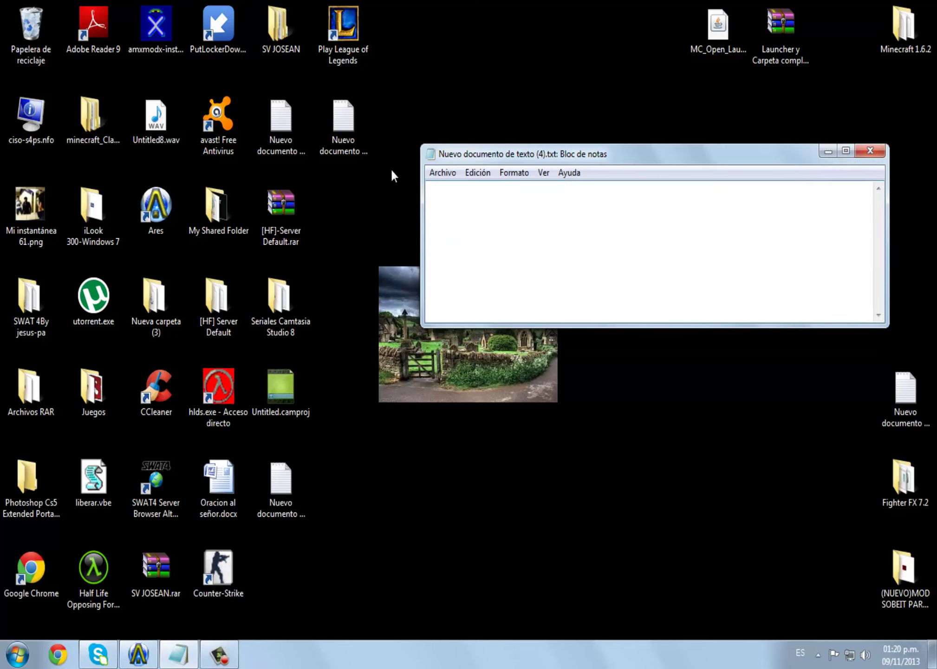
text(yo se que todo el m)
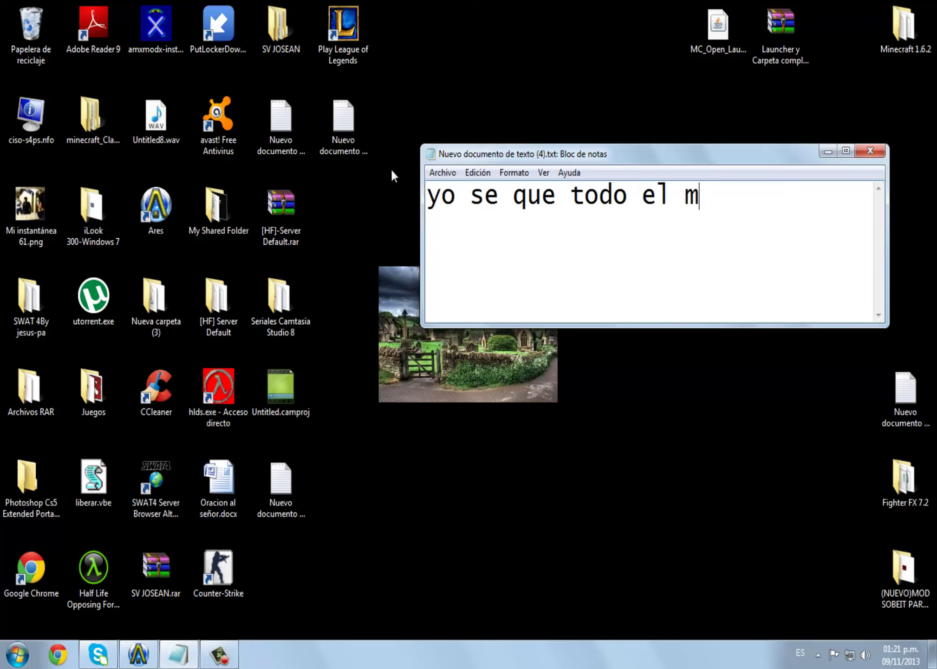
text(undo sabe)
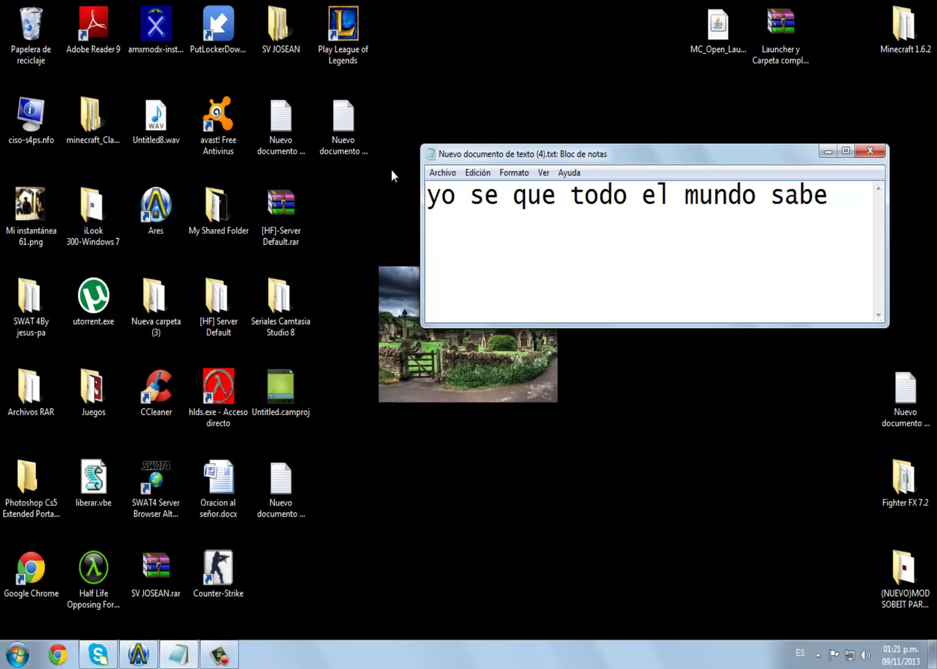
Continue the note with "como es hahaha pero lo hago para los que no lo saben".
text( donde)
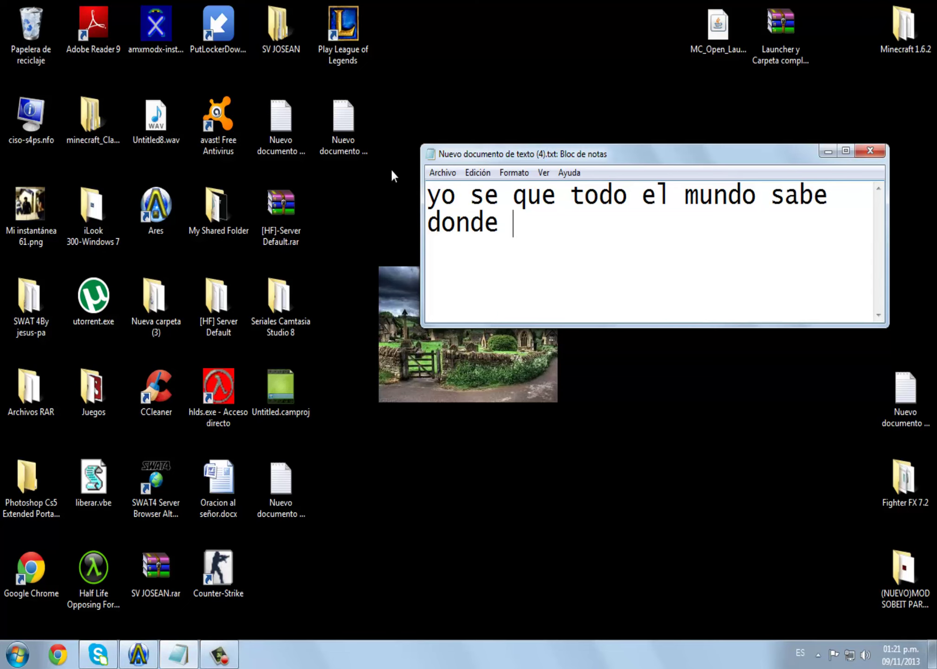
key(BackSpace)
key(BackSpace)
key(BackSpace)
key(BackSpace)
key(BackSpace)
key(BackSpace)
text(co)
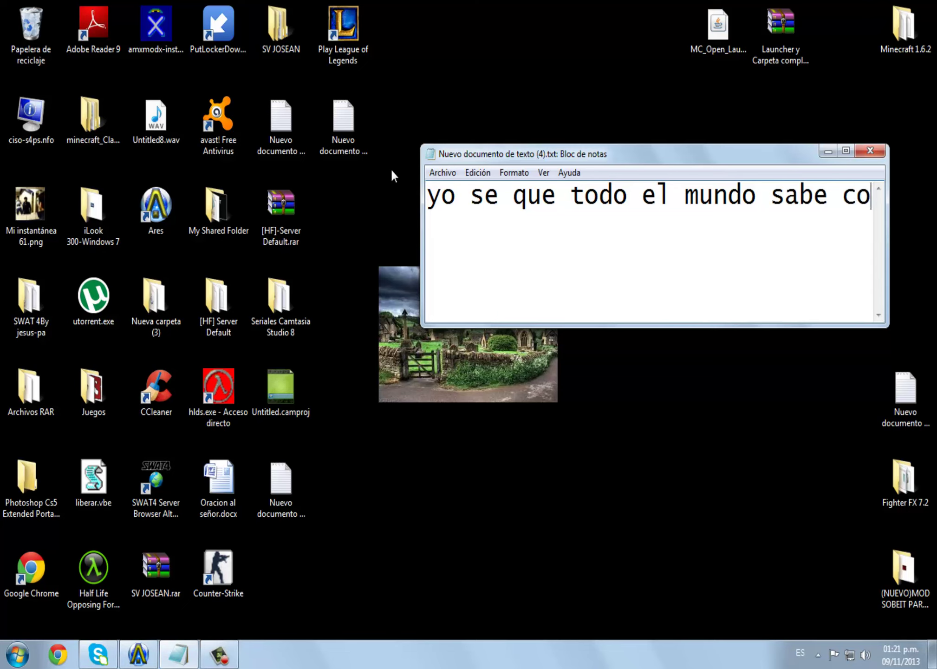
text(mo es hahaha pero)
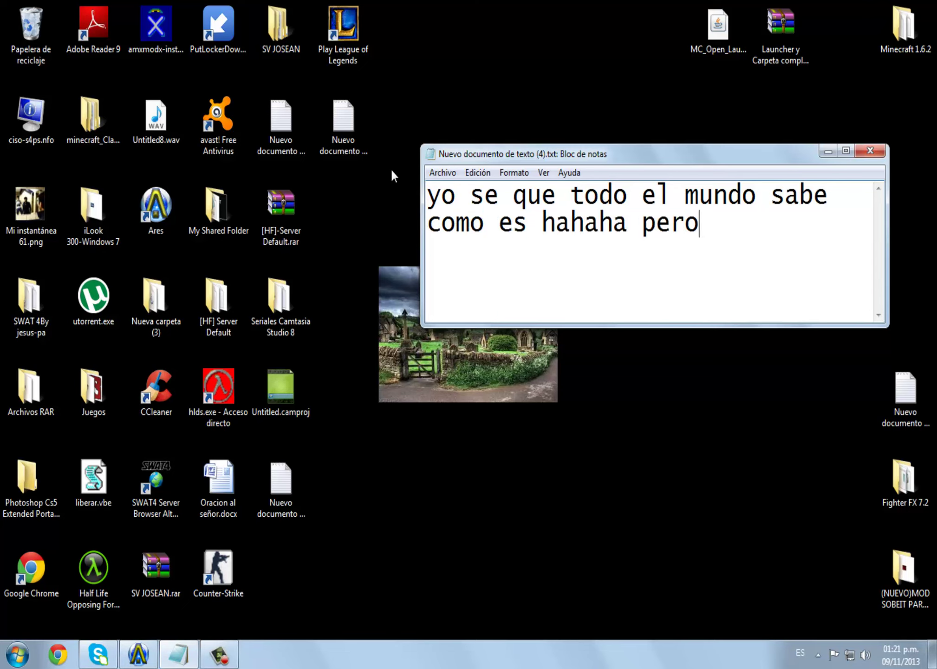
text( lo hago )
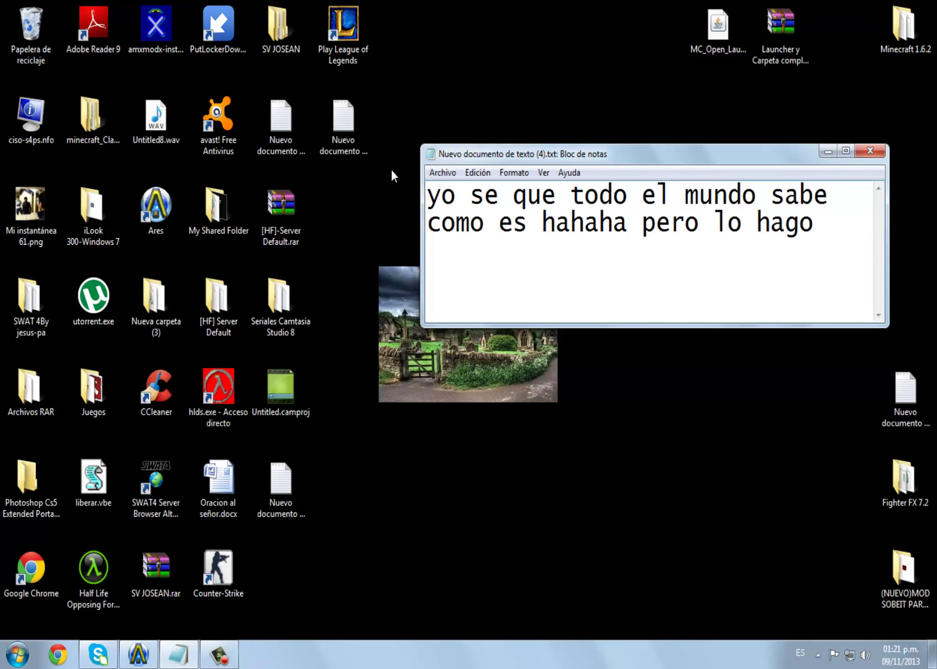
text(para )
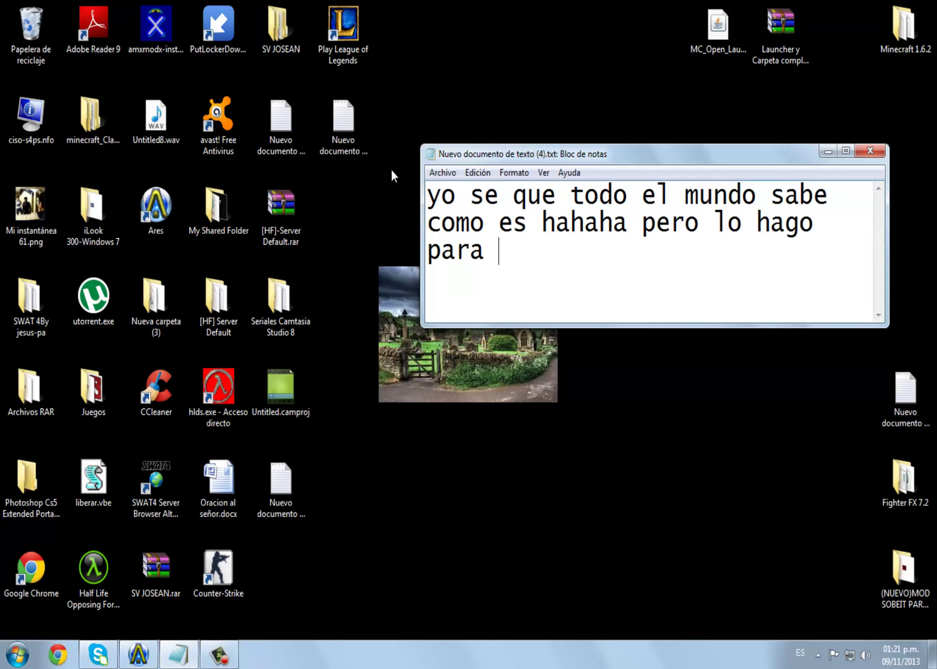
text(los que no lo saben)
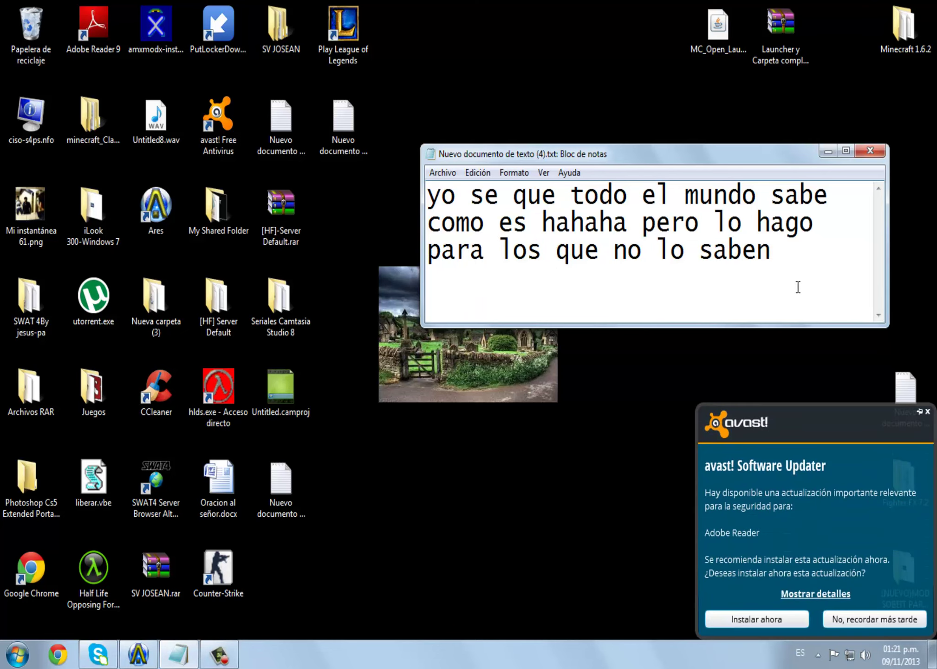
Delete all the text in the note and dismiss the avast! Software Updater notification.
drag(798, 288, 403, 158)
key(Delete)
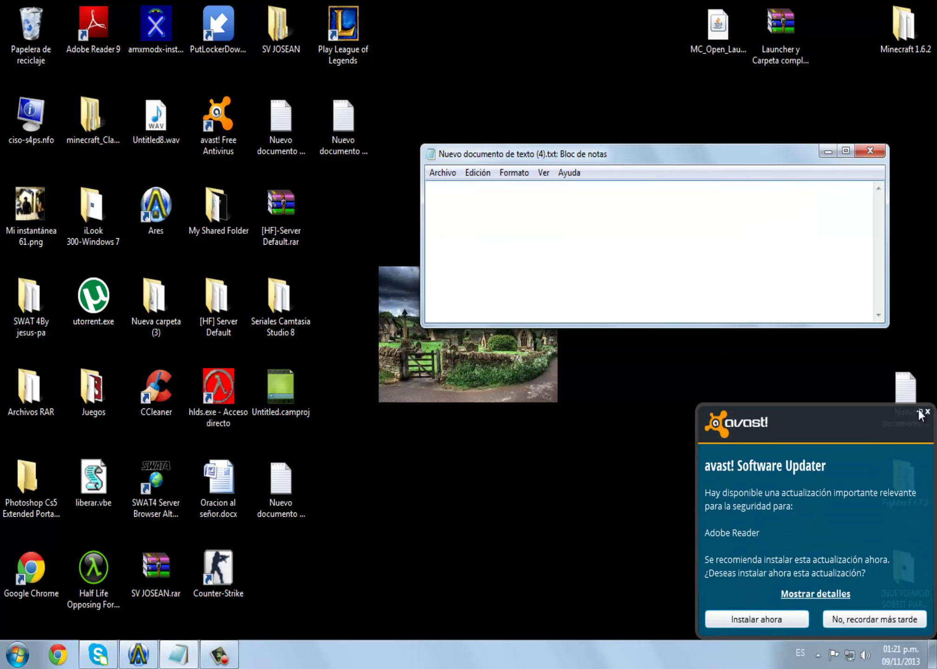
click(928, 412)
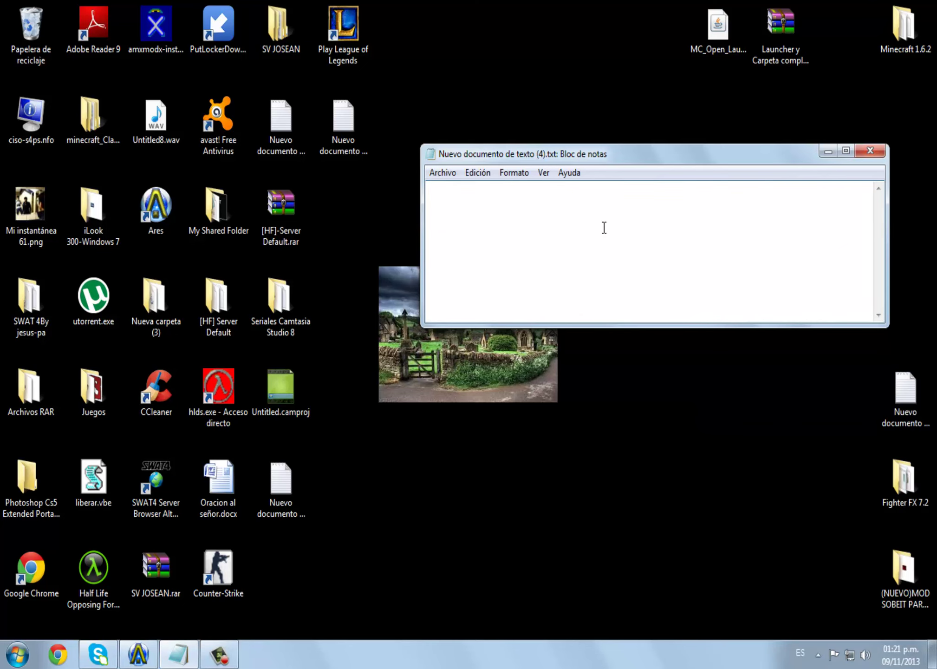
Write "Bueno, despues de extraerlo, nos aparecera una carpeta llamada......." in the note.
text(Bueno, despues d)
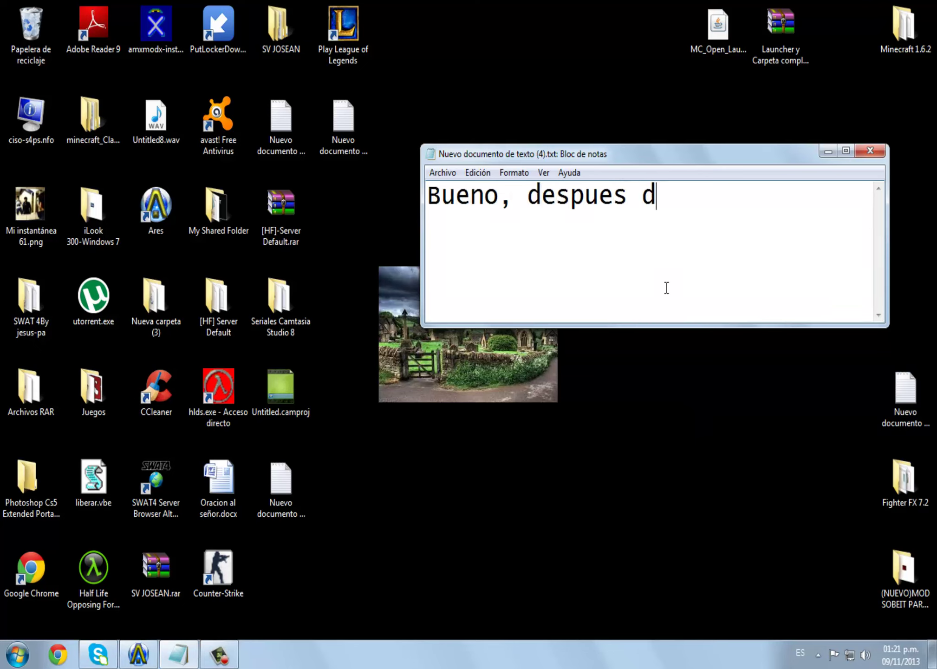
text(e extraerlo, )
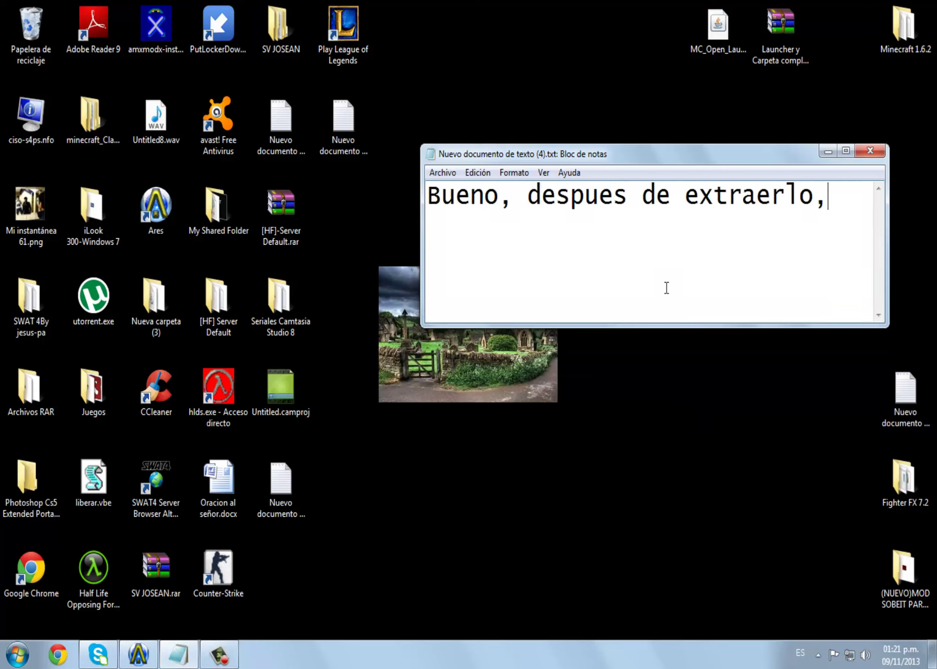
text(nos aparec)
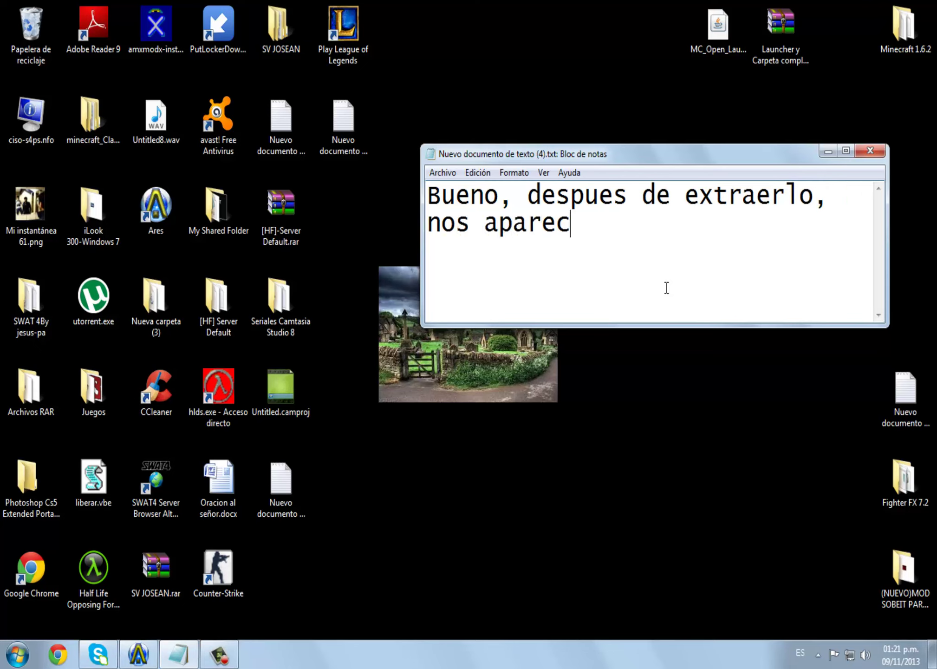
text(era una)
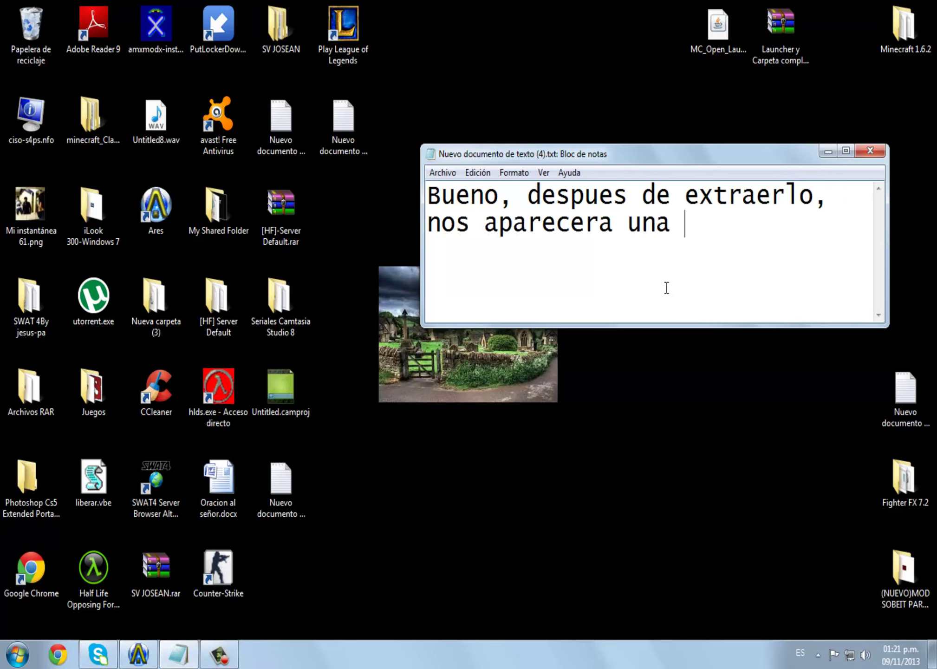
text( carpeta)
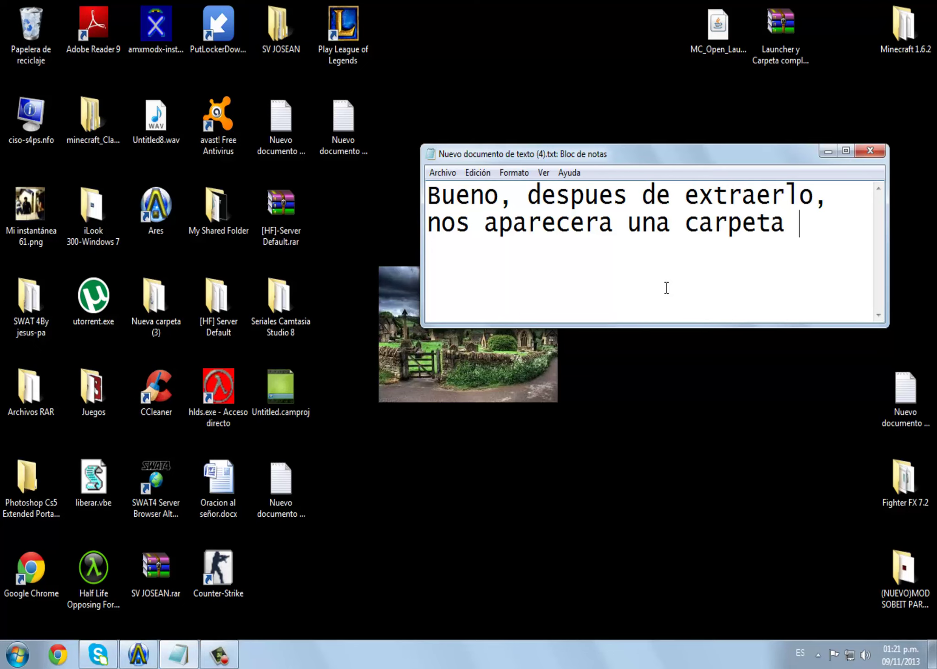
text( llama)
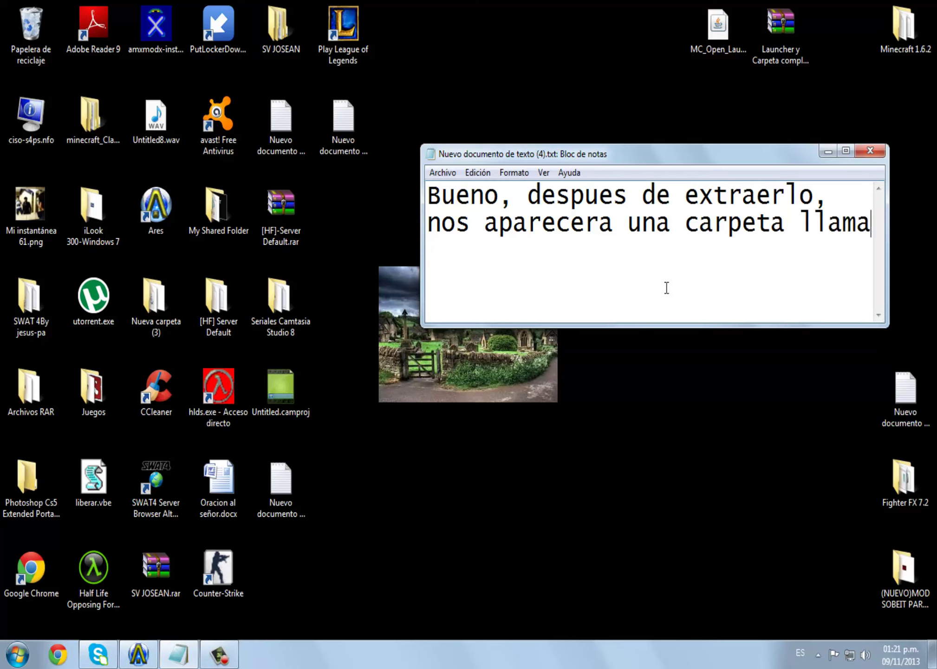
text(da.......)
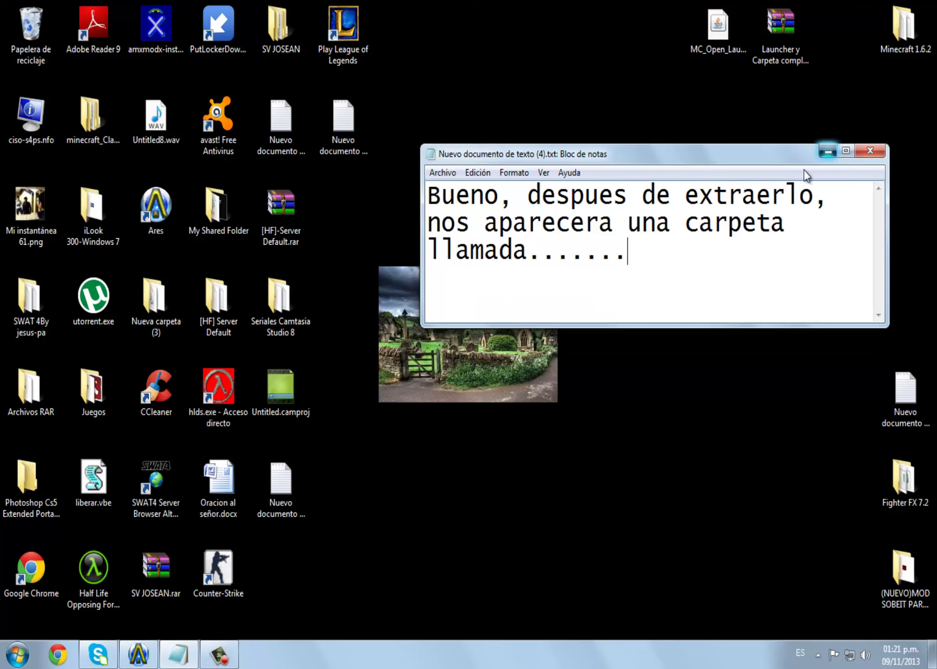
Minimize the note, extract ESEA GUI.rar directly onto the desktop, and place the ESEA GUI folder just below the archive.
click(828, 150)
right_click(528, 301)
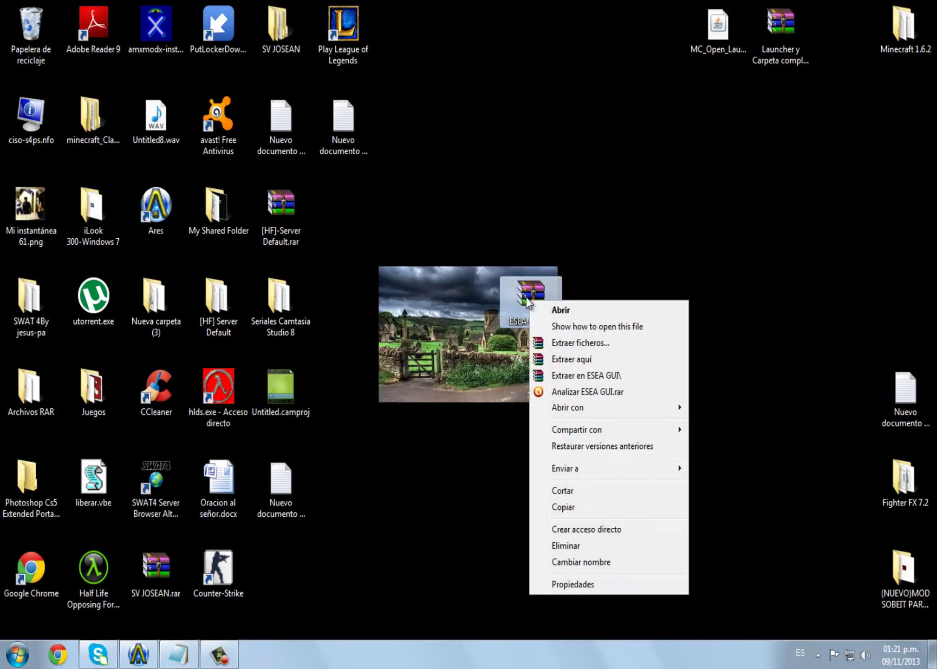
click(587, 361)
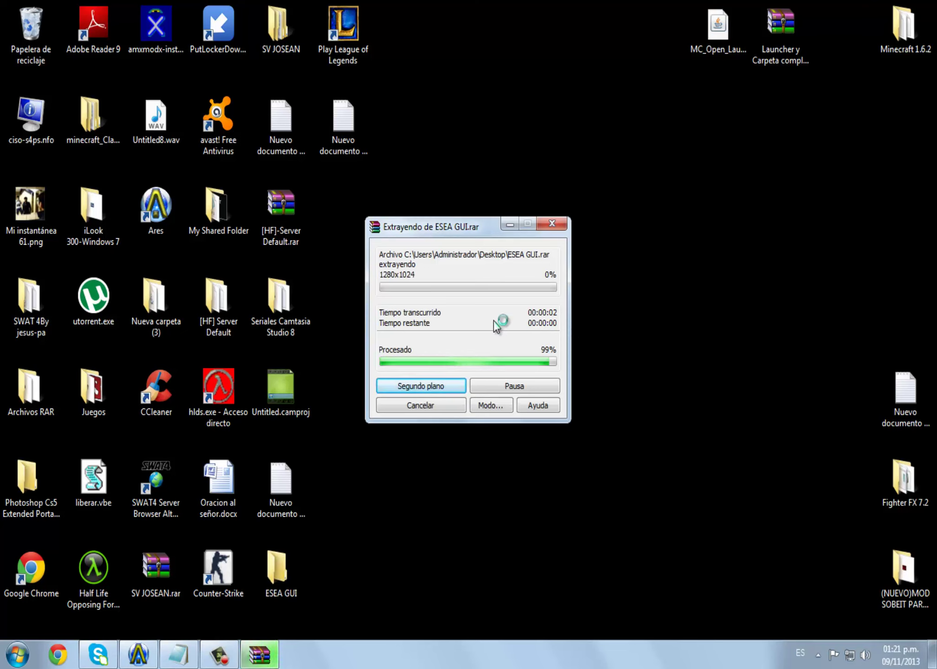
drag(270, 586, 520, 400)
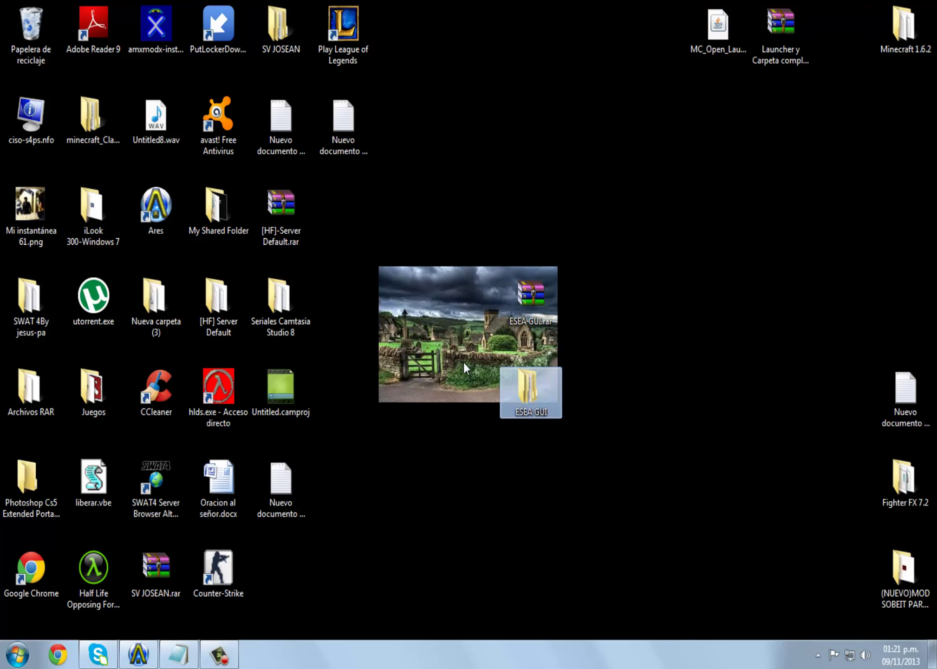
drag(454, 321, 627, 459)
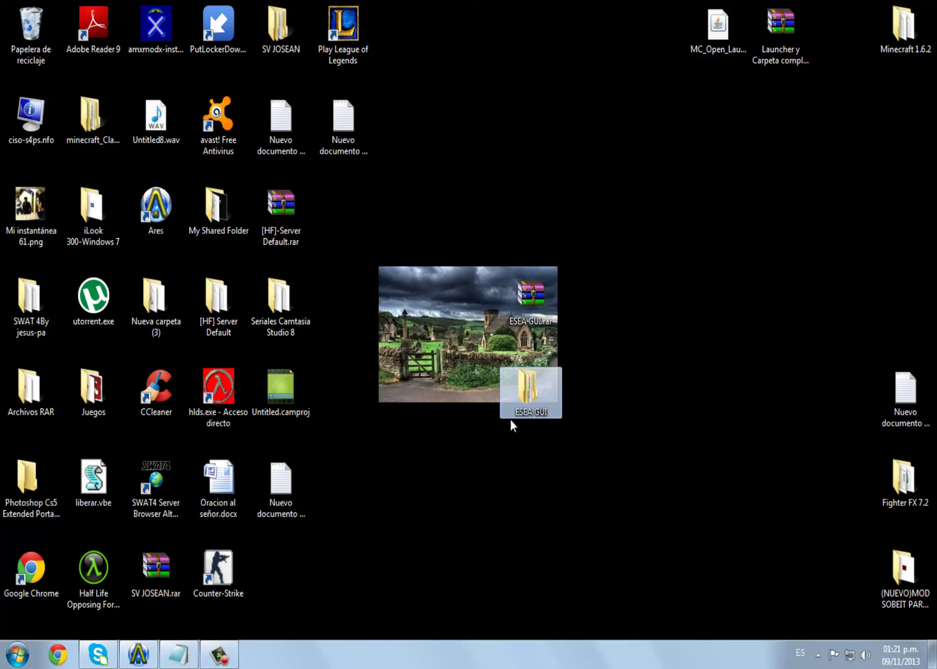
Bring the note back and append "Esea gui", in quotation marks, to the end of its text.
click(179, 654)
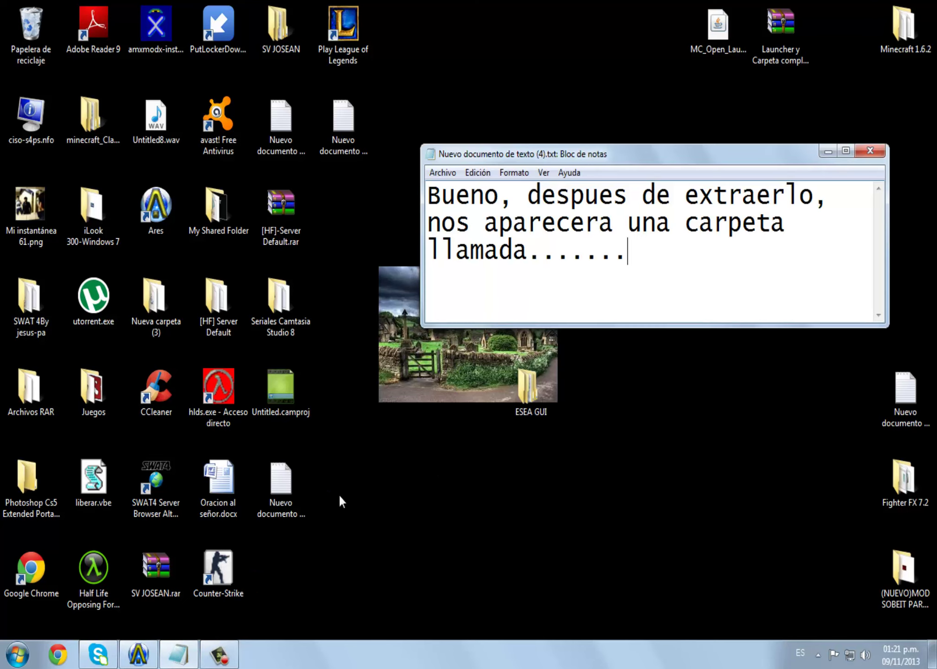
text(E)
key(BackSpace)
text("Esea gui)
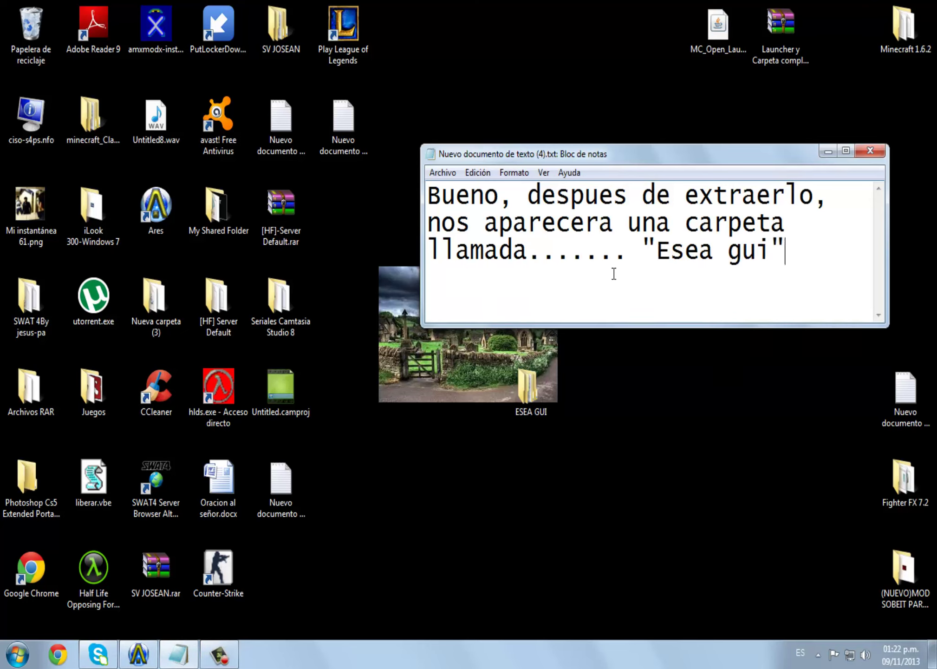
Replace the note's whole text with "La abrimos....." and open the ESEA GUI folder on the desktop.
drag(822, 272, 414, 120)
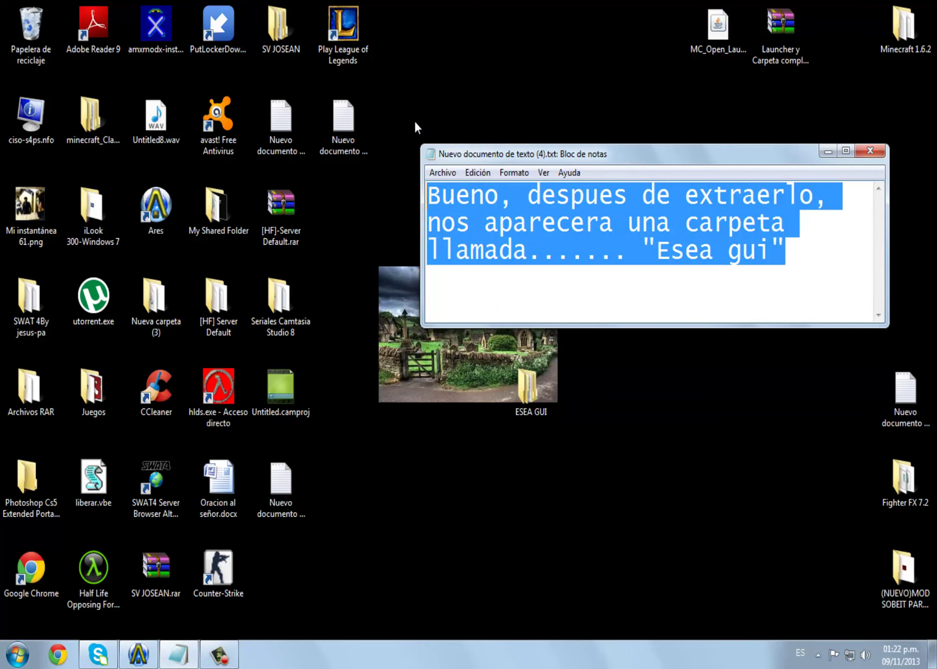
key(BackSpace)
text(La abrim)
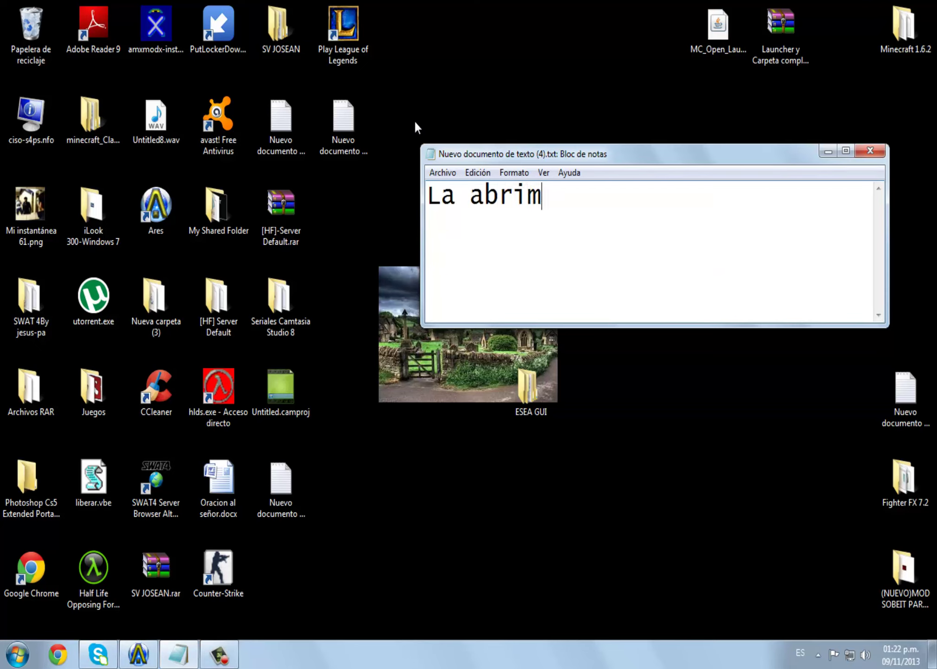
text(os.....)
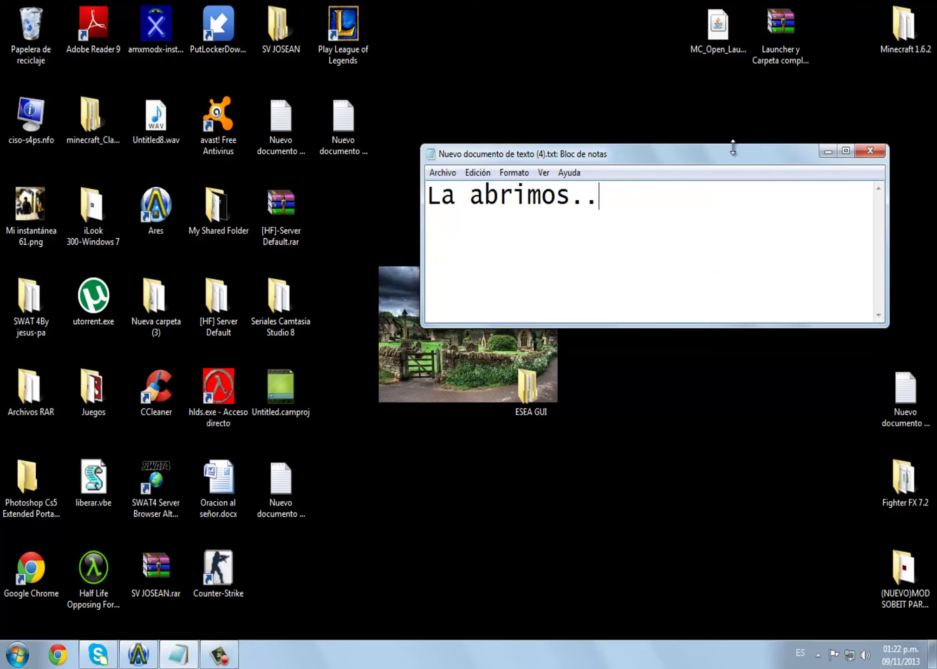
click(829, 151)
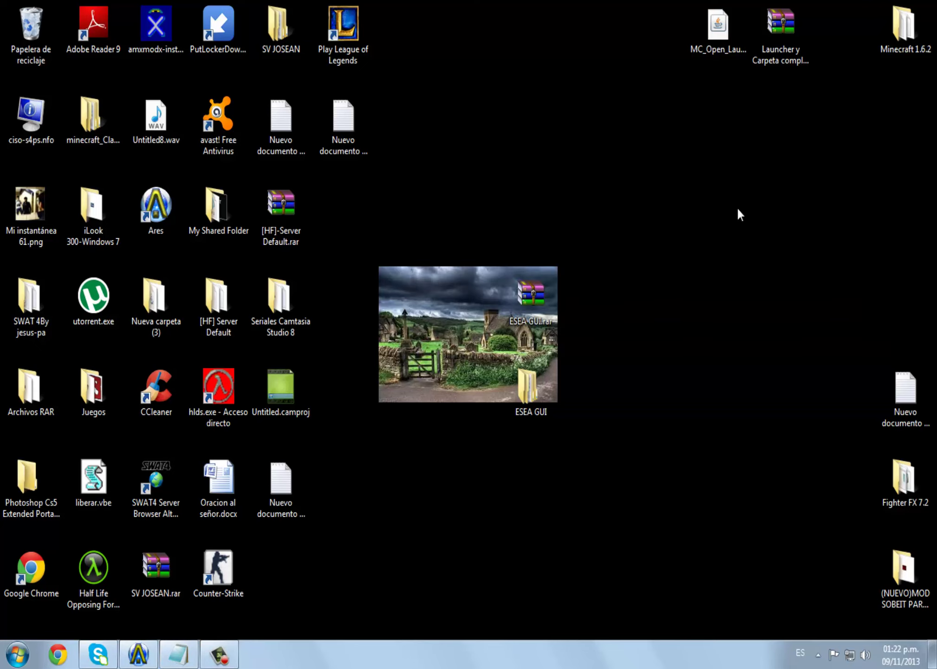
double_click(528, 382)
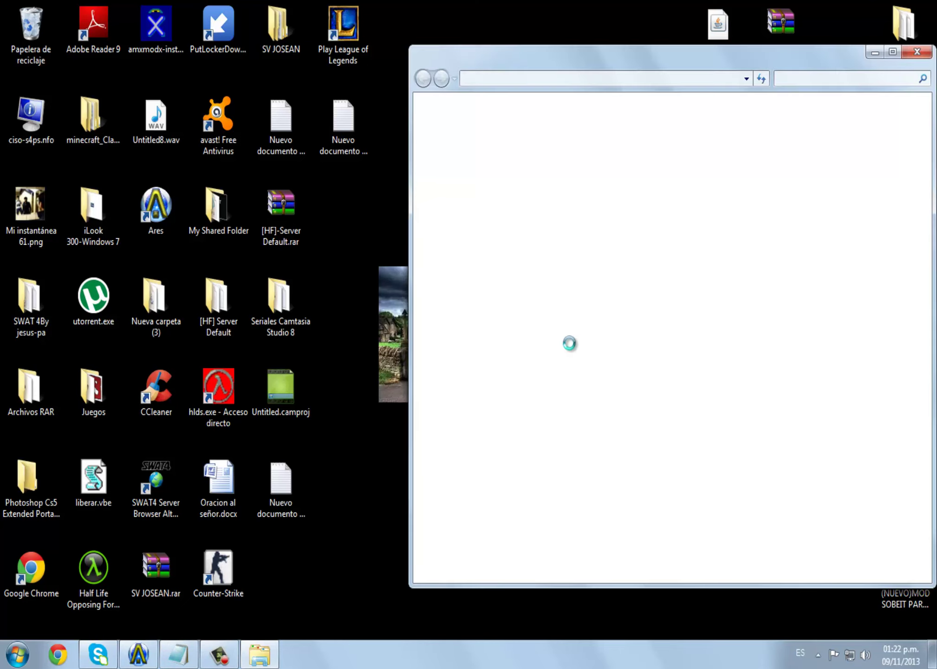
Move the note clear of the folder list and replace its text with "Nos aparecera estas carpetas de tamaño..".
click(176, 655)
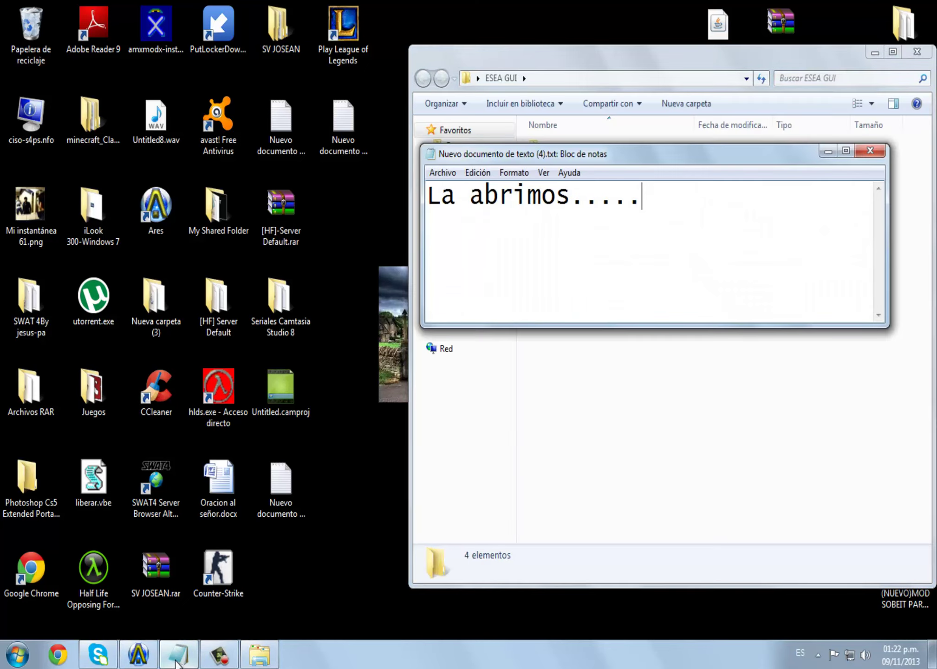
drag(661, 222, 459, 179)
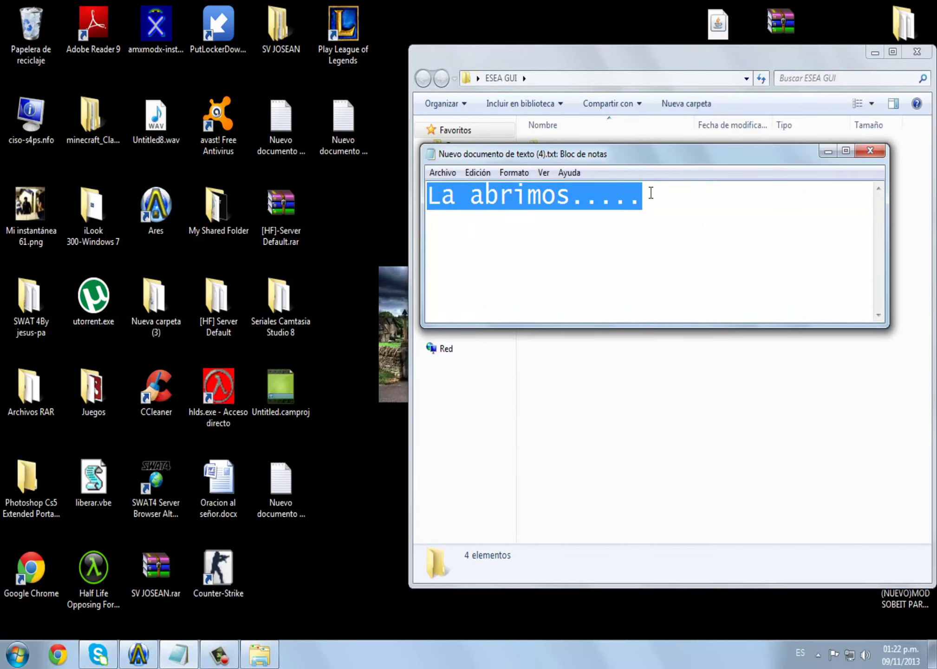
key(Delete)
drag(728, 160, 542, 314)
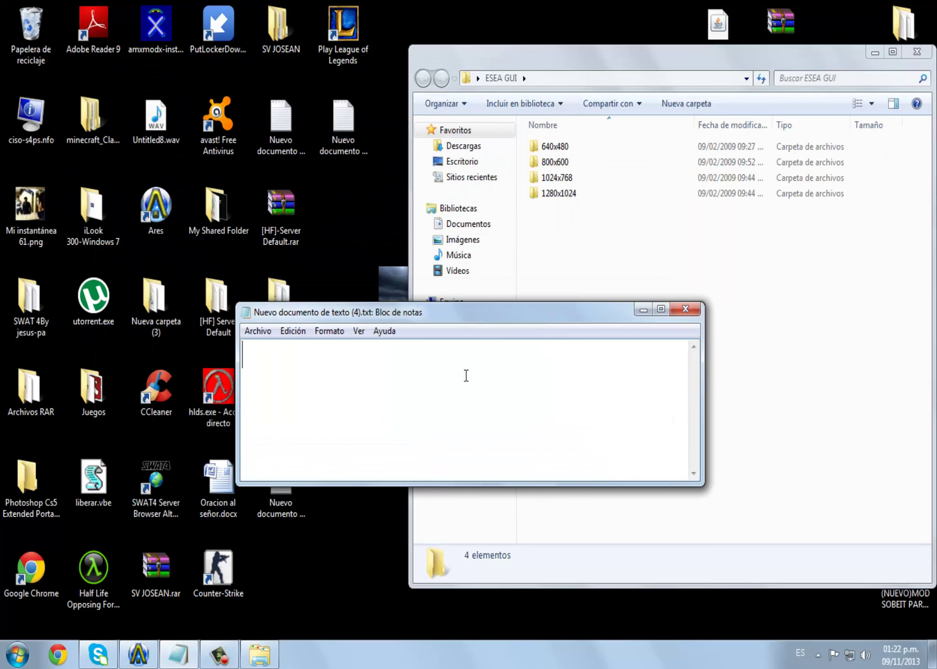
text(Nos)
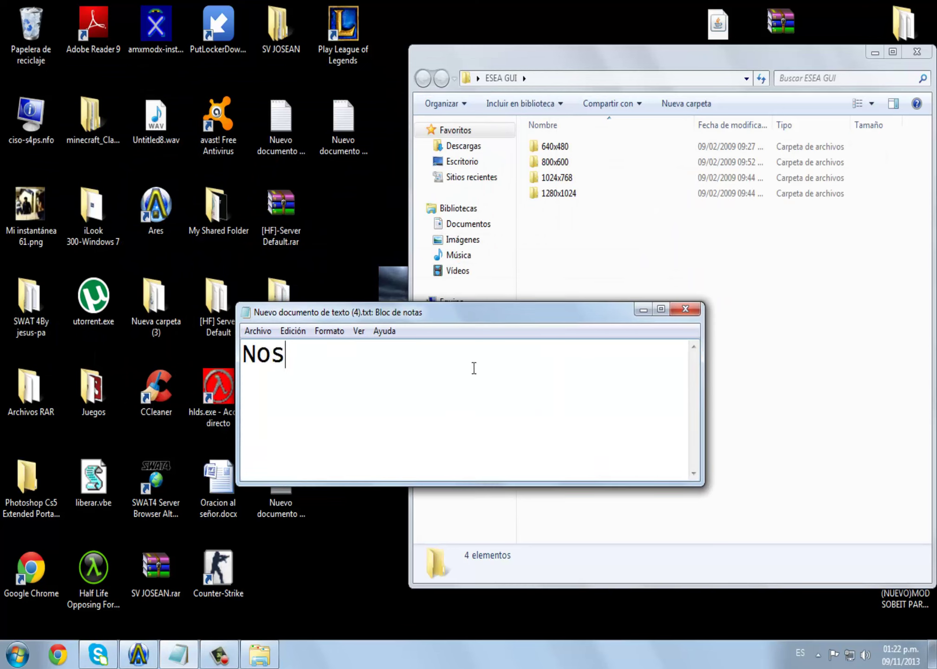
text( aparecera)
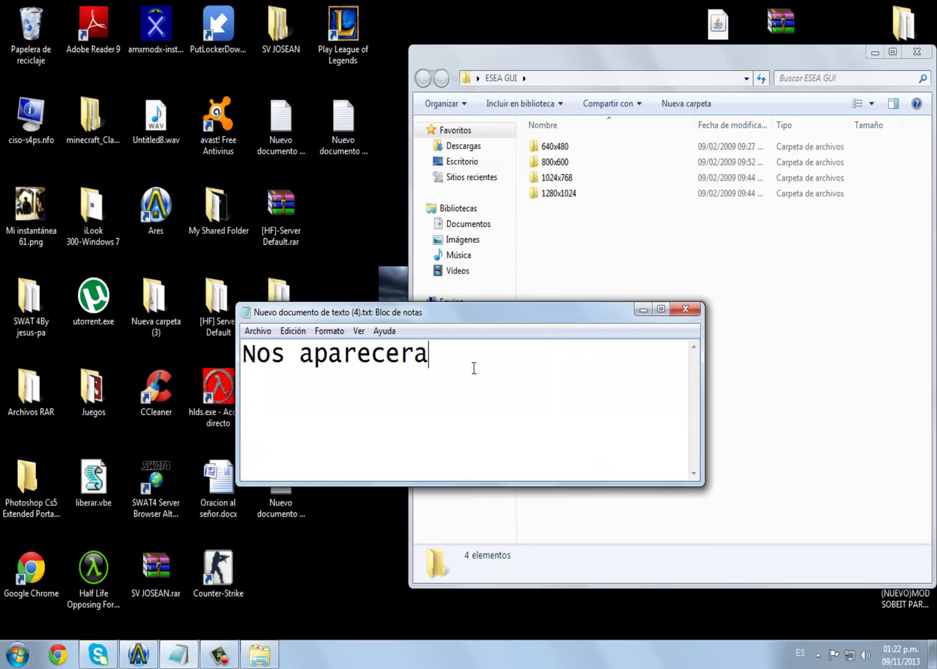
text( estas)
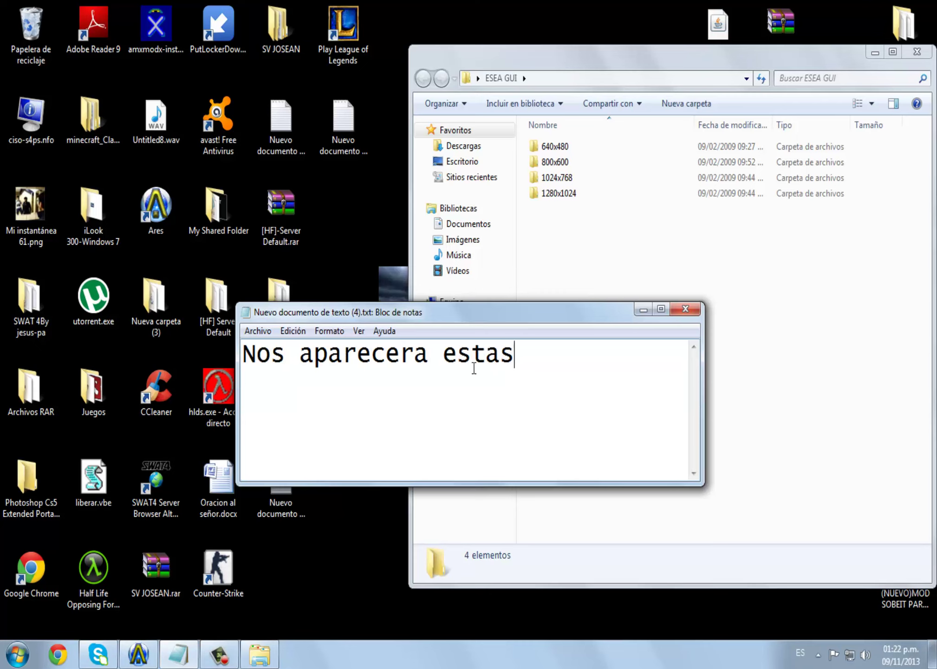
text( carpetas)
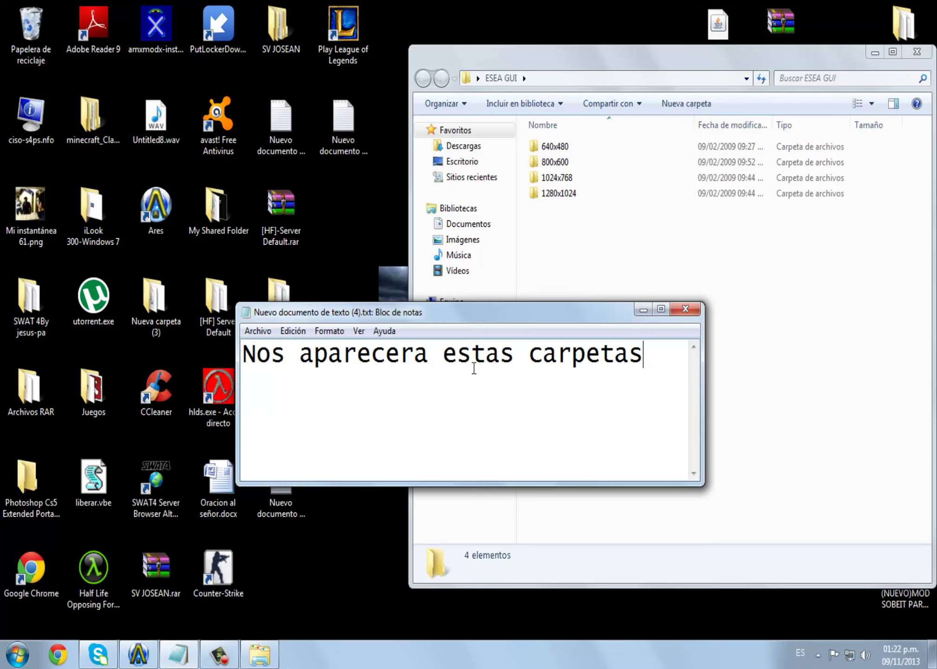
text( de tamaño..)
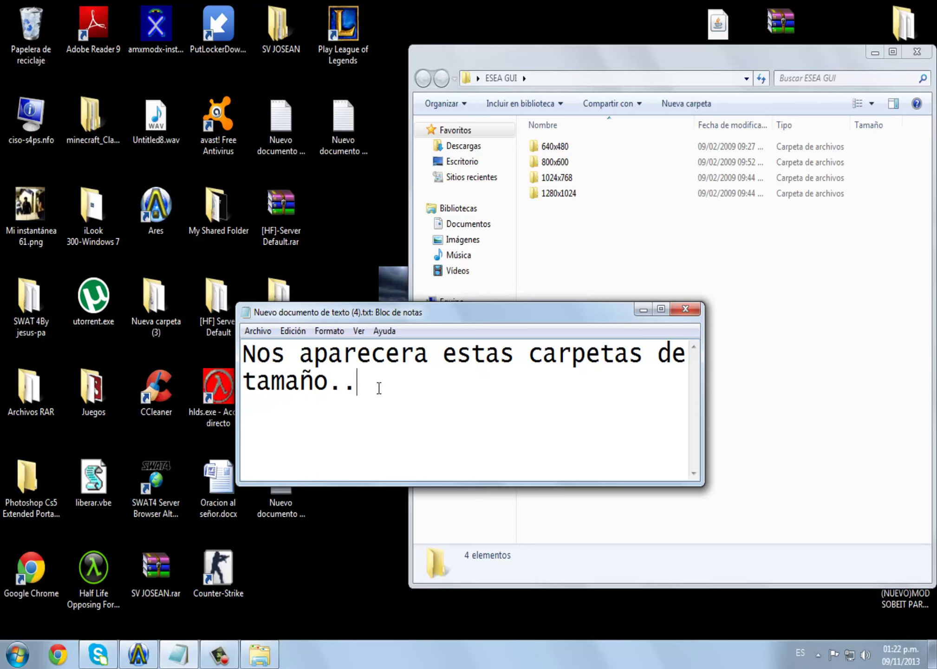
Replace the note's whole text with 'les recomendaria que utilizaran la de "1024x768" es la normal y la mas usada.'.
key(ctrl+a)
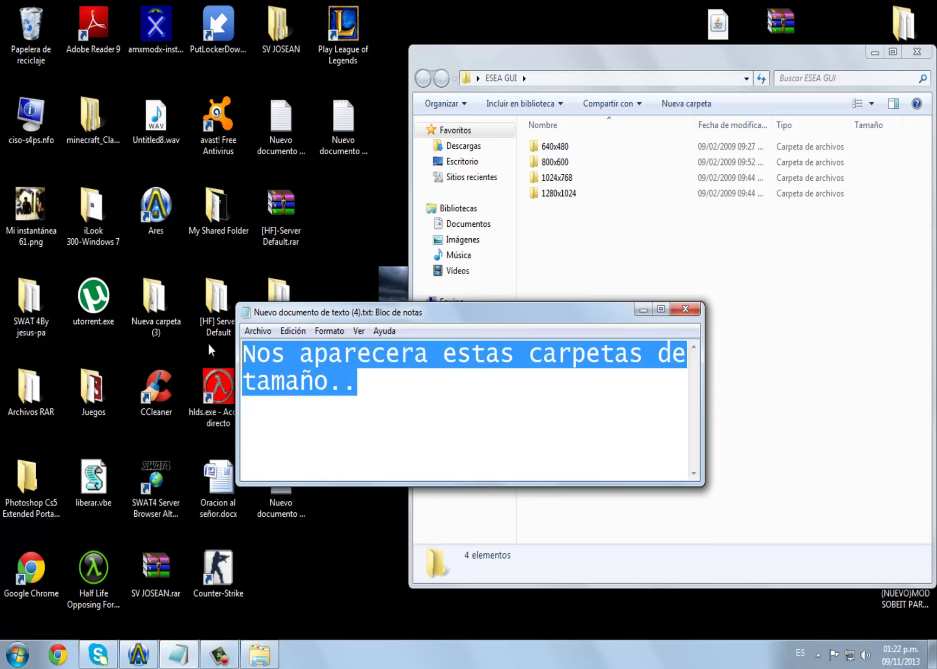
text(les re)
text(come)
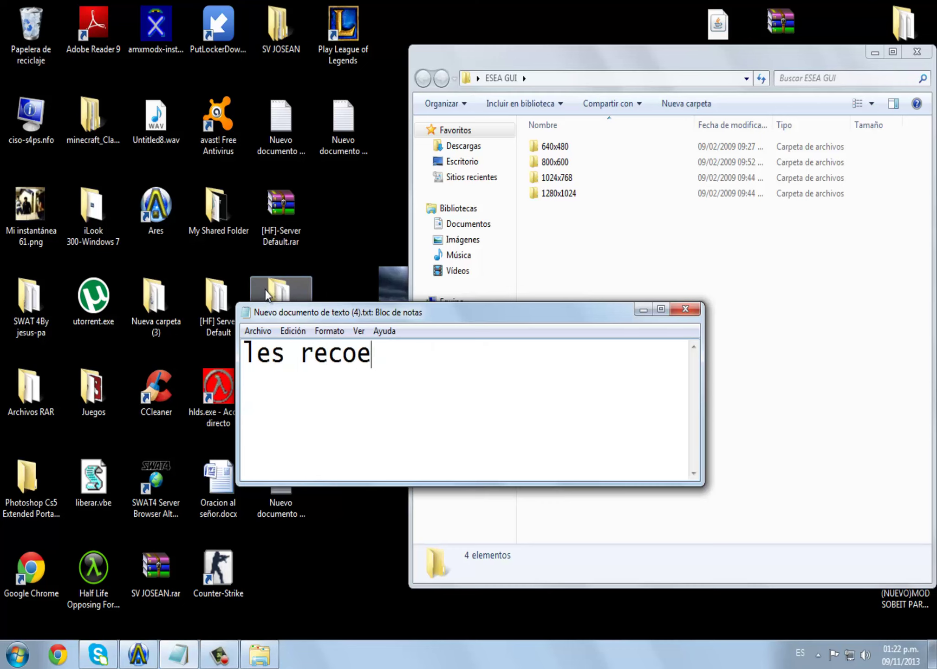
key(BackSpace)
text(mendaria)
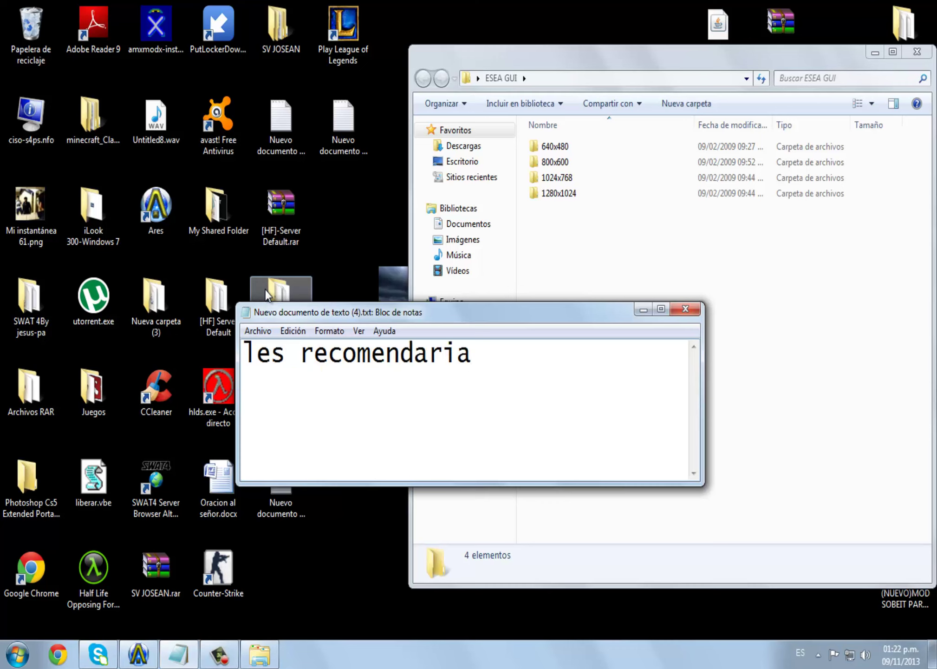
text( que utilizaran)
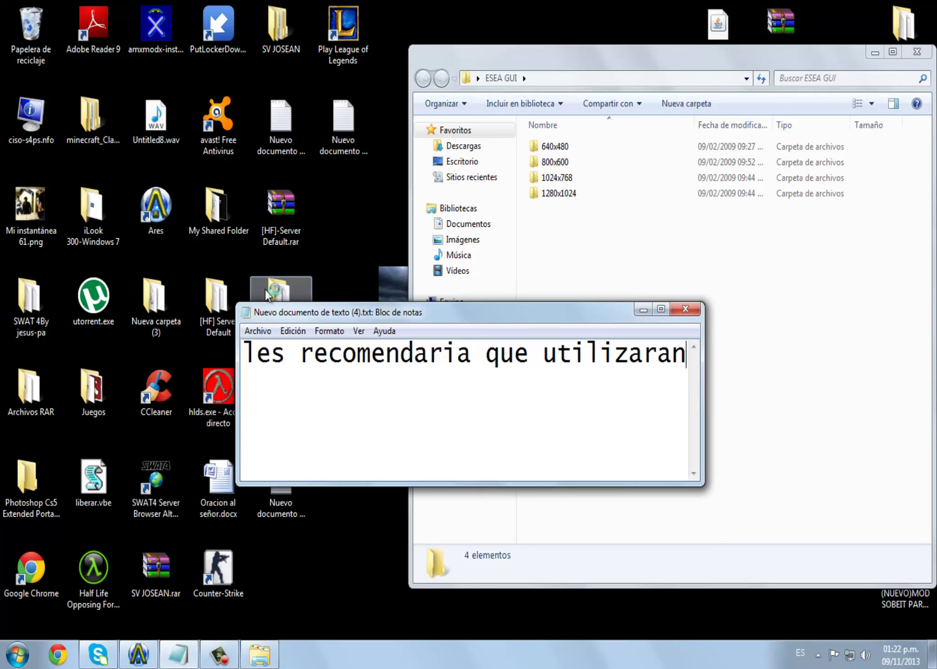
text( la de )
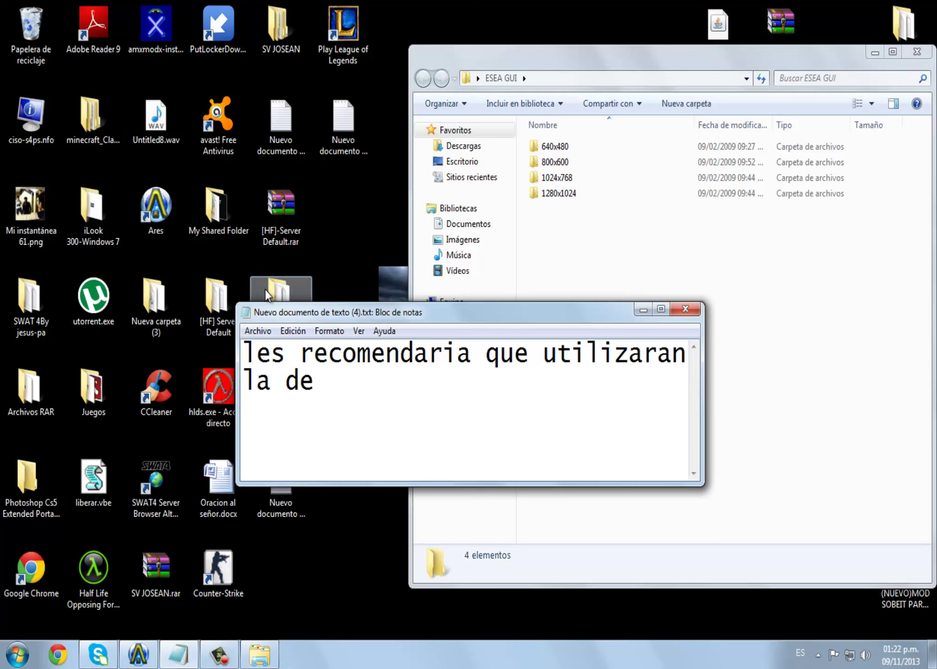
text("1024)
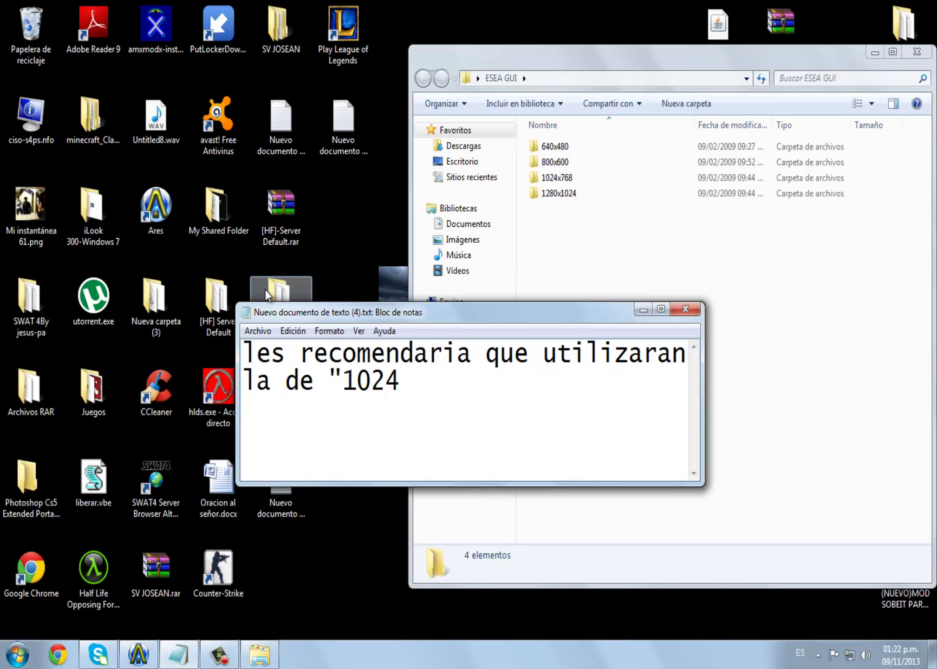
text(x768")
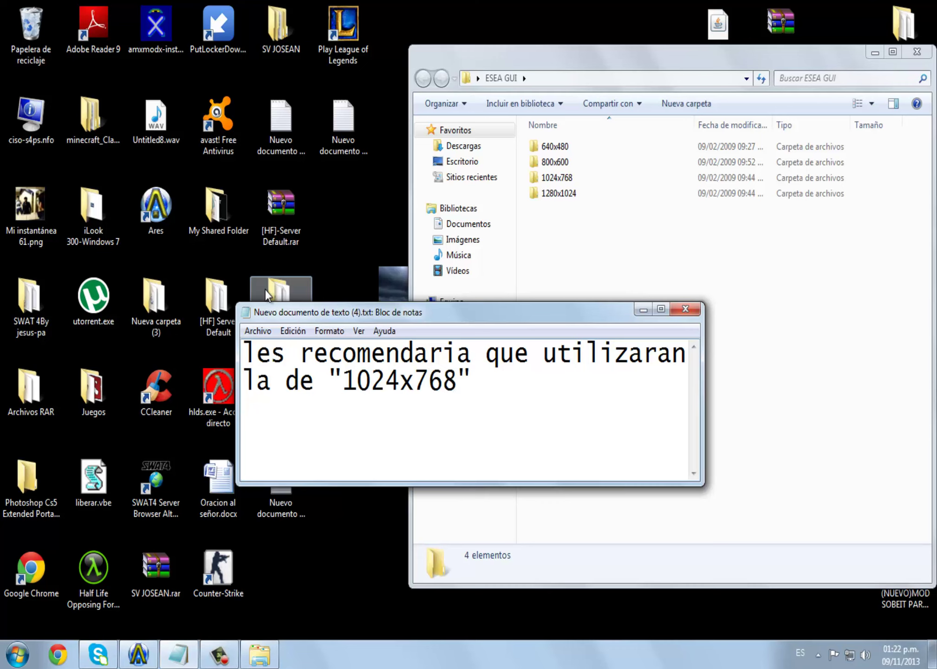
text( es la no)
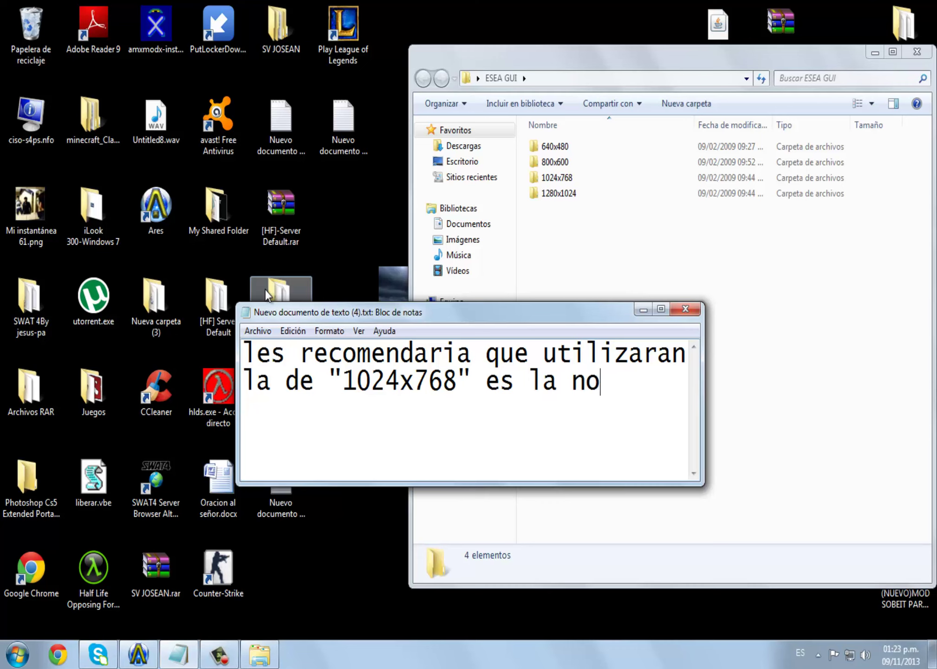
text(rmal y la mas usa)
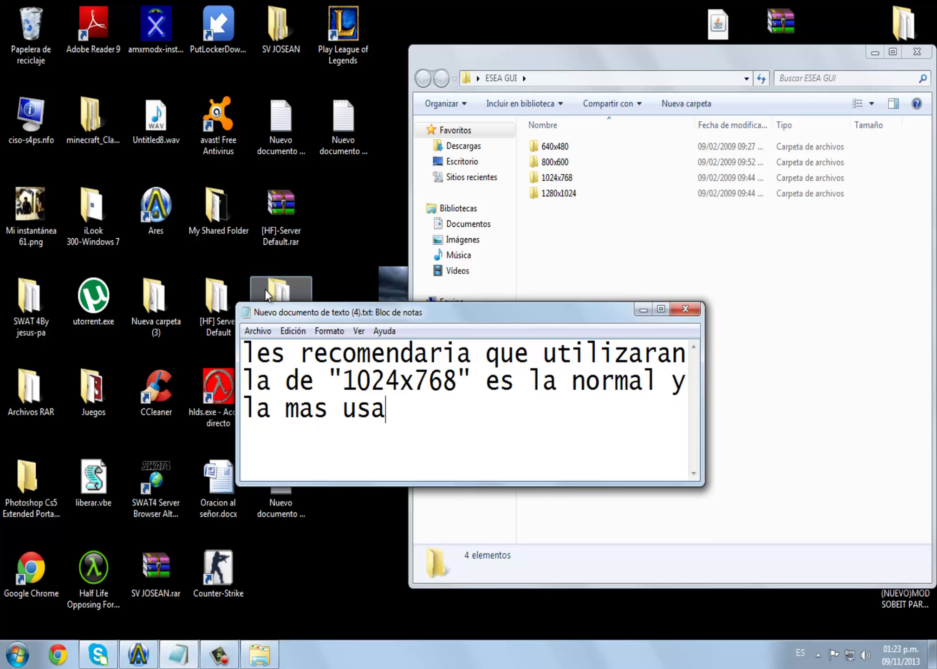
text(da.)
Replace the note's whole text with "Abrimos esa carpeta." and open the 1024x768 folder inside ESEA GUI.
key(shift+Home)
key(BackSpace)
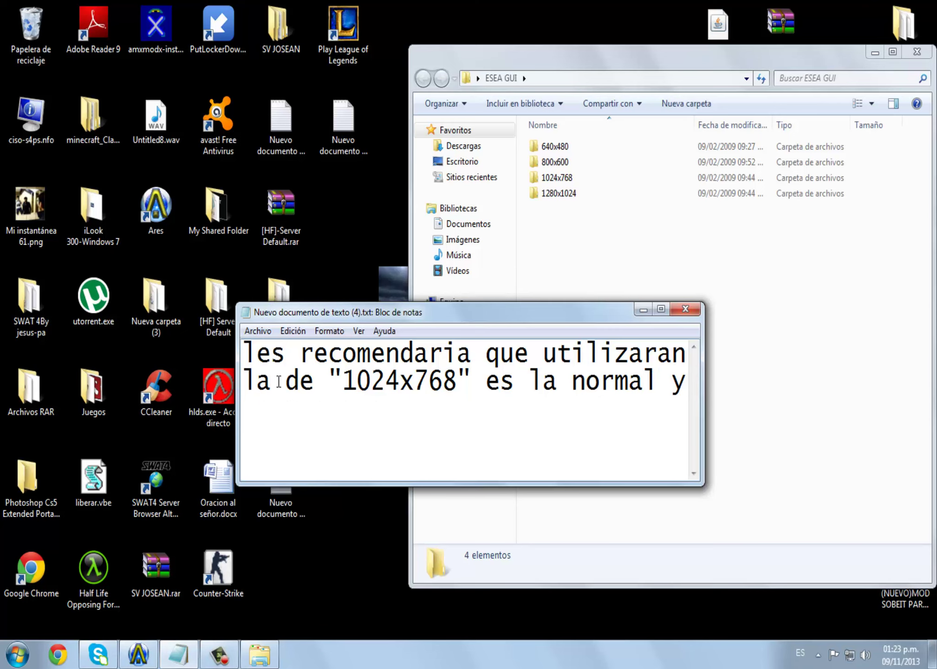
key(ctrl+z)
key(ctrl+a)
key(Delete)
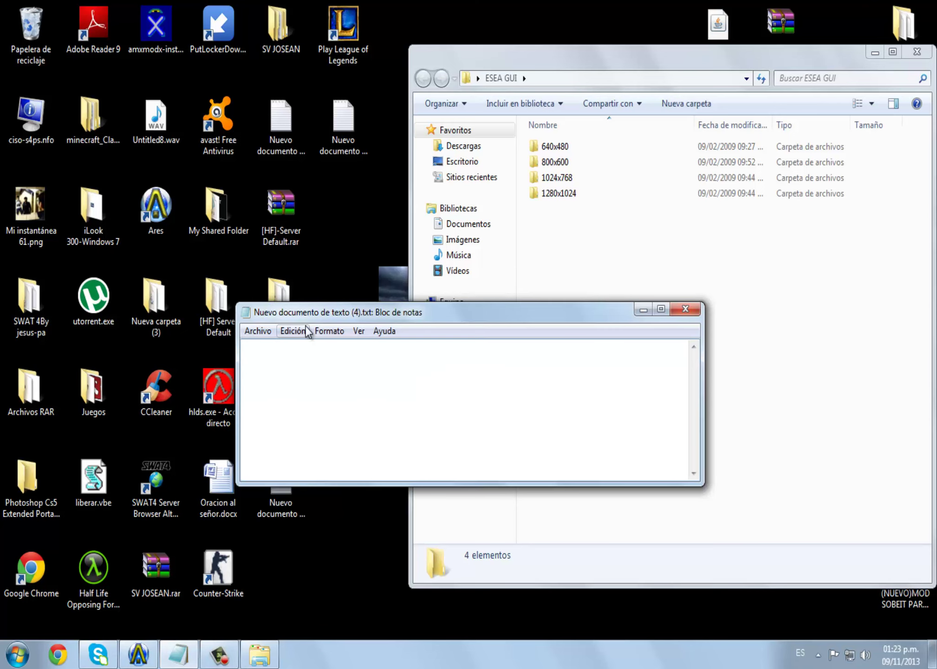
text(Abrimos es)
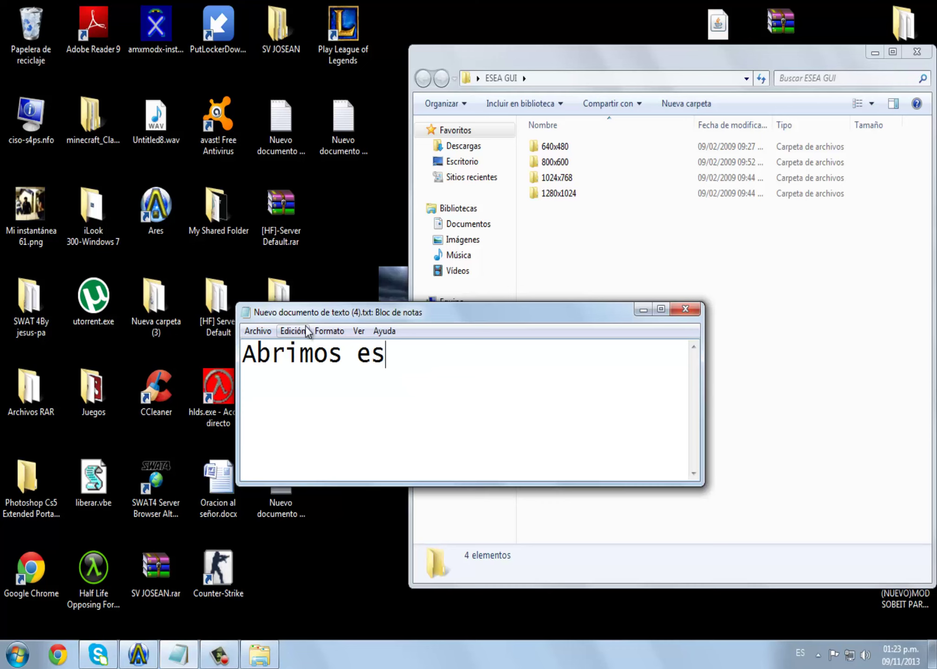
text(a carpeta.)
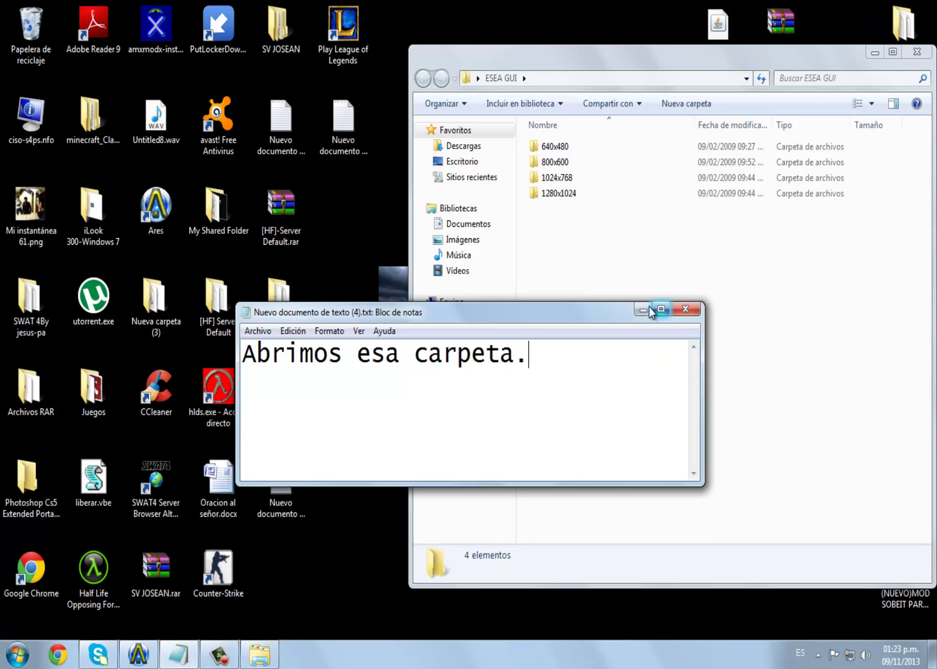
click(646, 309)
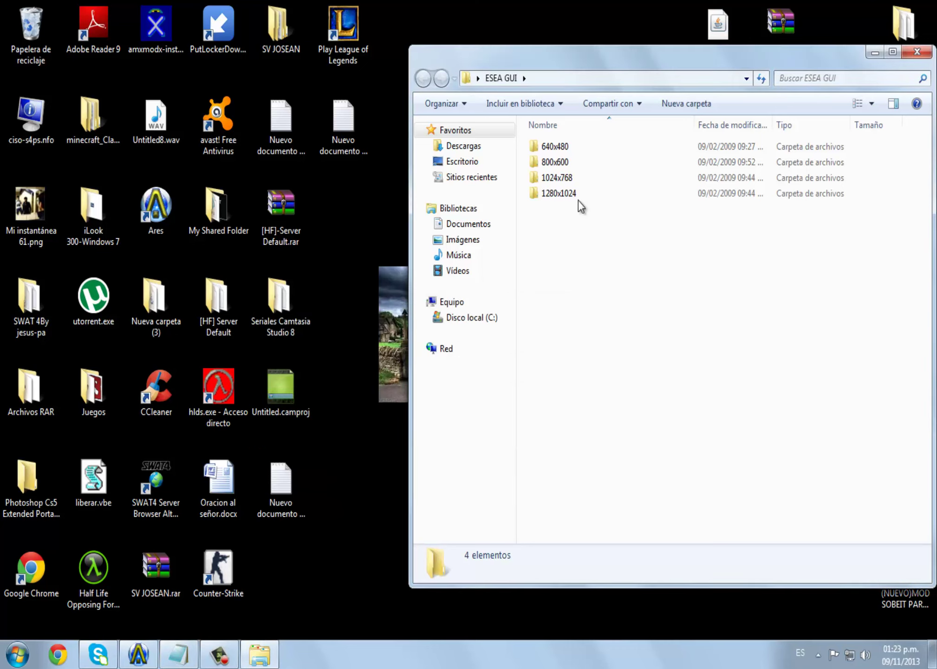
click(575, 180)
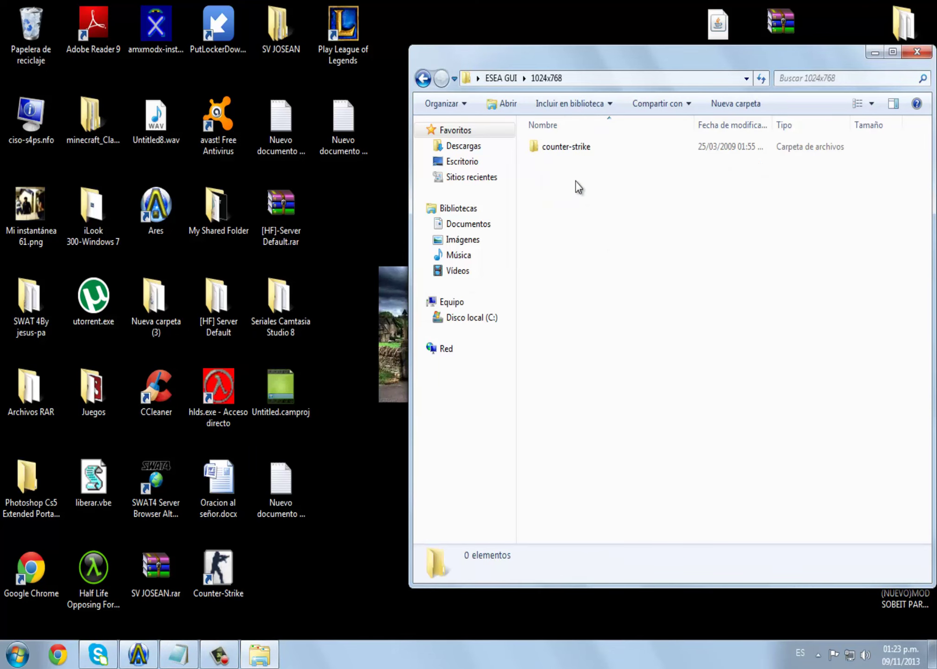
Replace the note's whole text with "Abrimos denuevo, no copien esto, lo que copiaremos es lo que esta adentro.".
click(178, 654)
drag(573, 364, 242, 355)
text(A)
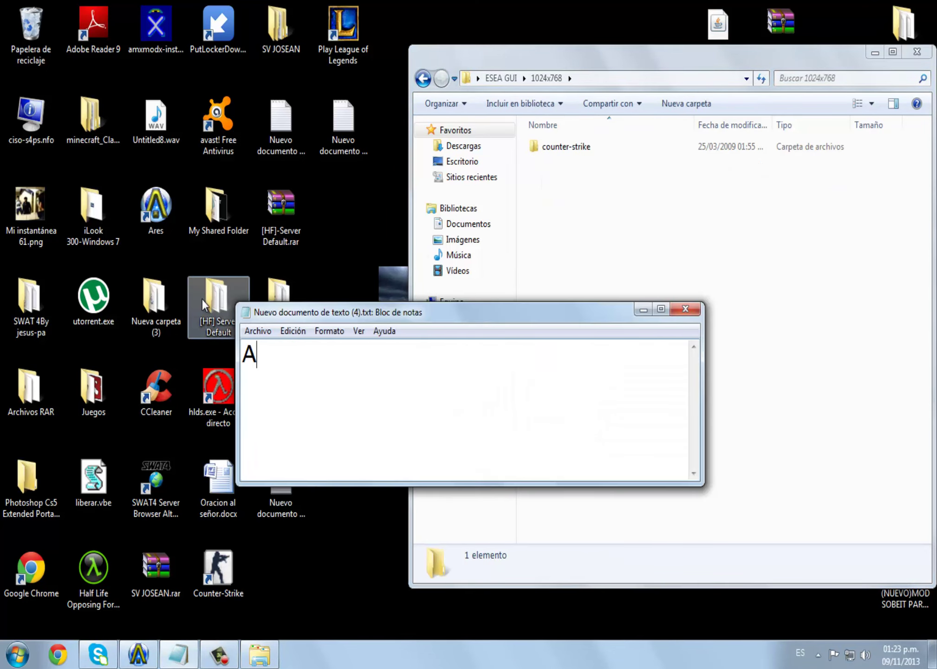
text(brimos denuevo)
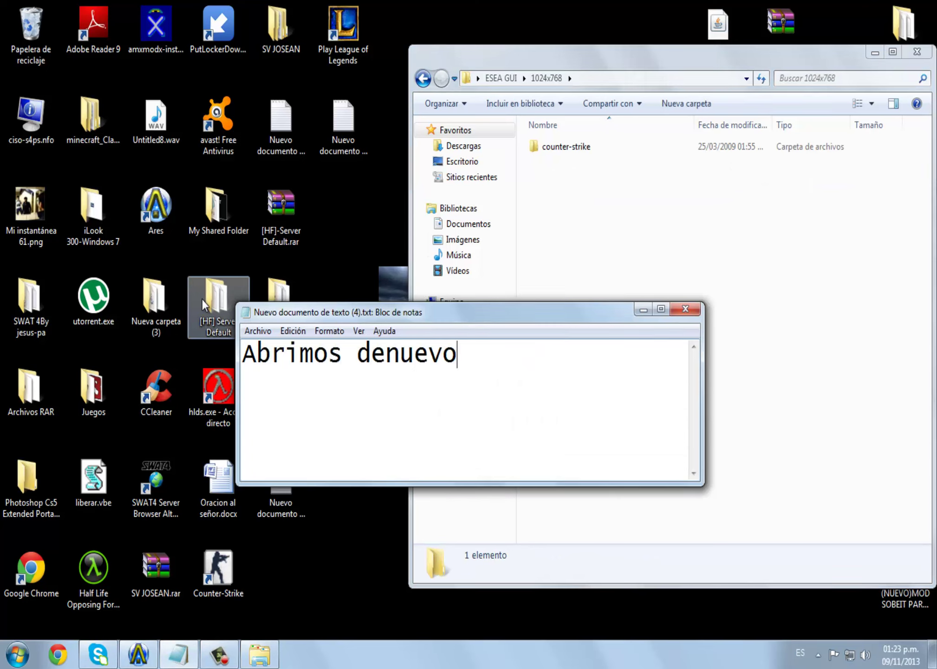
text(, no copien esto, lo)
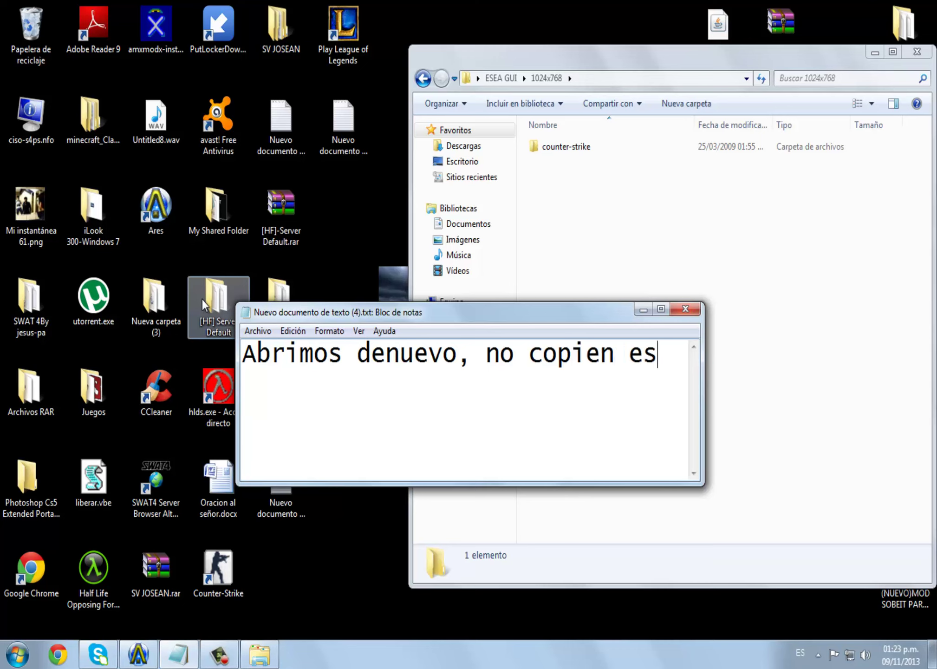
text(opi)
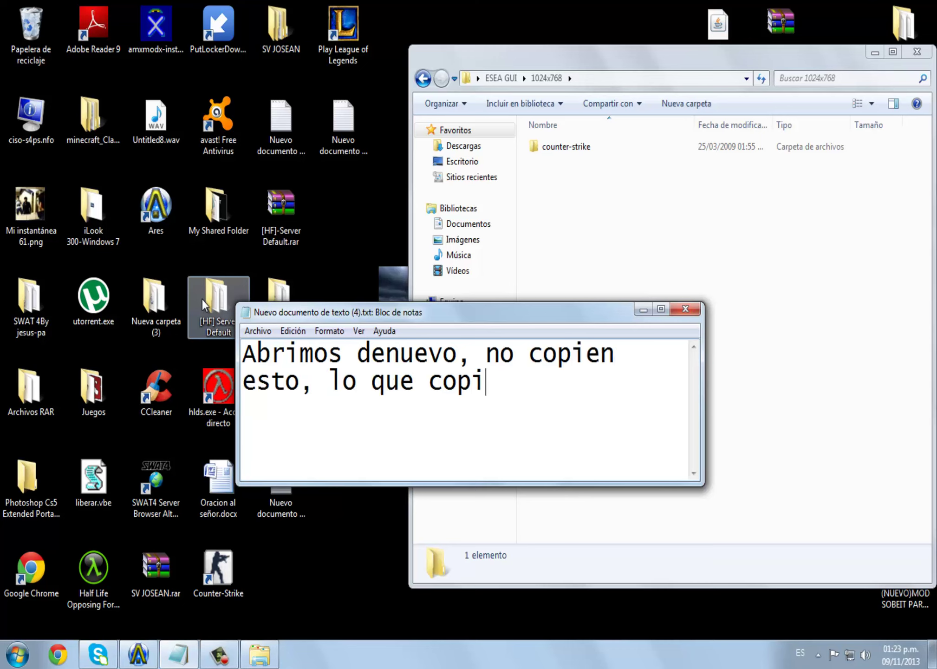
text(aremos es lo q)
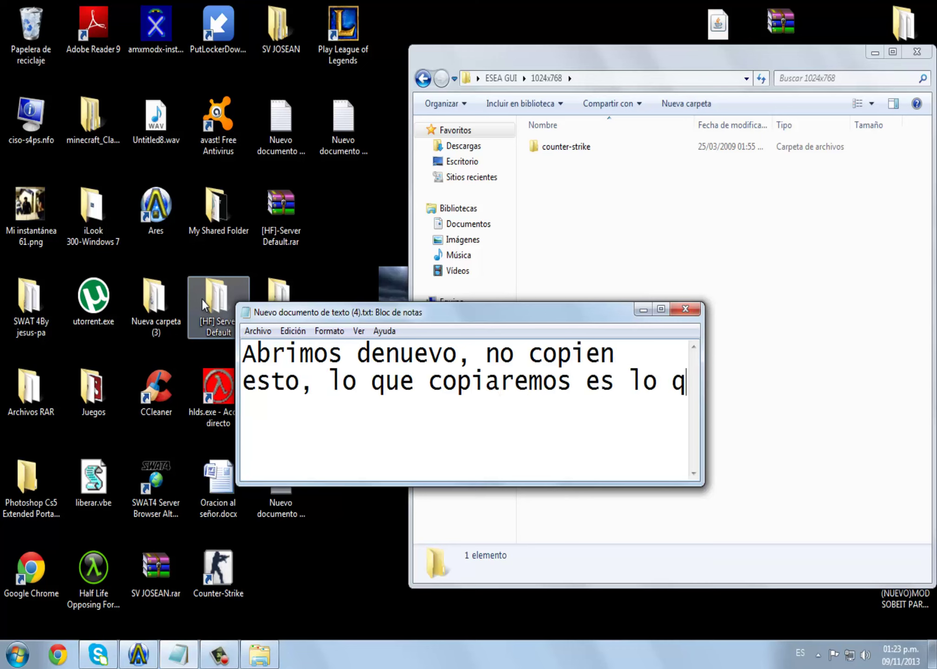
text(ue esta adentro.)
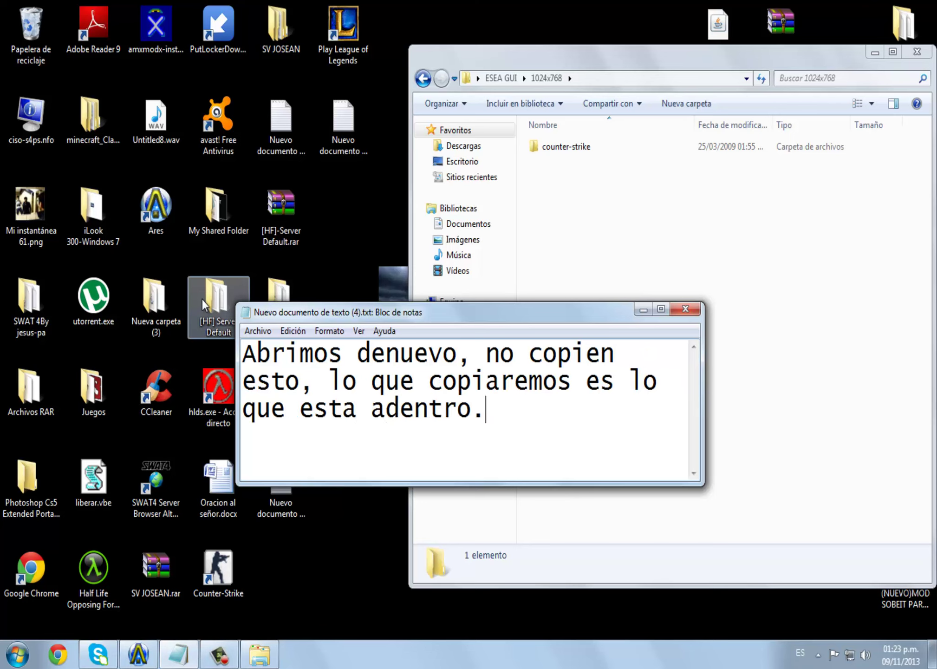
Clear the note's text, and restart the song "Bittersweet symphony" in Ares before minimizing the player.
drag(504, 418, 202, 341)
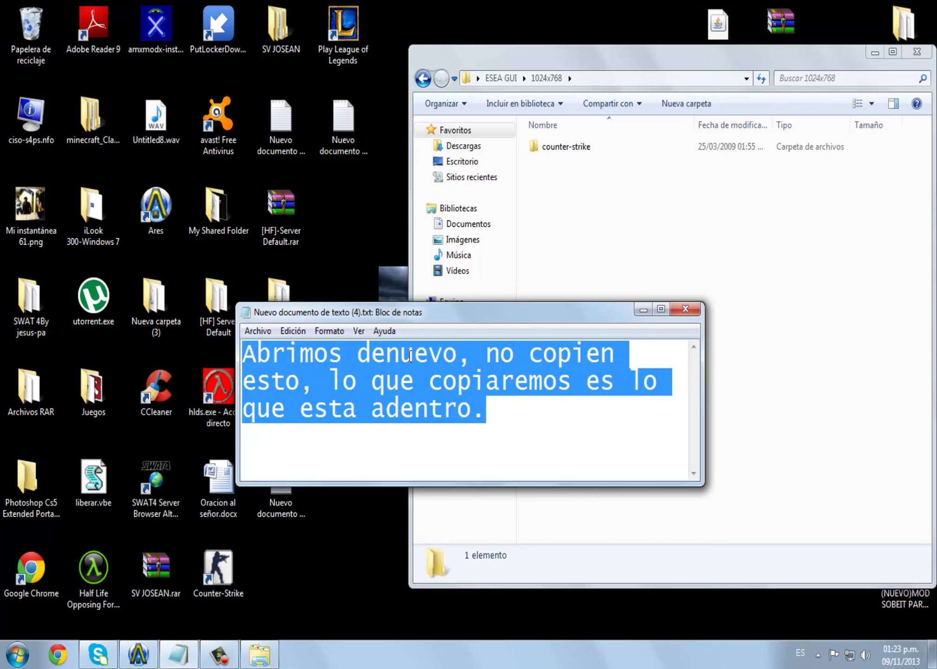
key(Delete)
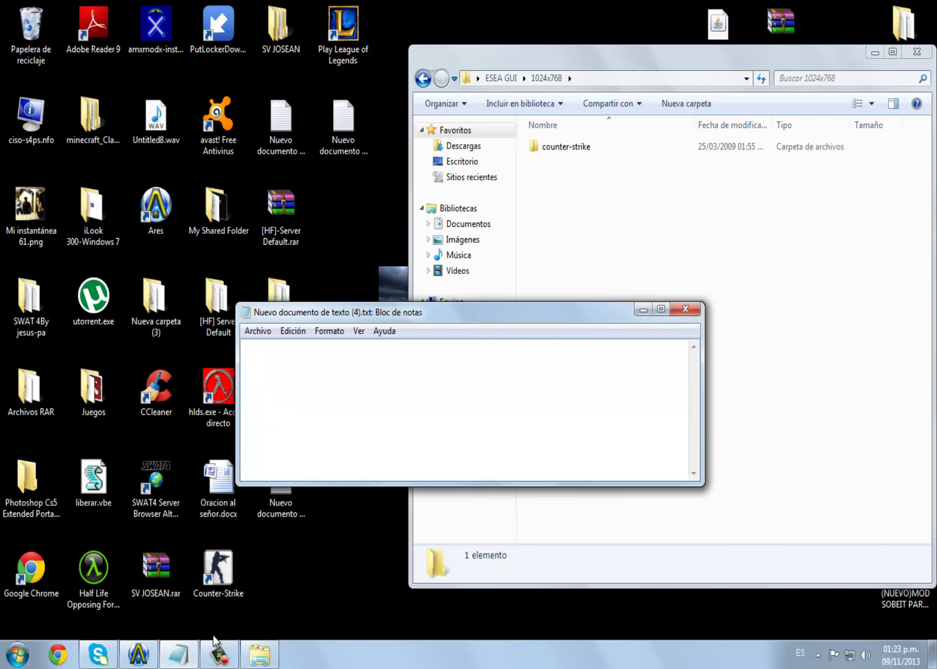
click(139, 654)
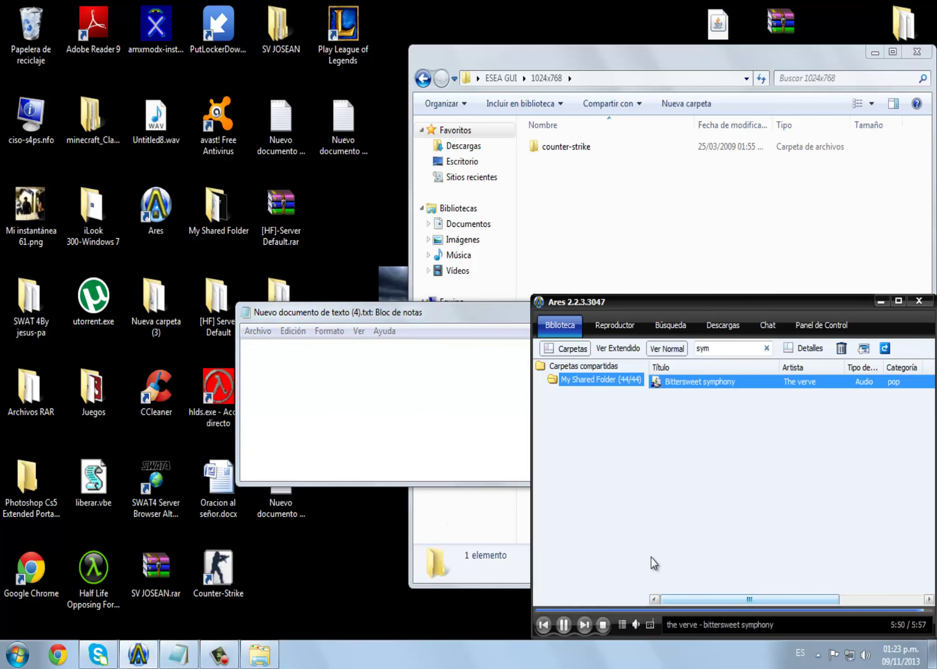
click(540, 621)
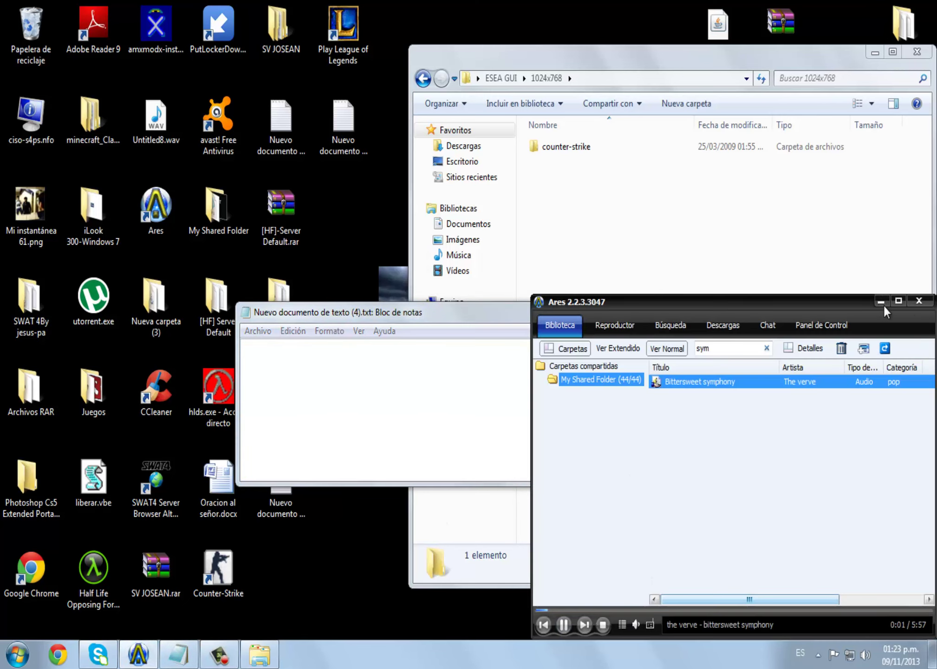
click(881, 301)
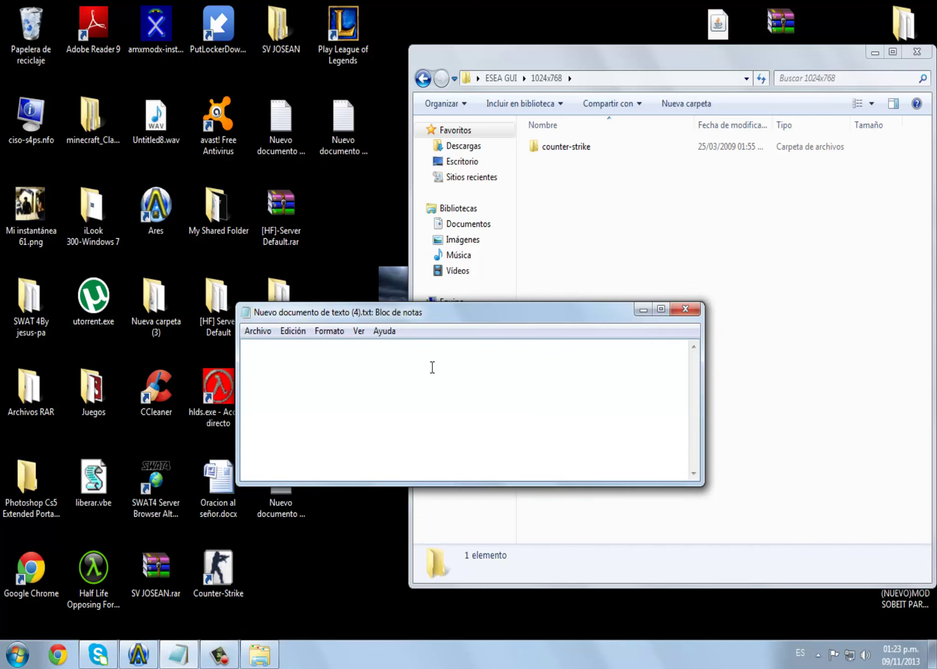
Open the counter-strike folder inside 1024x768 and select both its cstrike and platform folders.
click(643, 309)
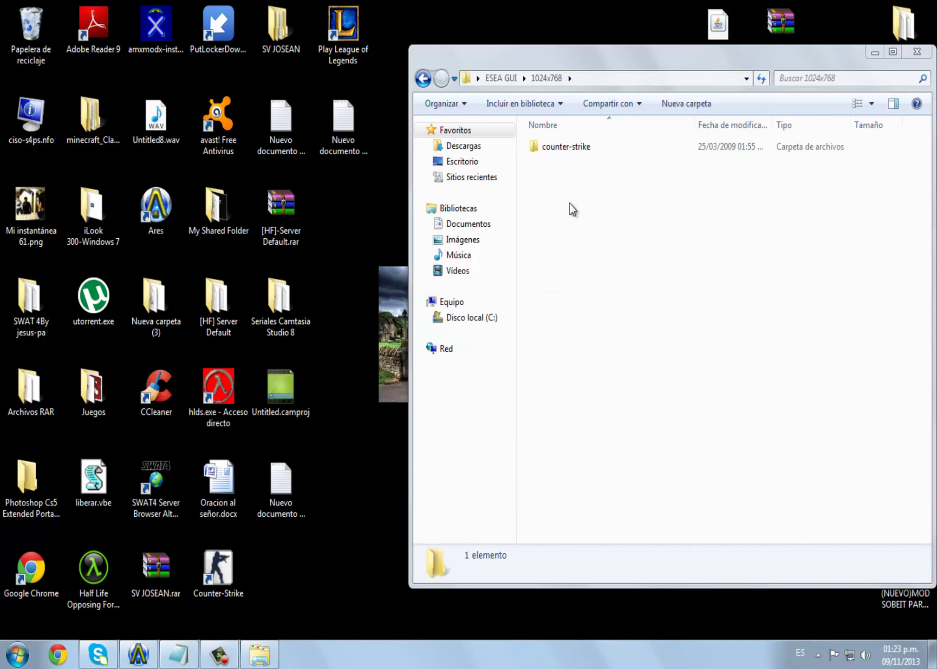
double_click(553, 148)
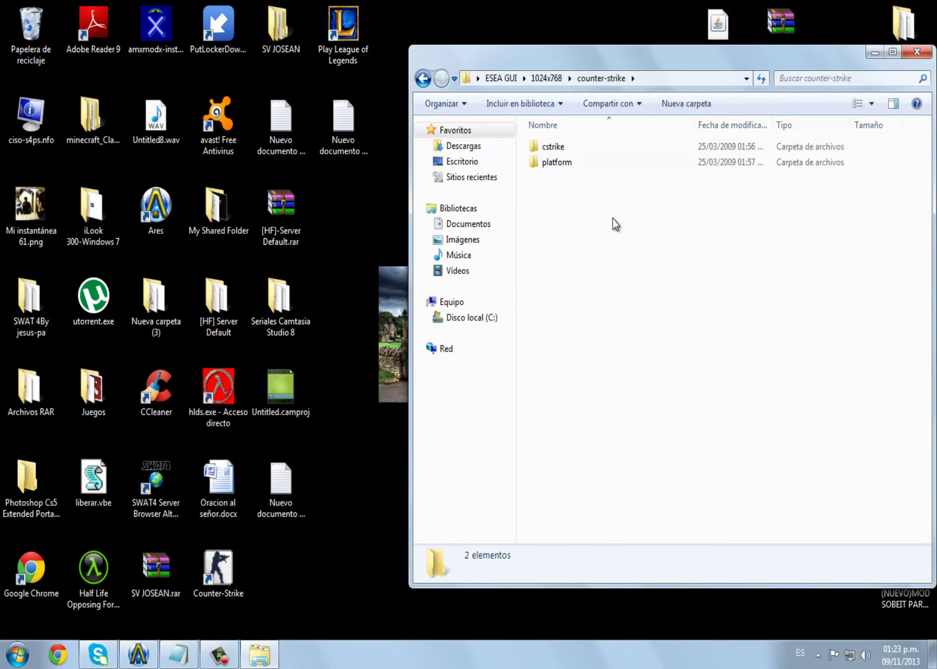
drag(667, 200, 554, 138)
drag(670, 212, 542, 136)
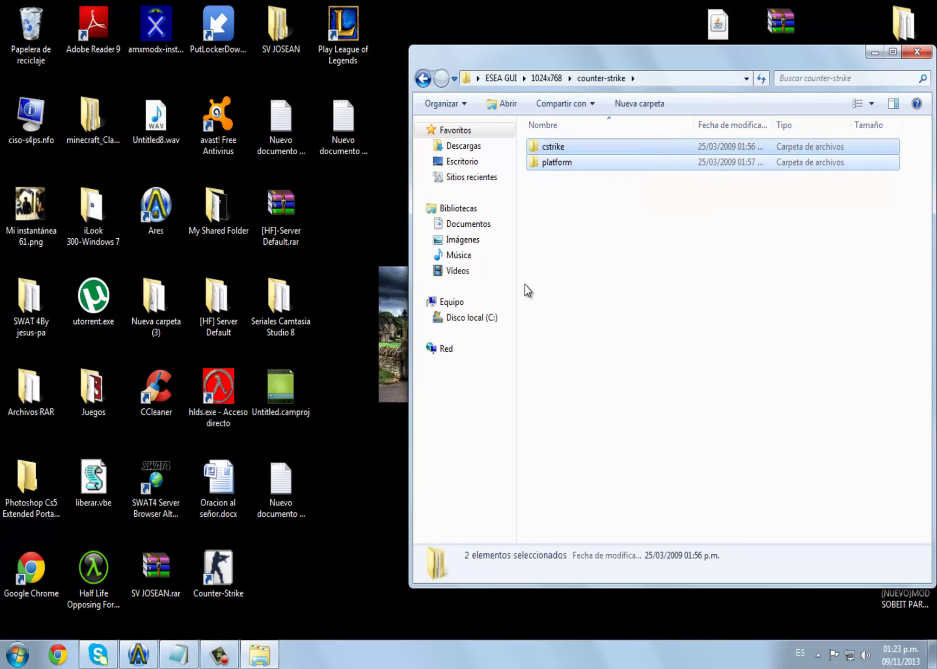
Write "copiamos esos dos(2) archivos" in the empty Notepad note and minimize it.
click(178, 654)
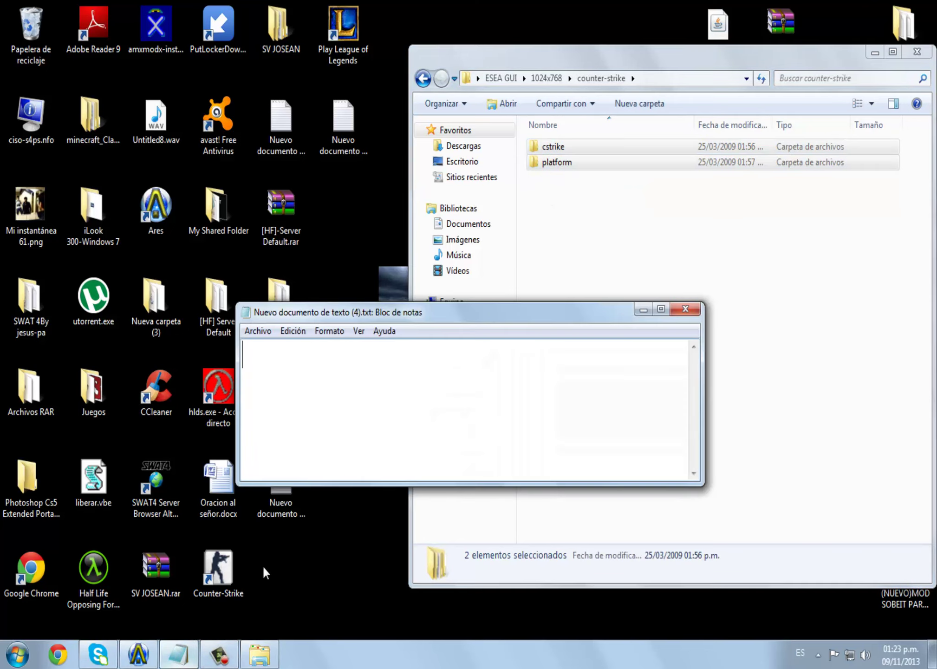
text(copiam)
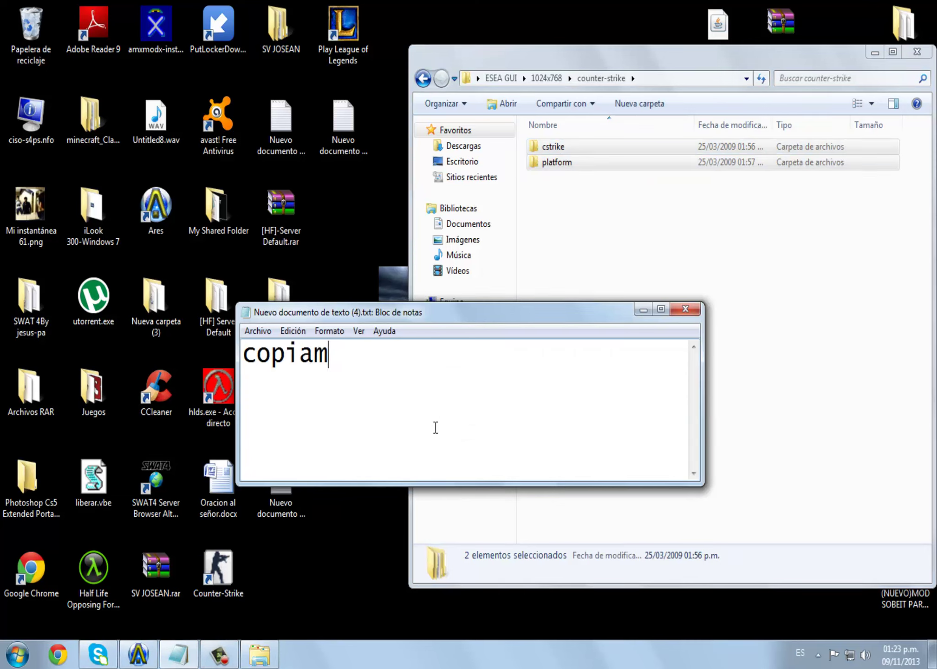
text(os esos dos )
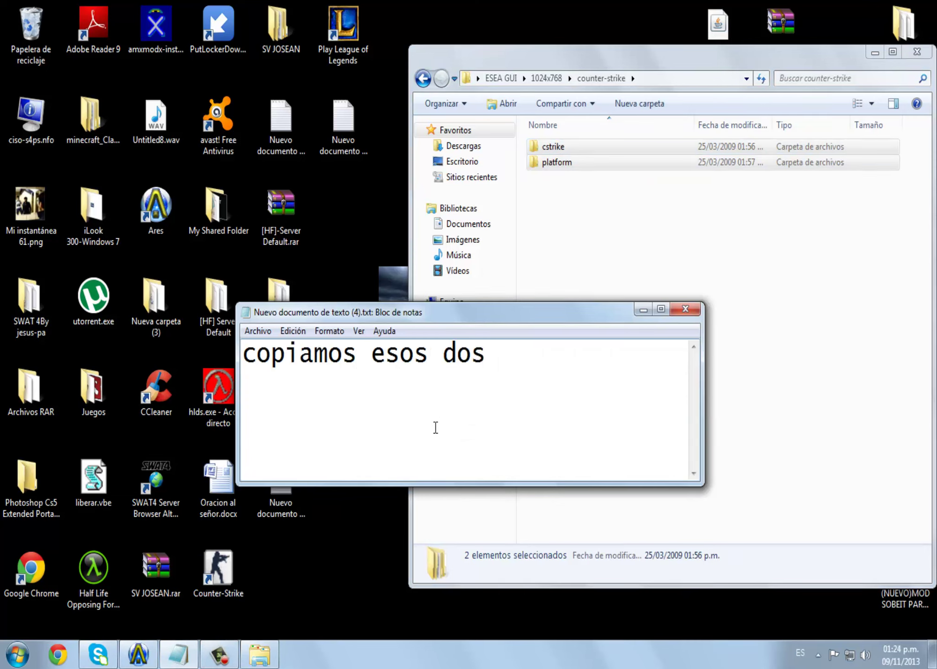
text()2)
text(2)
text( archivos)
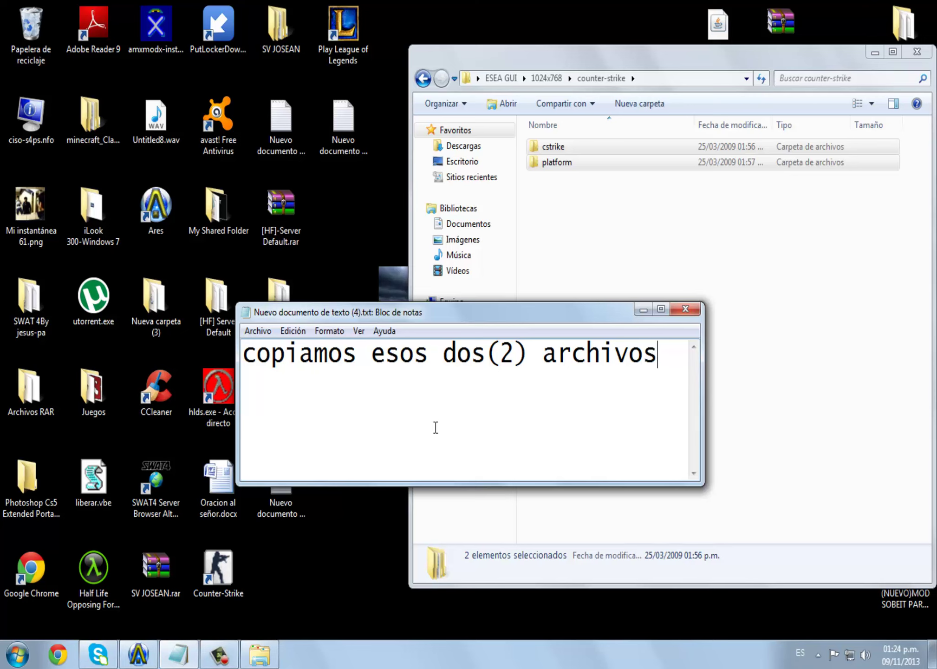
click(642, 310)
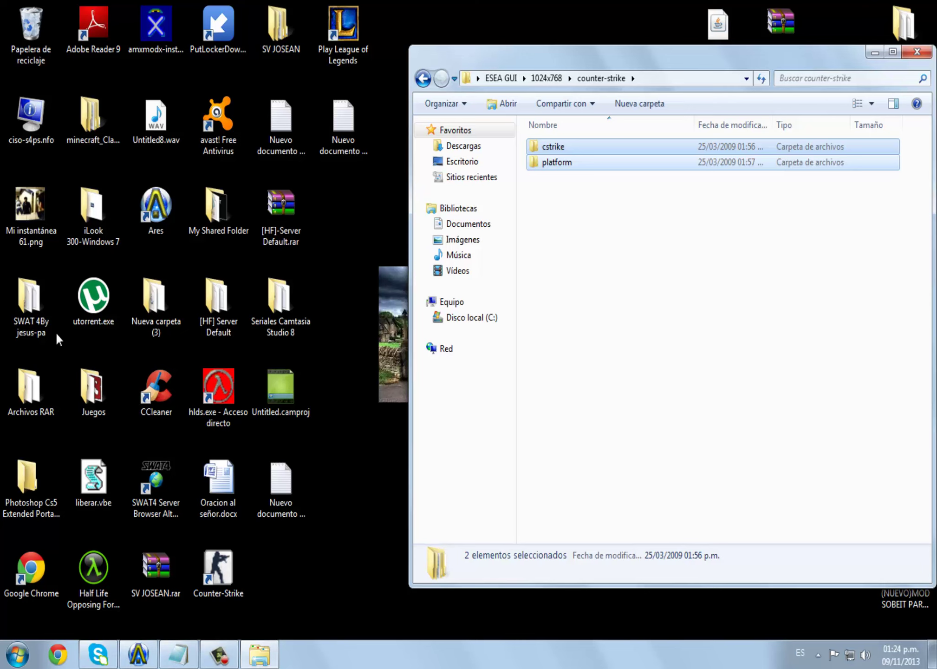
Bring the note back and replace its text with "Y nos vamos a donde tenemos nuestro steam,".
click(169, 664)
drag(652, 365, 256, 355)
key(BackSpace)
key(BackSpace)
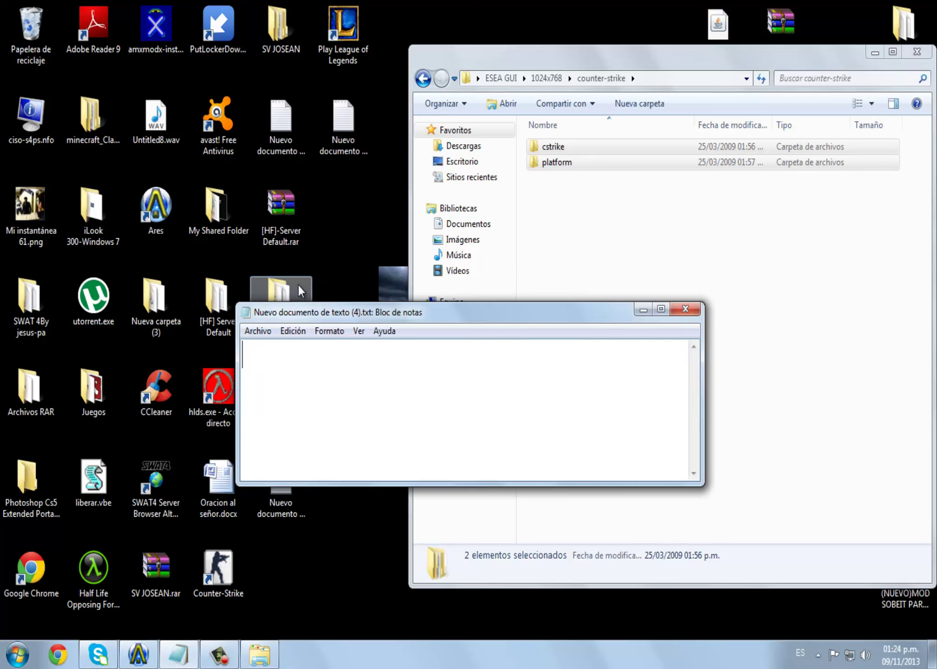
text(Y nos va)
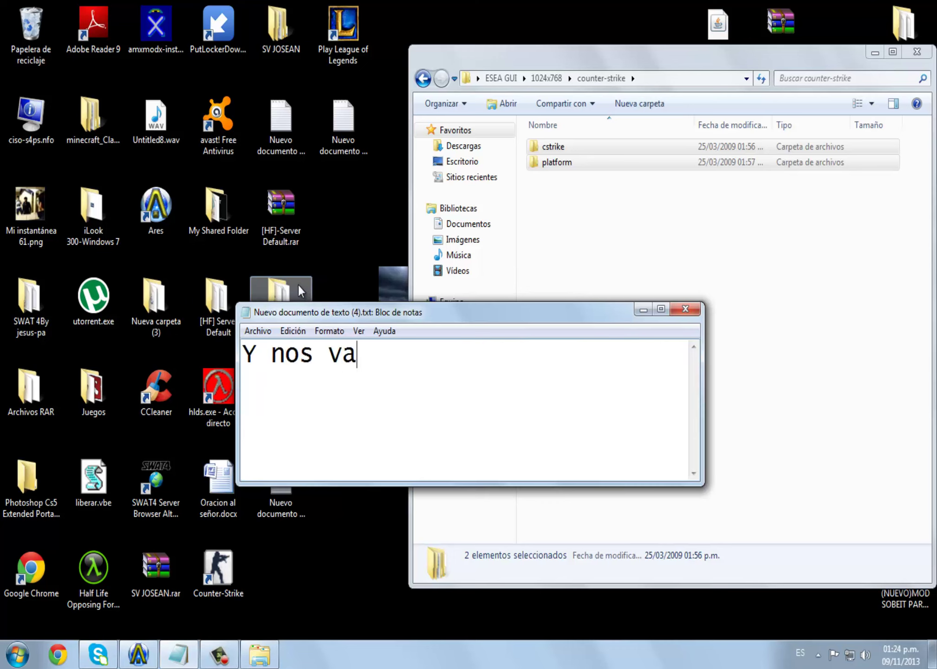
text(mos a donde )
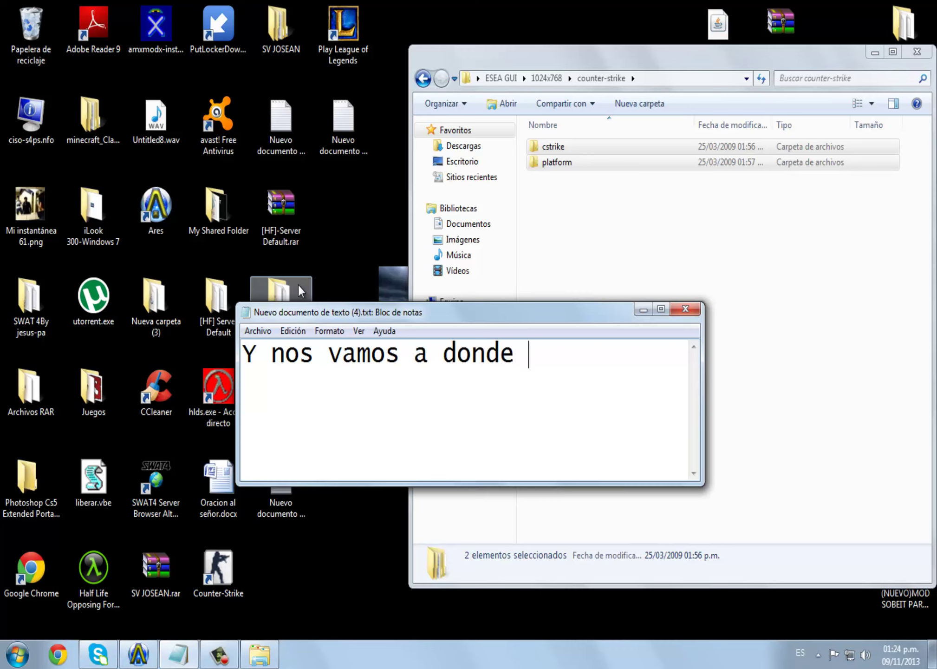
text(tenemos nuestro)
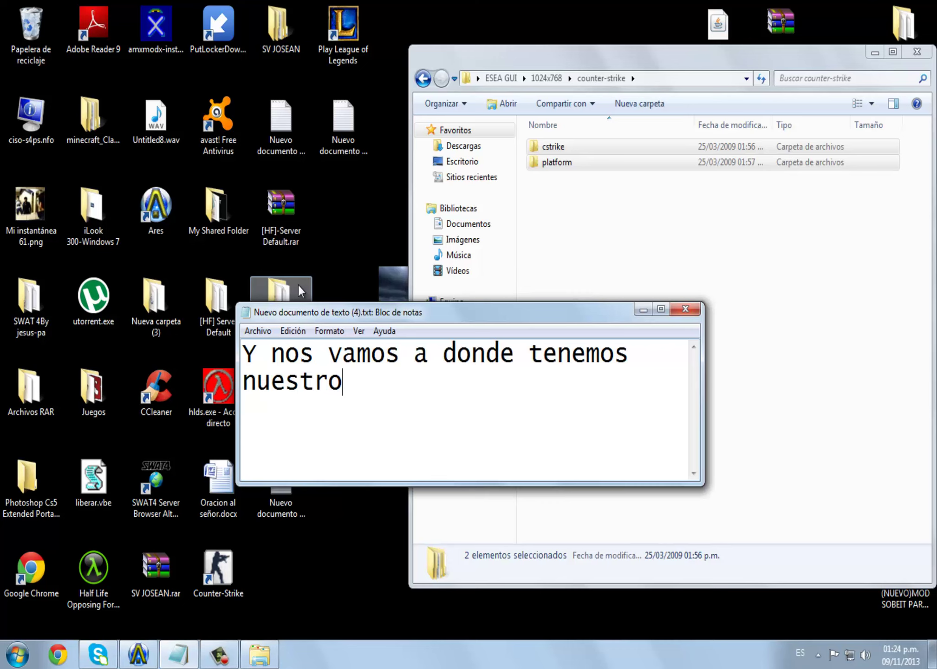
text( steam,)
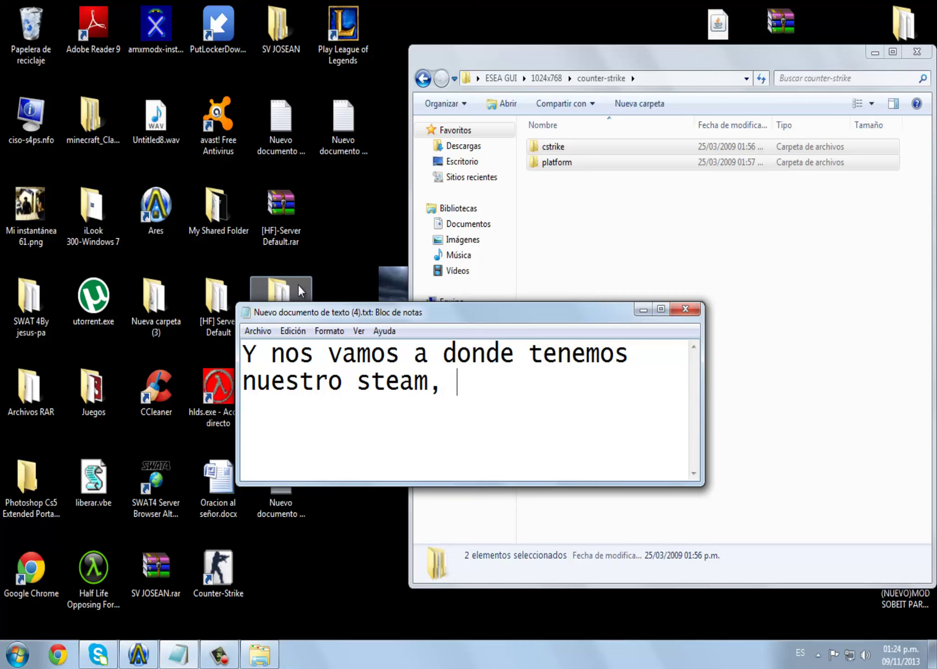
Continue the note with "y no les diré como ir porque ya eso todo el mundo lo sabe, y no quiero que me critiquen hahahah... bueno vamos".
text( y no les di)
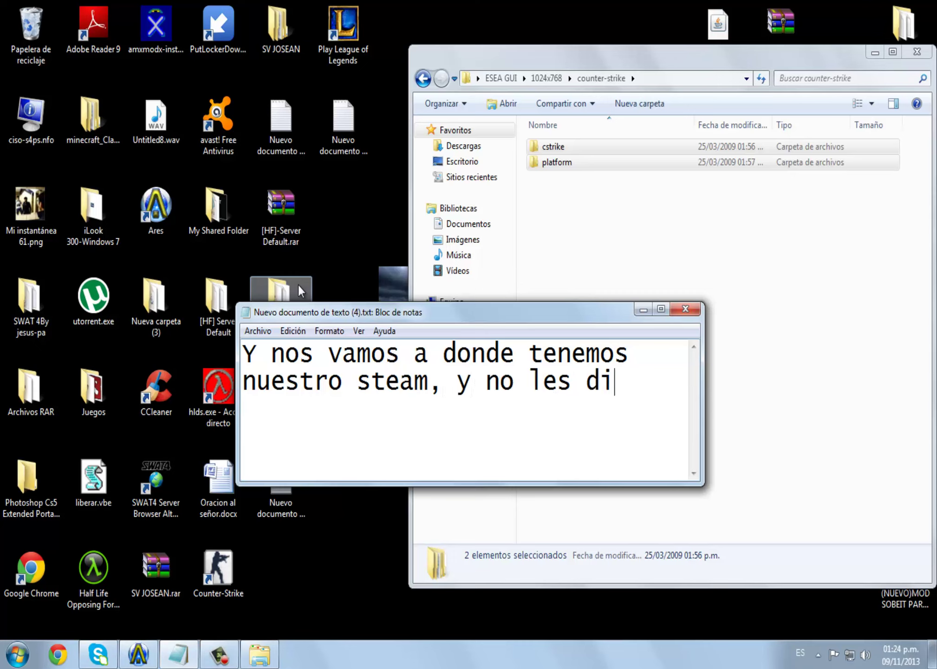
text(re)
key(BackSpace)
text(é como ir porque ya eso )
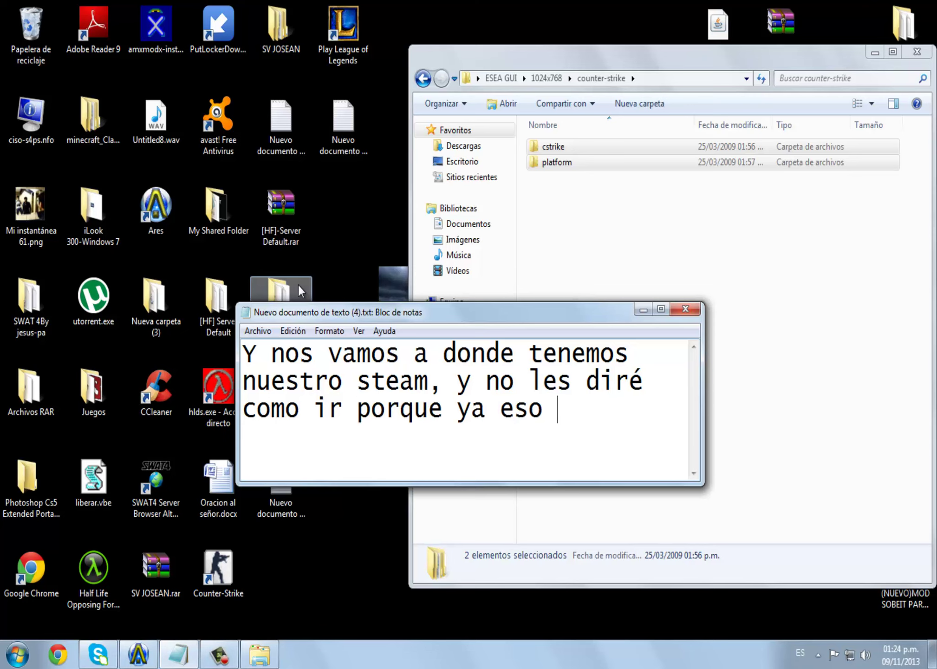
text(todo el mundo )
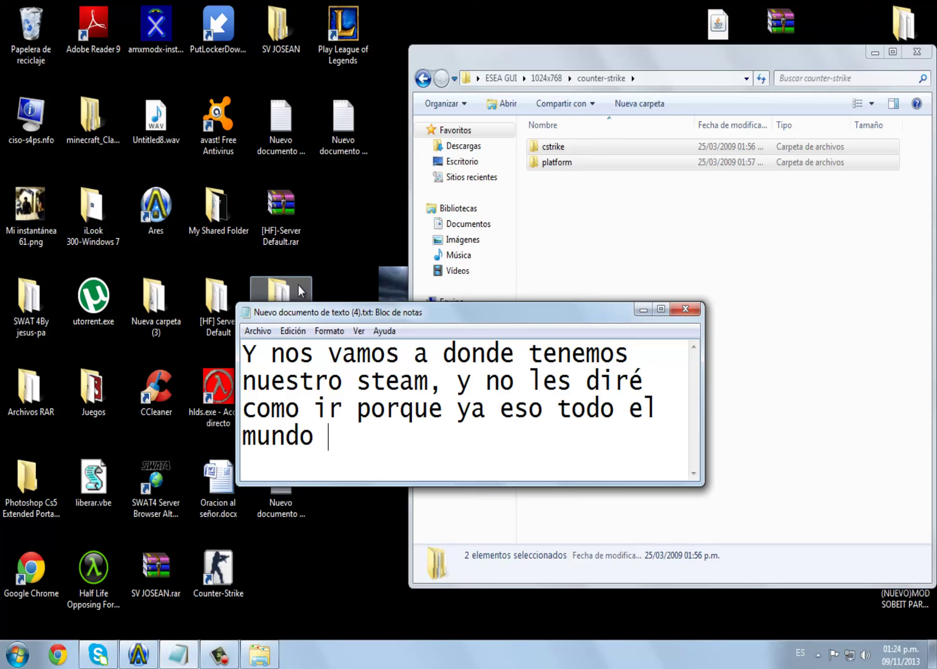
text(lo sabe, y no)
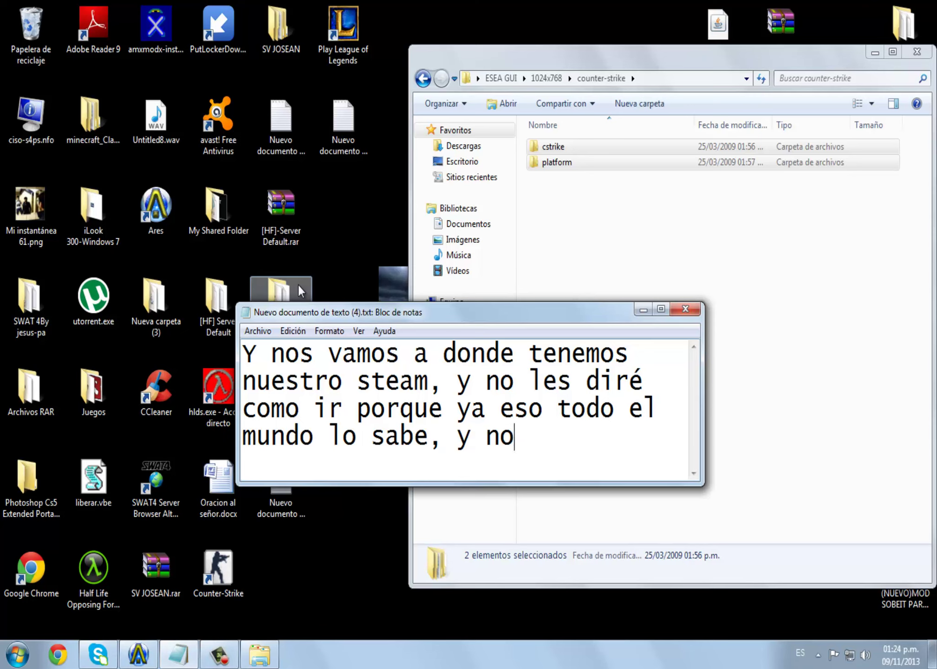
text( quiero que me)
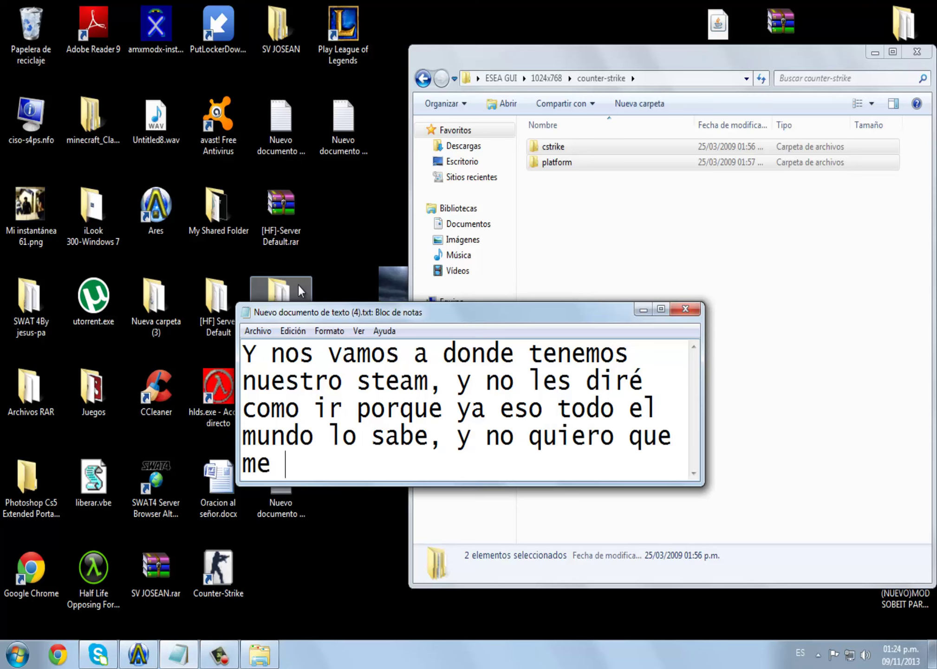
text( critiquen )
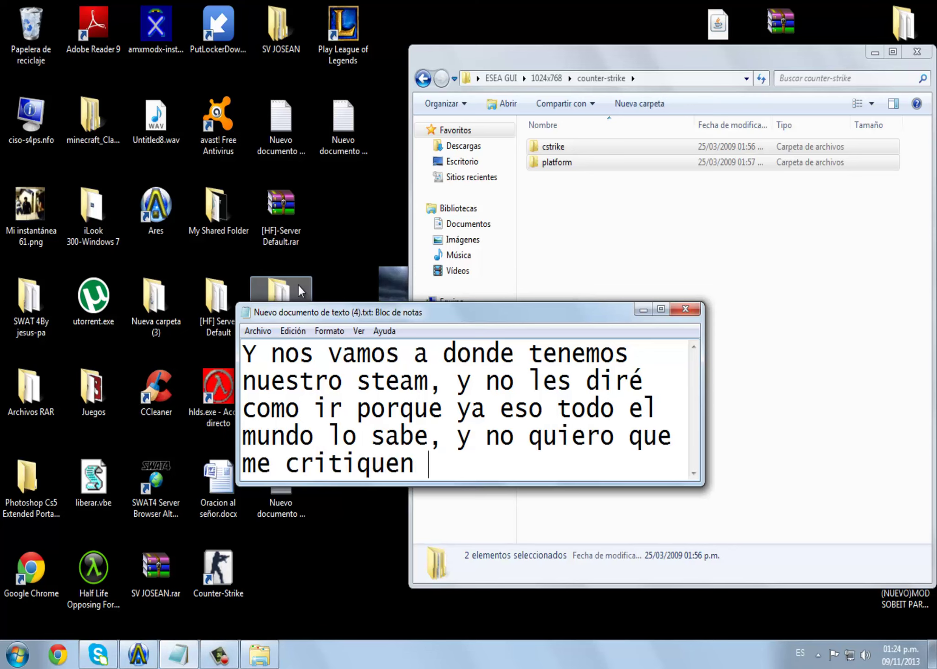
text(hahahah... bueno vamos)
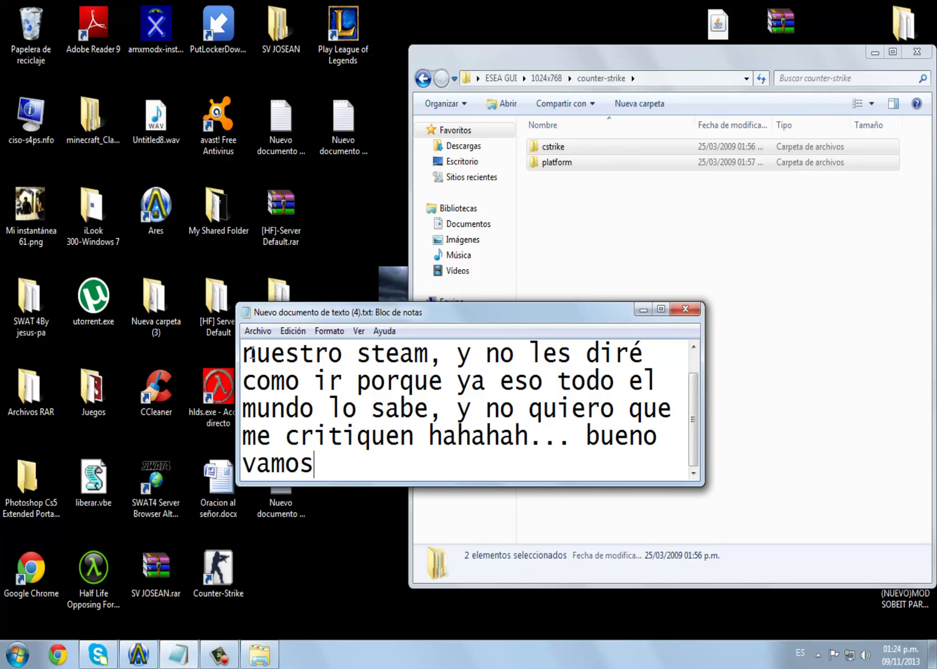
Clear the note's whole text and open the Equipo window for browsing to the Steam installation.
drag(344, 469, 255, 325)
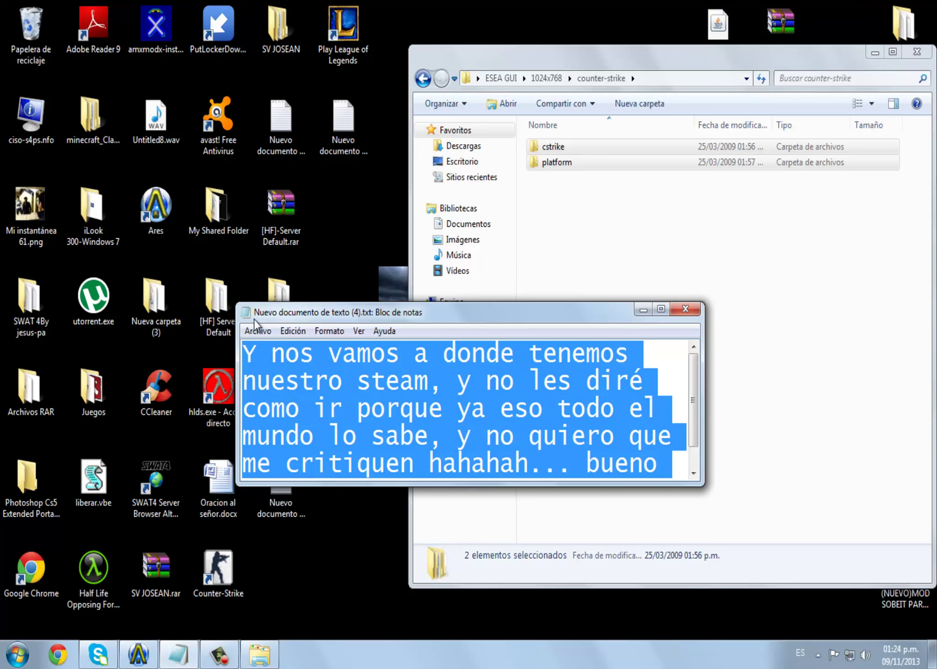
key(Delete)
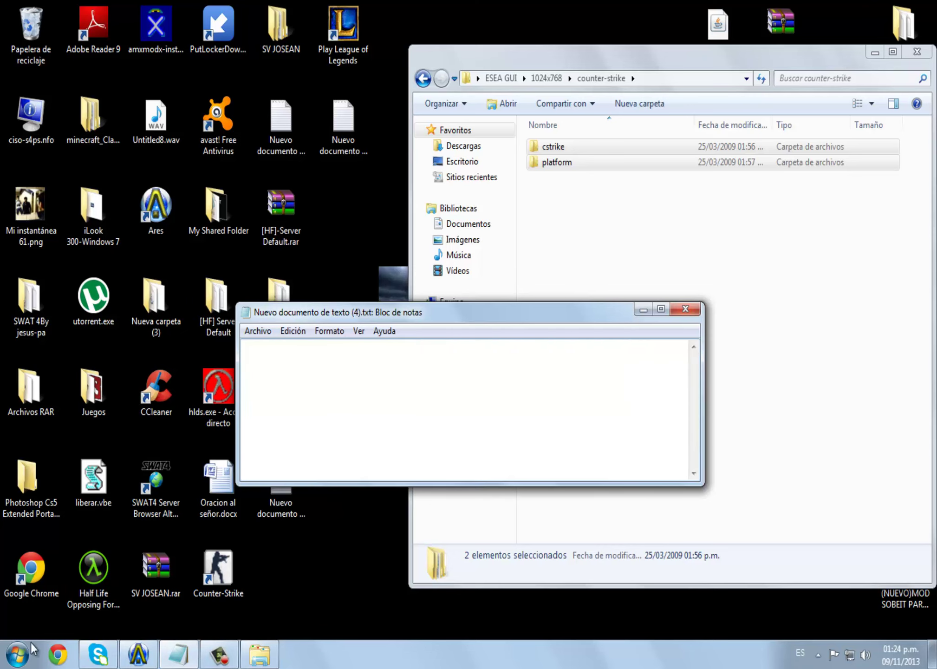
click(19, 654)
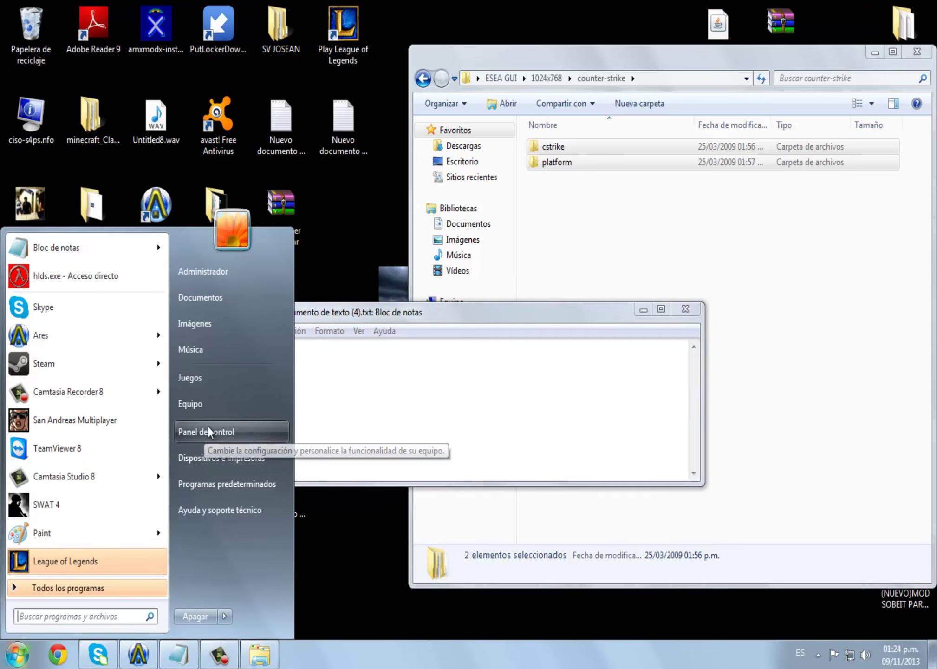
click(213, 400)
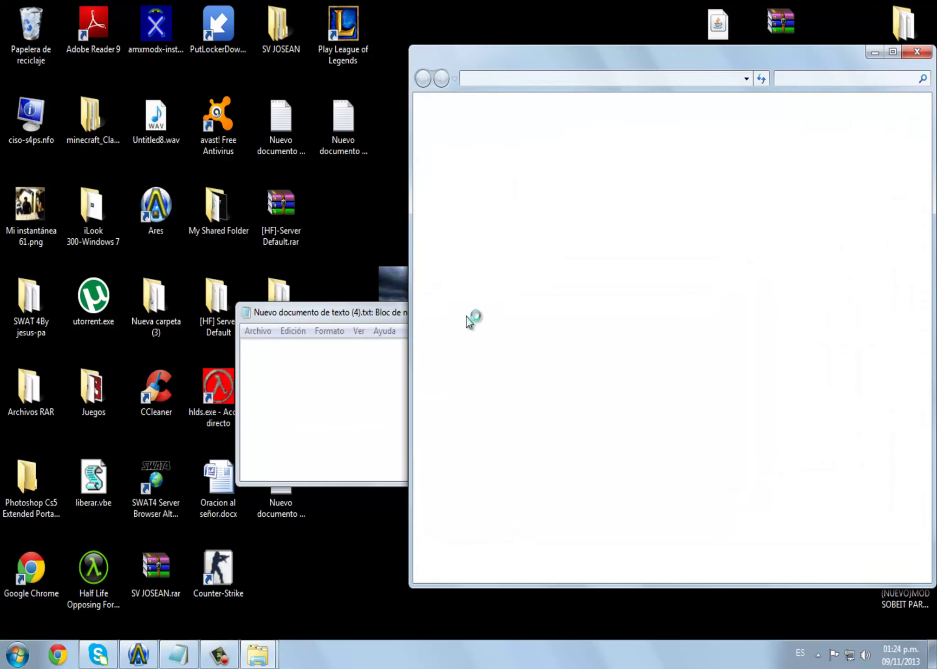
Open Archivos de programa on Disco local (C:) and select the Steam folder in it.
click(598, 160)
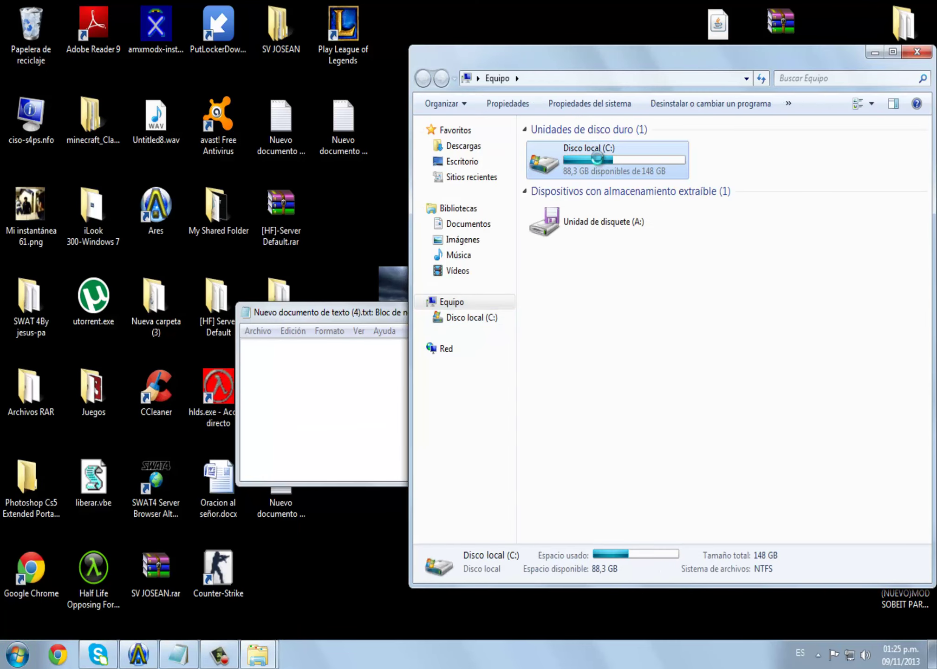
double_click(598, 159)
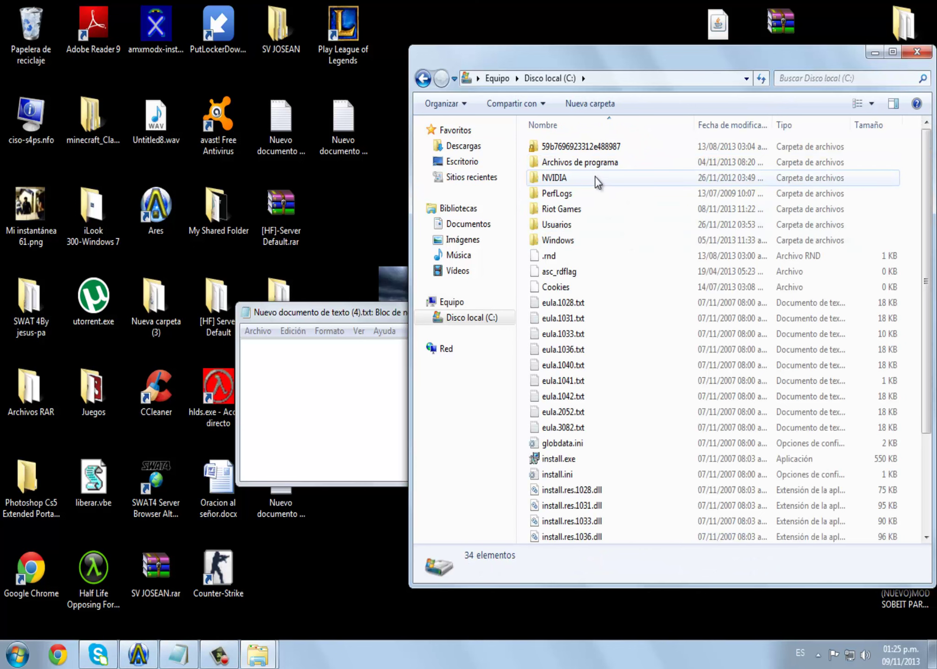
double_click(594, 160)
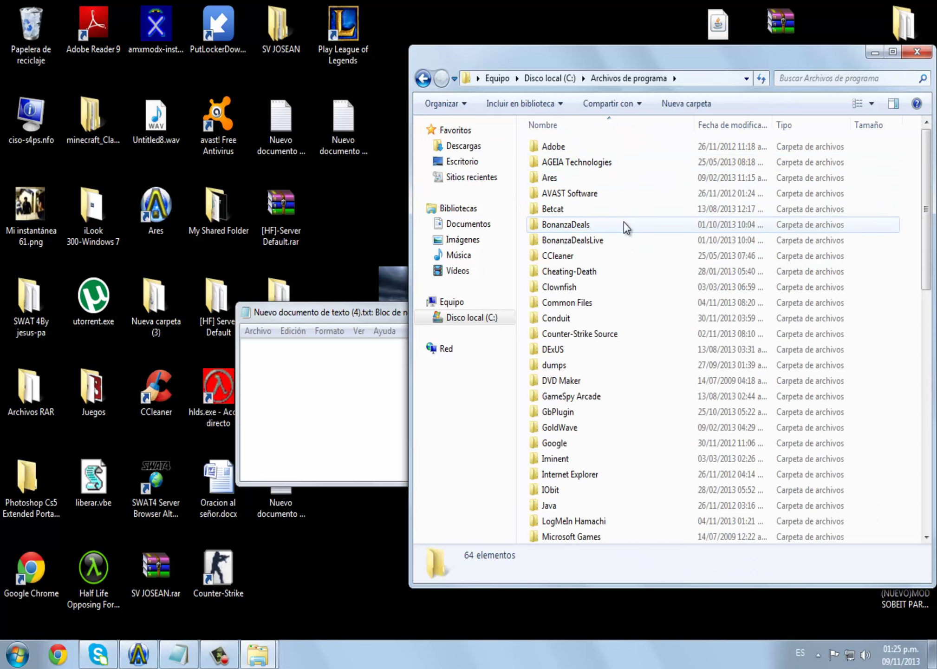
scroll(625, 228, down, 8)
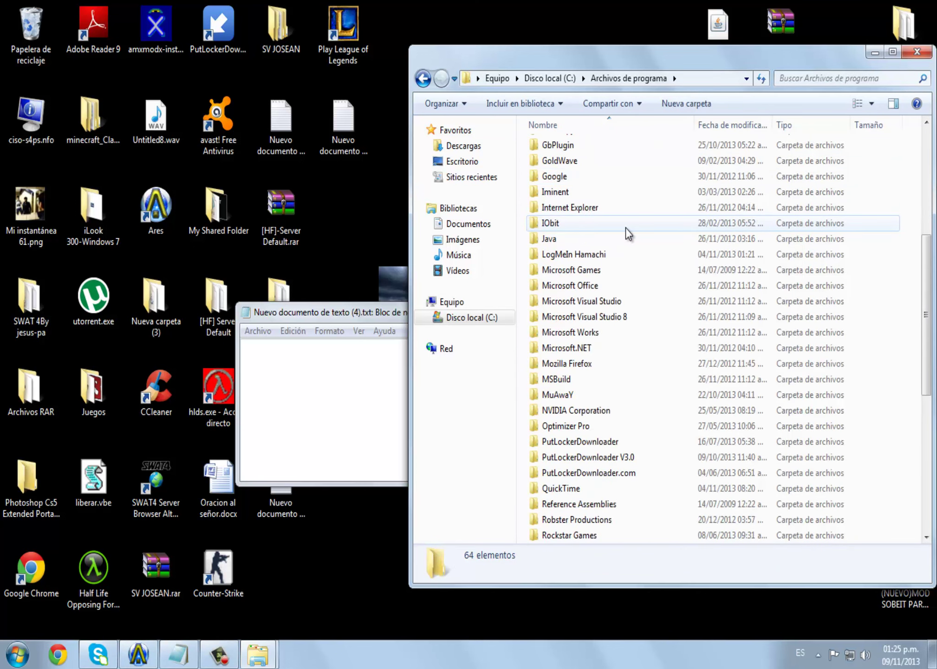
scroll(626, 227, down, 3)
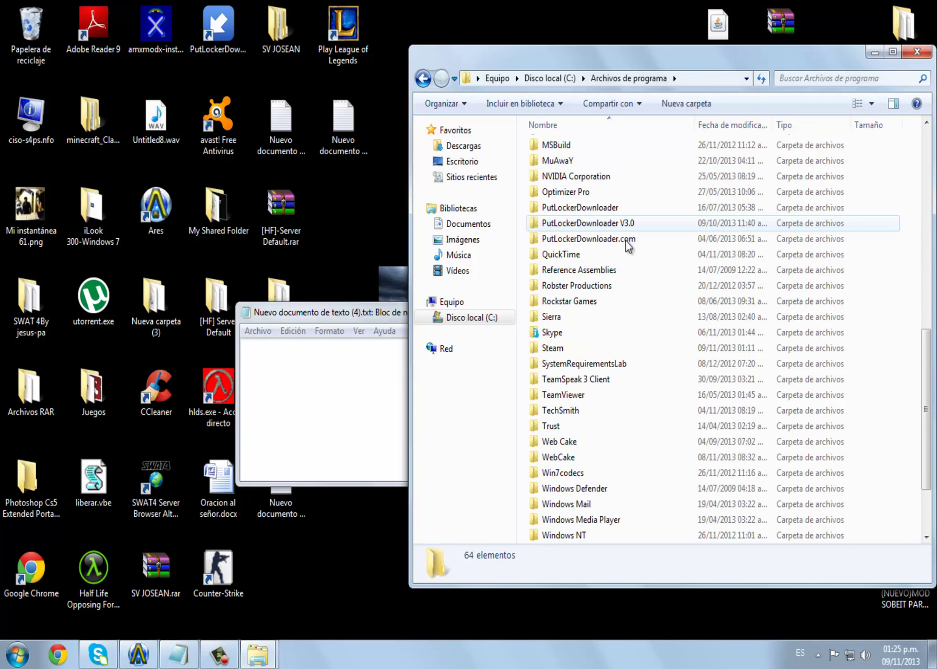
click(553, 349)
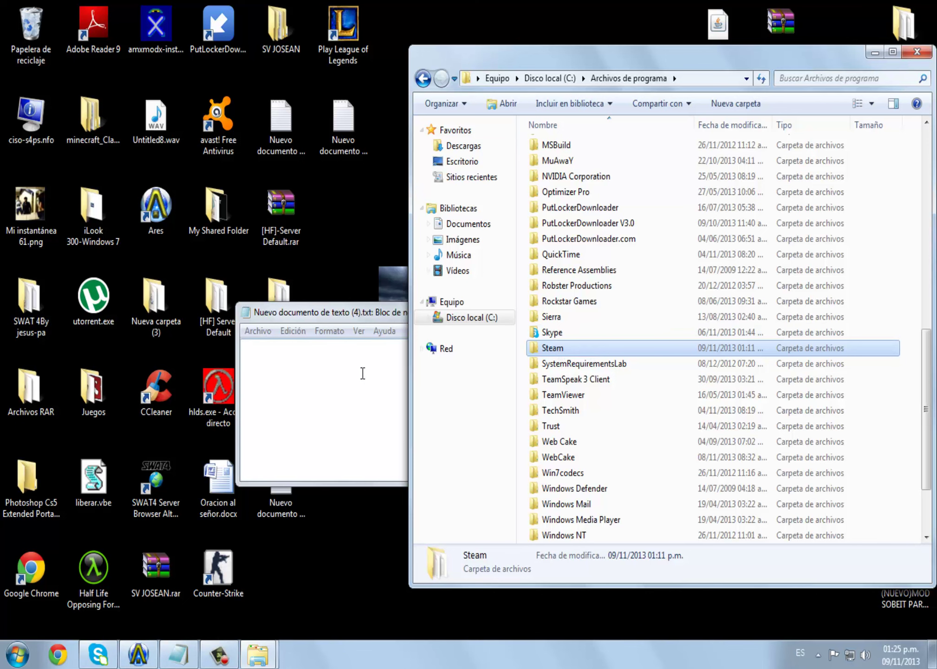
Write "Abrimos el steam" in the empty Notepad note and end the line.
click(350, 366)
text(A)
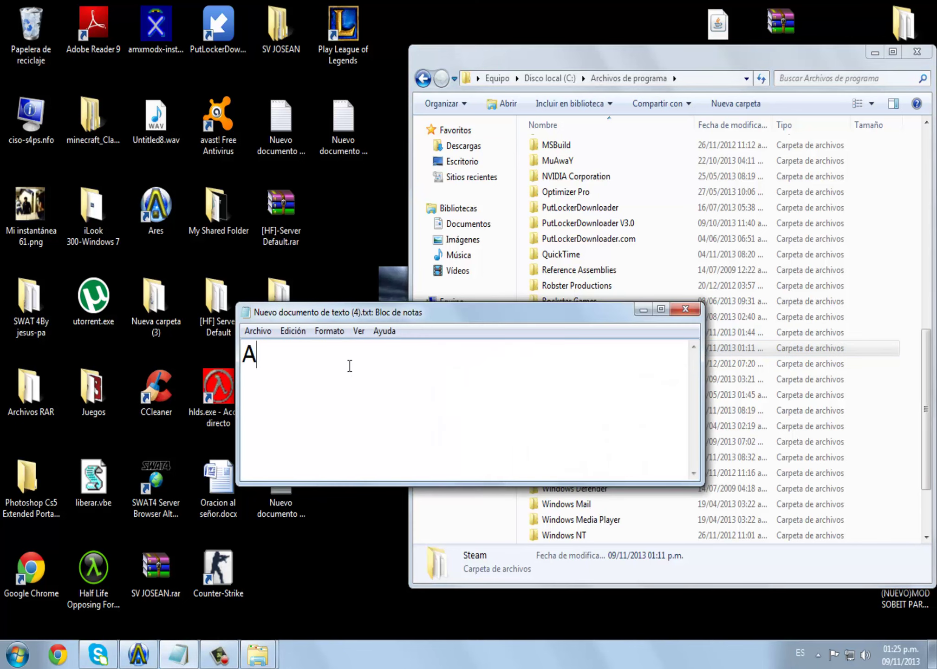
text(brimos el steam)
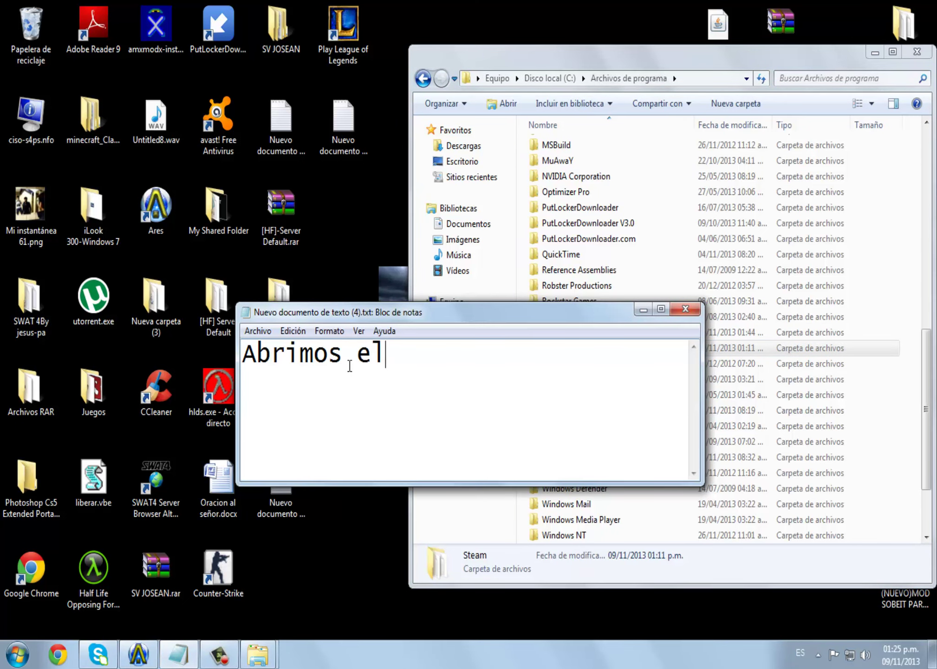
key(Return)
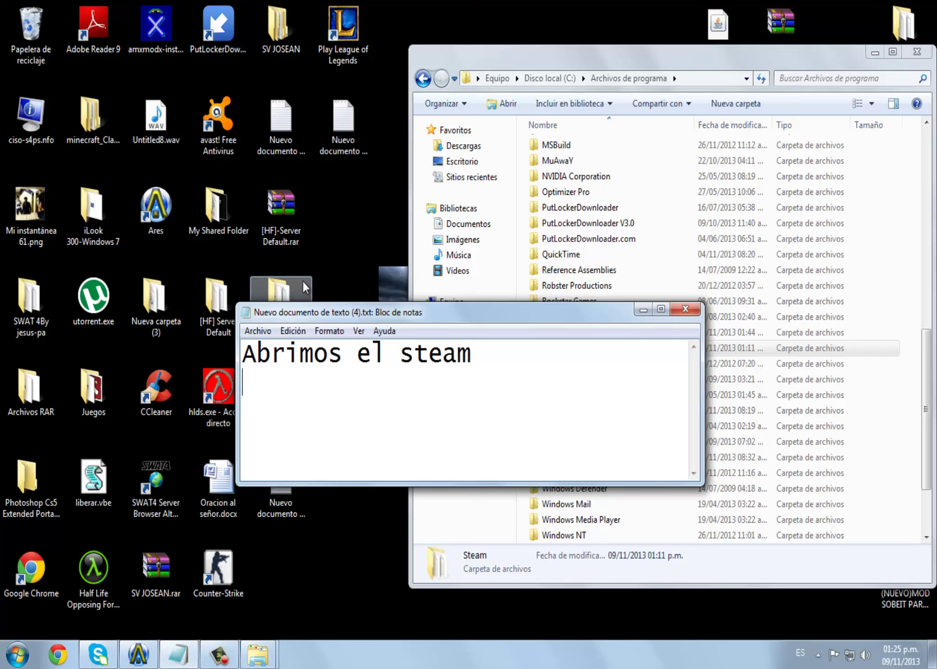
Replace the note's text with 'la carpeta "steam"'.
drag(483, 362, 307, 357)
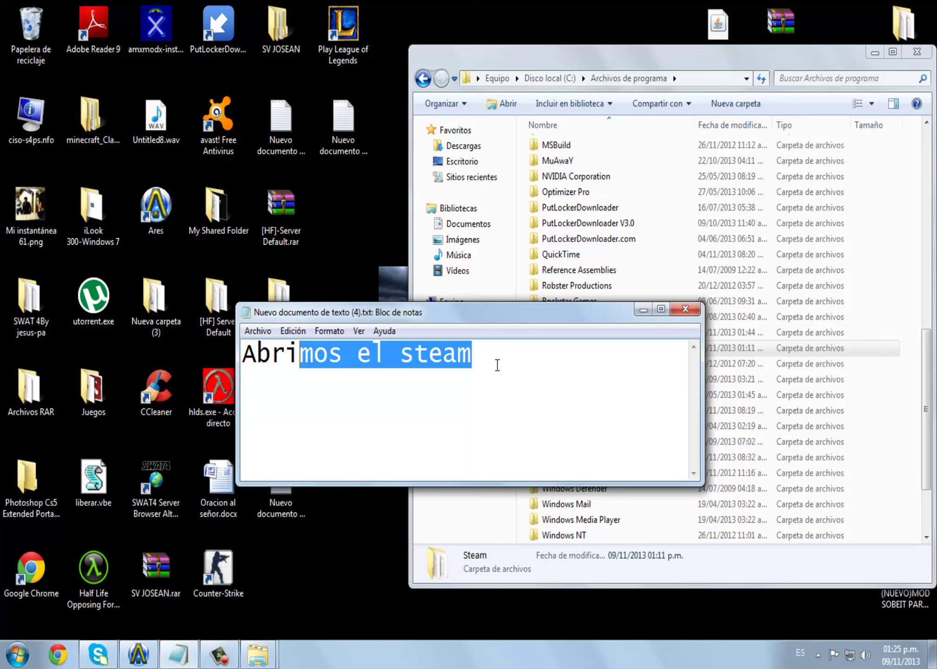
drag(496, 366, 256, 358)
key(BackSpace)
key(BackSpace)
text(la caroet)
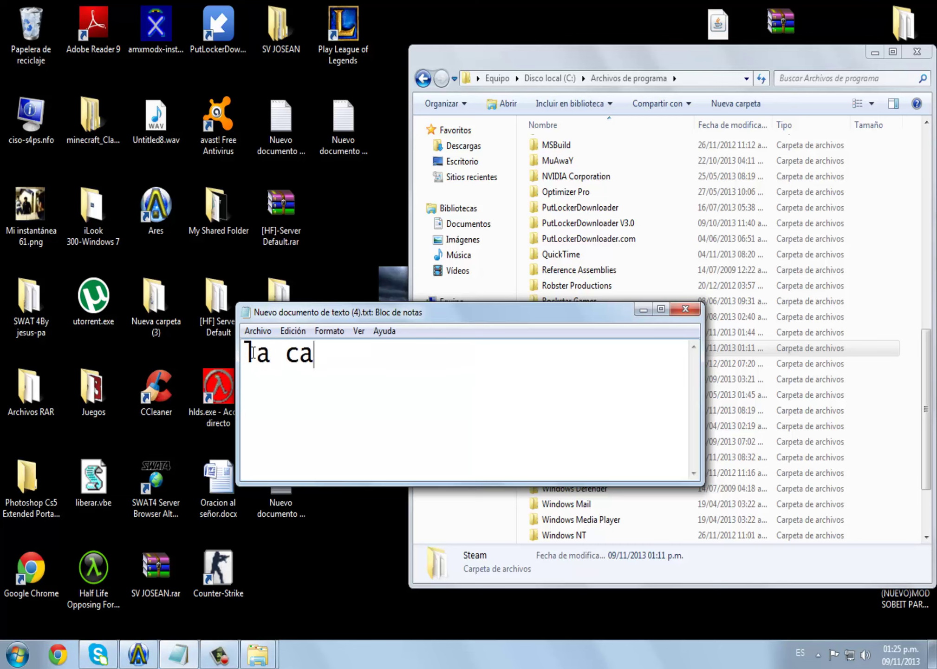
key(BackSpace)
key(BackSpace)
key(BackSpace)
text(peta "steam")
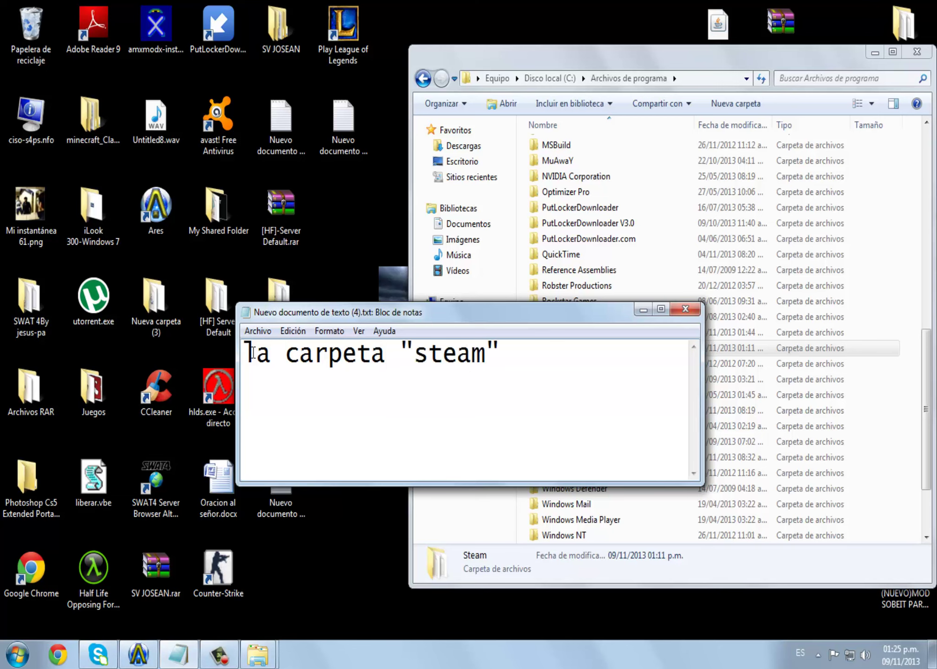
Clear the note and write "Para los que no tengan el cs original, por no decir idlanes".
key(BackSpace)
key(BackSpace)
key(BackSpace)
key(BackSpace)
key(BackSpace)
key(BackSpace)
key(BackSpace)
key(BackSpace)
key(BackSpace)
key(BackSpace)
key(BackSpace)
key(BackSpace)
key(BackSpace)
key(BackSpace)
key(BackSpace)
key(BackSpace)
key(BackSpace)
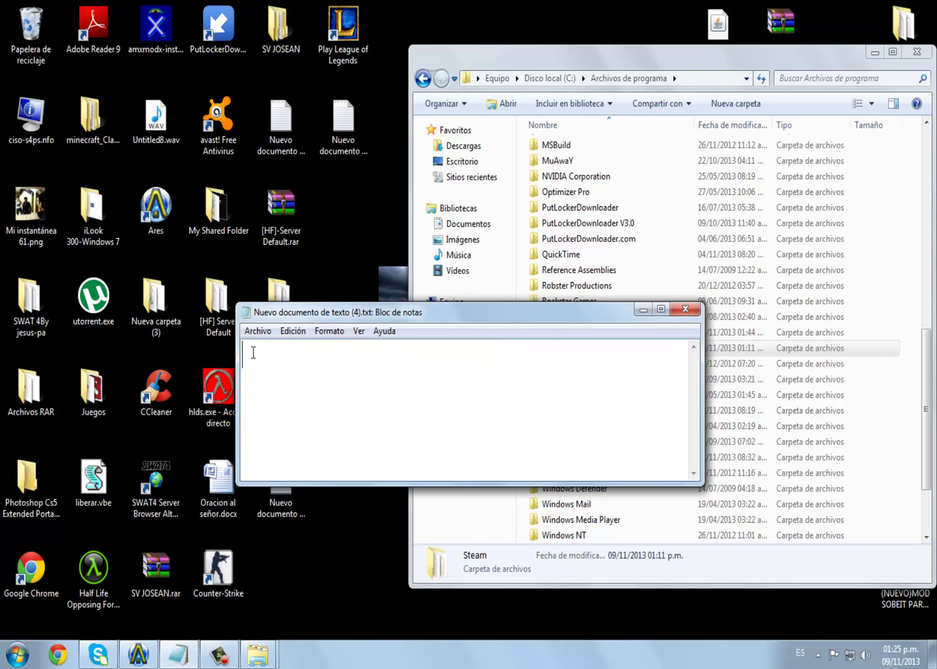
text(Para los)
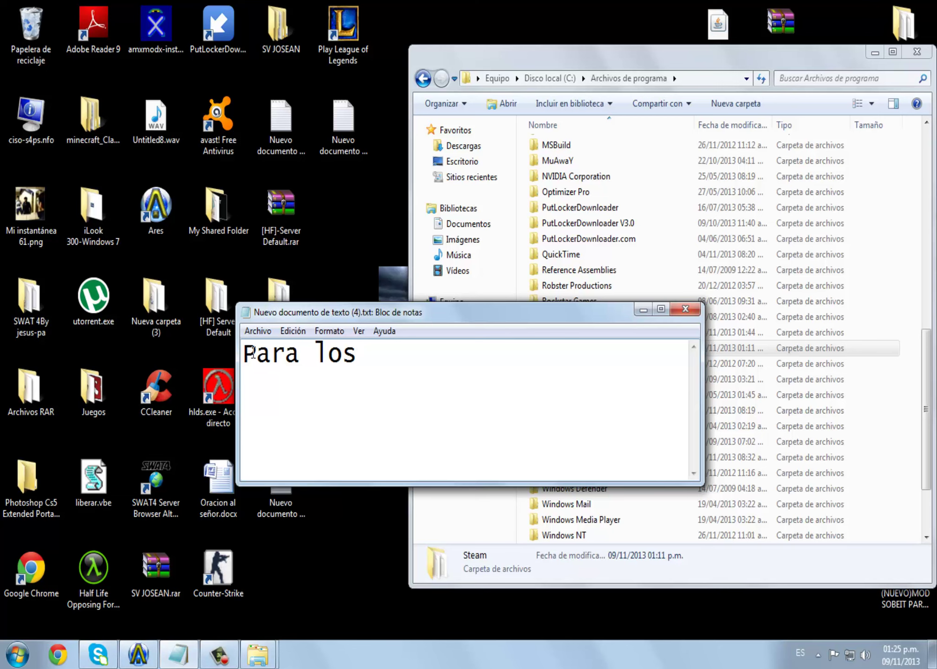
text(que no tengan el cs orign)
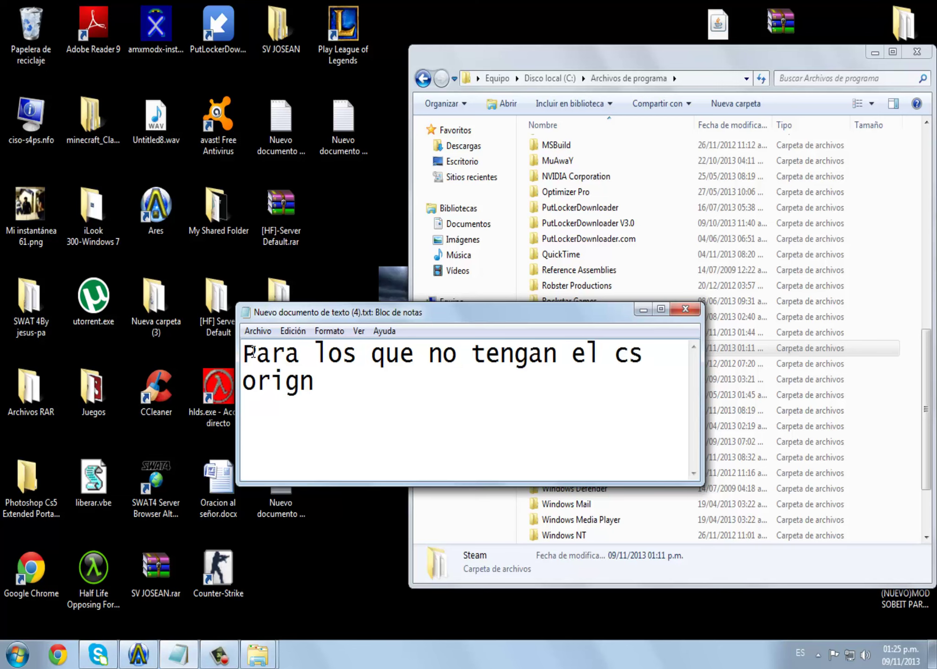
key(BackSpace)
text(inal)
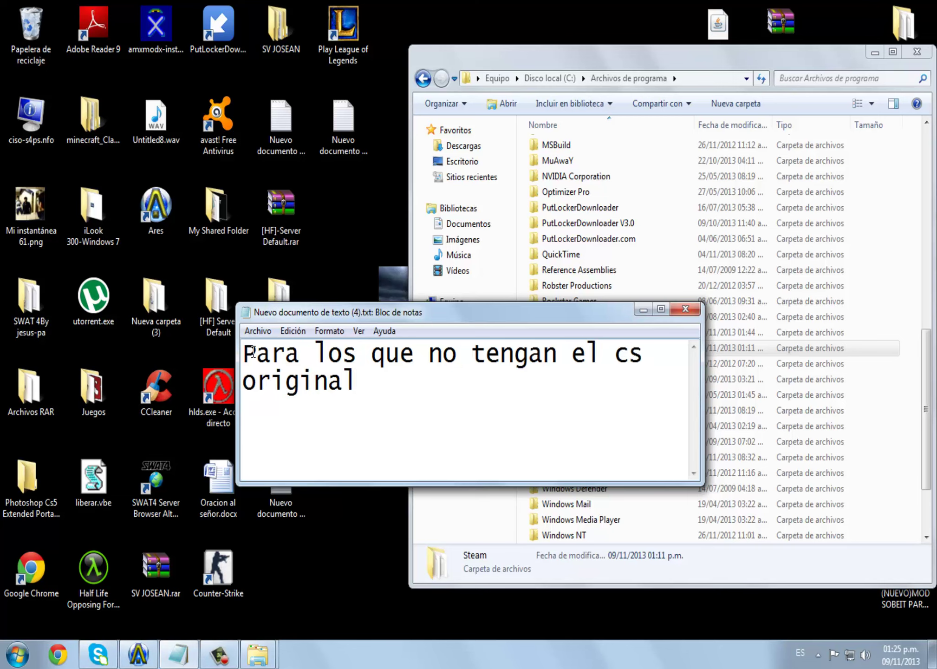
text(, por no d)
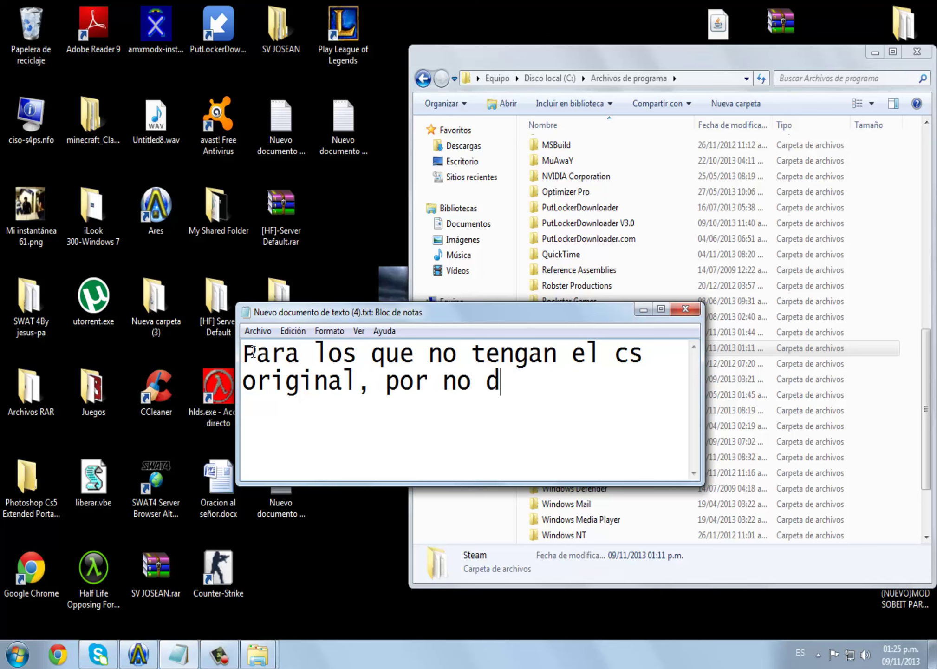
text(ecir idlanes)
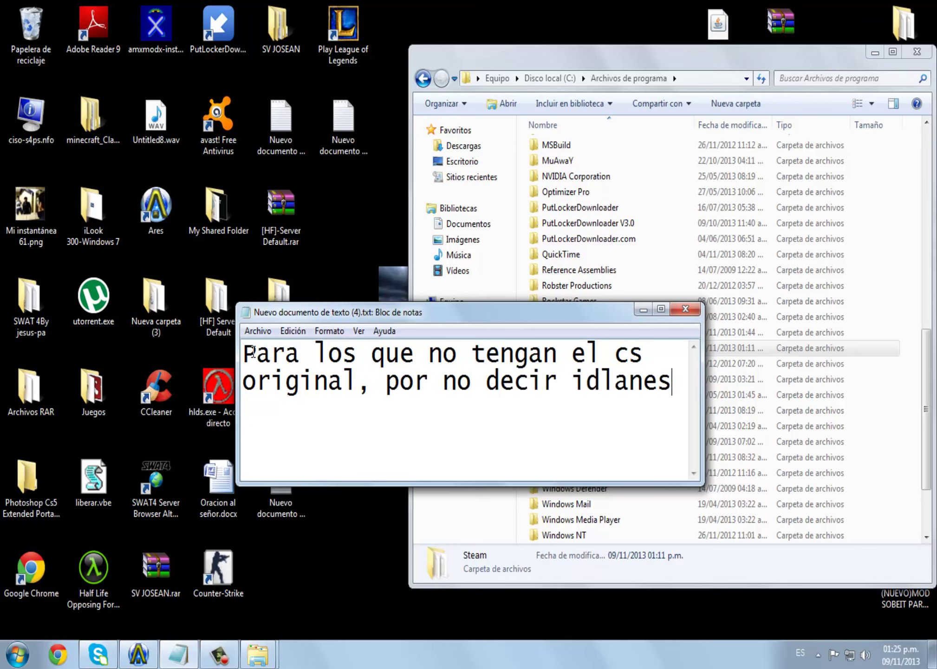
Continue the note on a new line with "porque no me gusta".
key(Return)
text(porque no me)
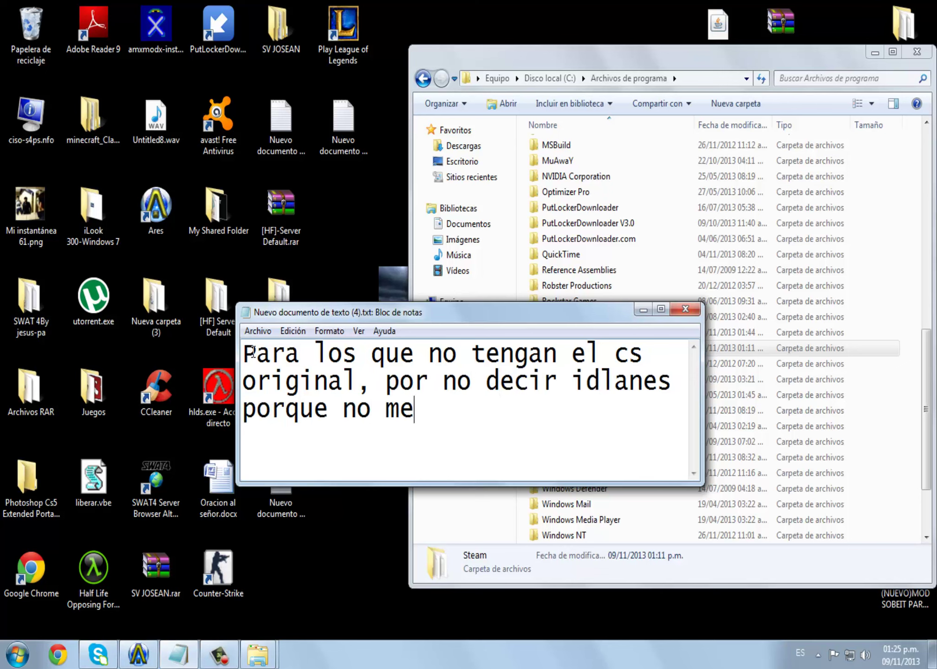
text( gusta)
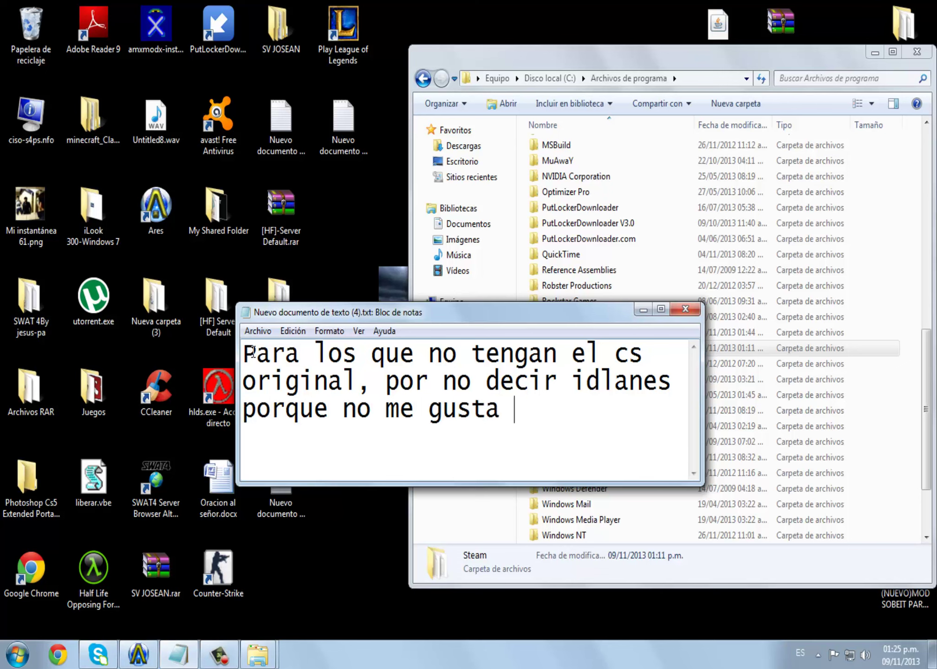
text( D:)
key(BackSpace)
key(BackSpace)
Replace the note's whole text with "abren la carpeta counter strike".
drag(508, 427, 178, 357)
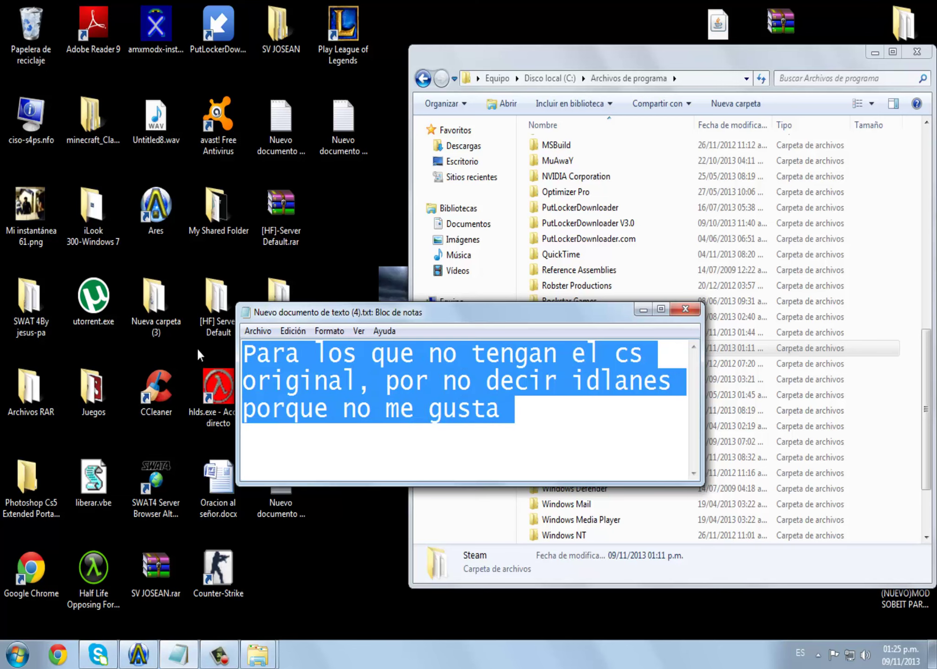
key(BackSpace)
text(a)
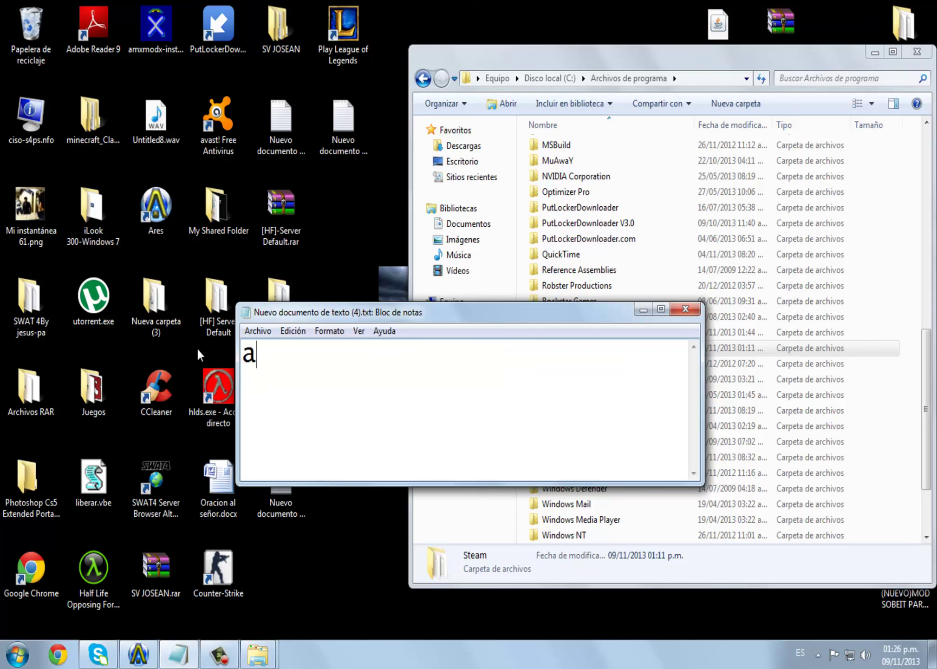
text(bren la carp)
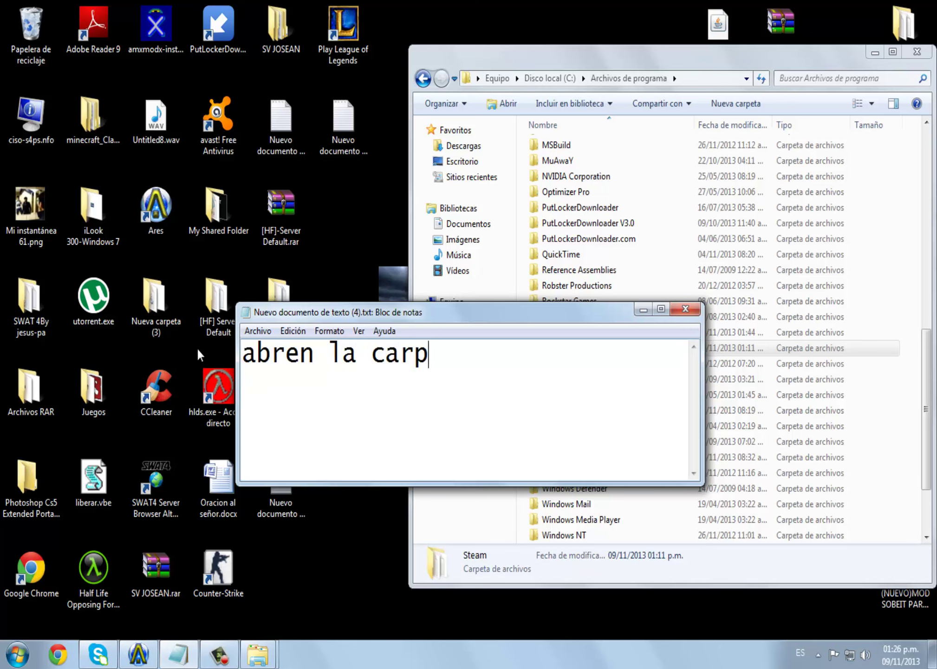
text(eta c)
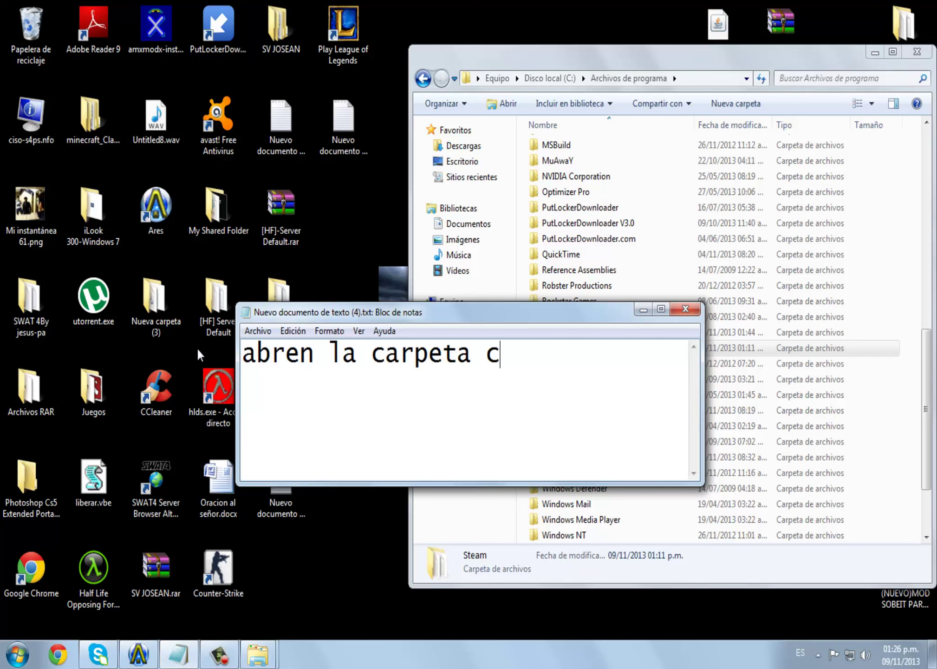
text(ounter strike)
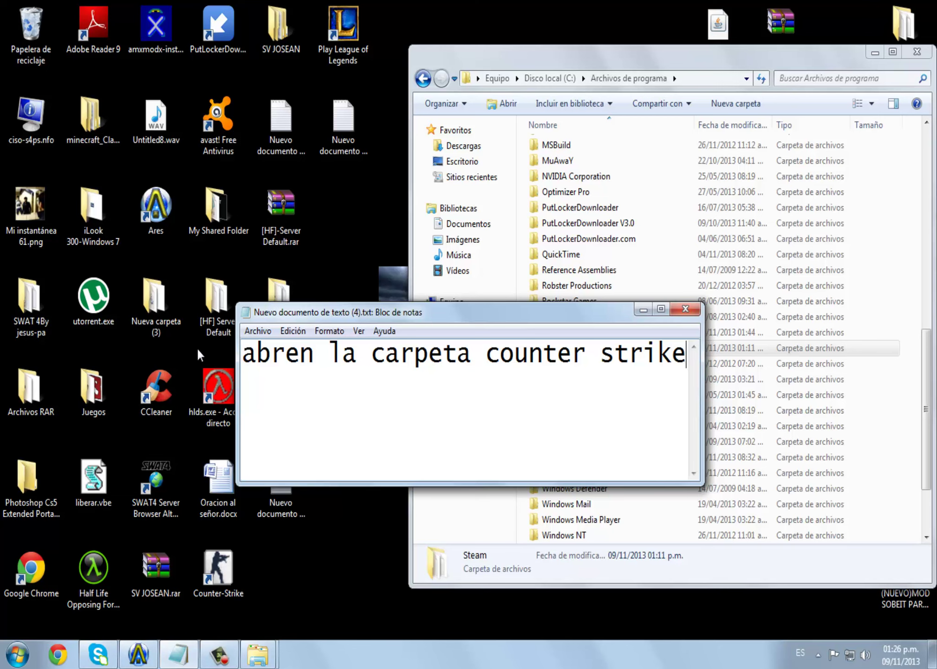
Clear the note and write "luego abren la de cstrike" in it.
key(BackSpace)
key(BackSpace)
key(BackSpace)
key(BackSpace)
key(BackSpace)
key(BackSpace)
key(BackSpace)
key(BackSpace)
key(BackSpace)
key(BackSpace)
key(BackSpace)
key(BackSpace)
key(BackSpace)
key(BackSpace)
key(BackSpace)
key(BackSpace)
key(BackSpace)
key(BackSpace)
key(BackSpace)
key(BackSpace)
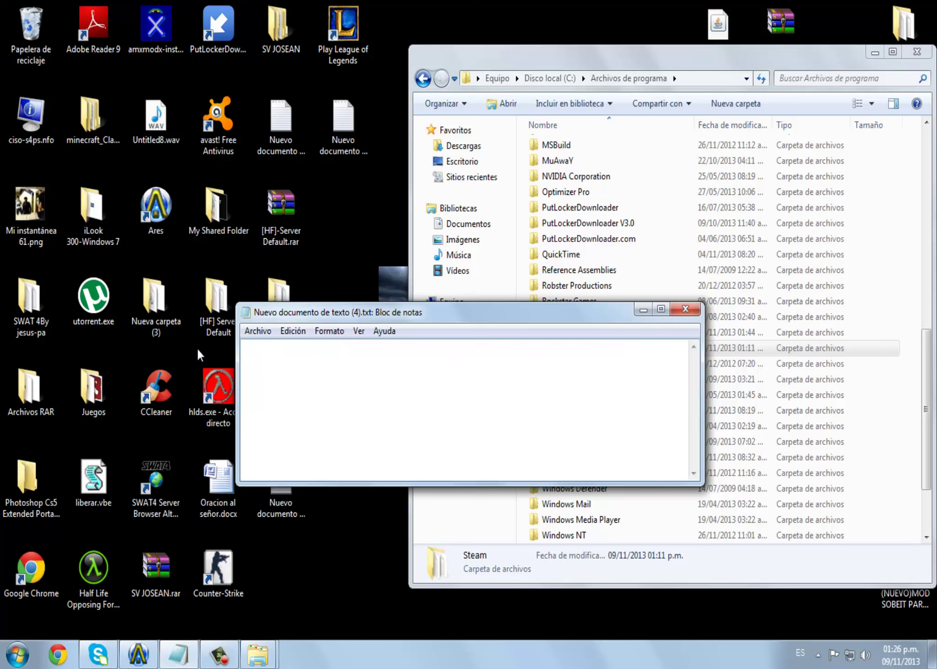
text(luego )
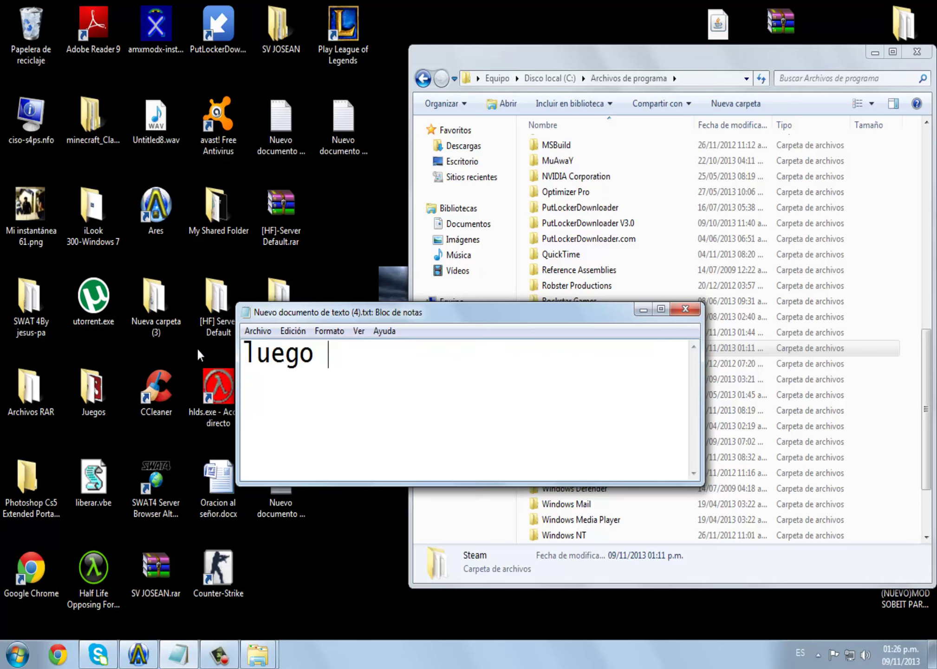
text(abren la de cs)
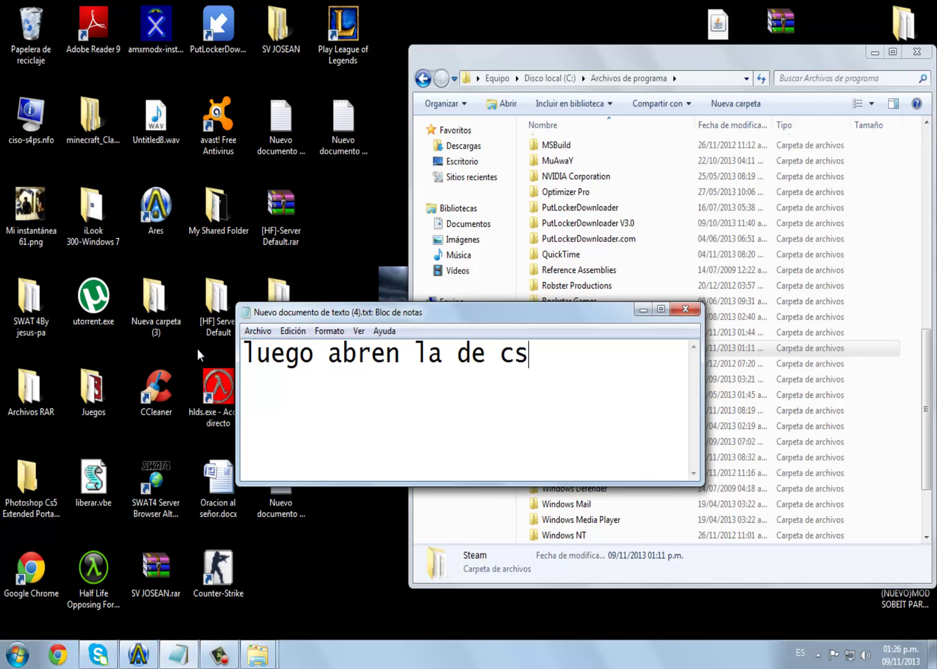
text(trike)
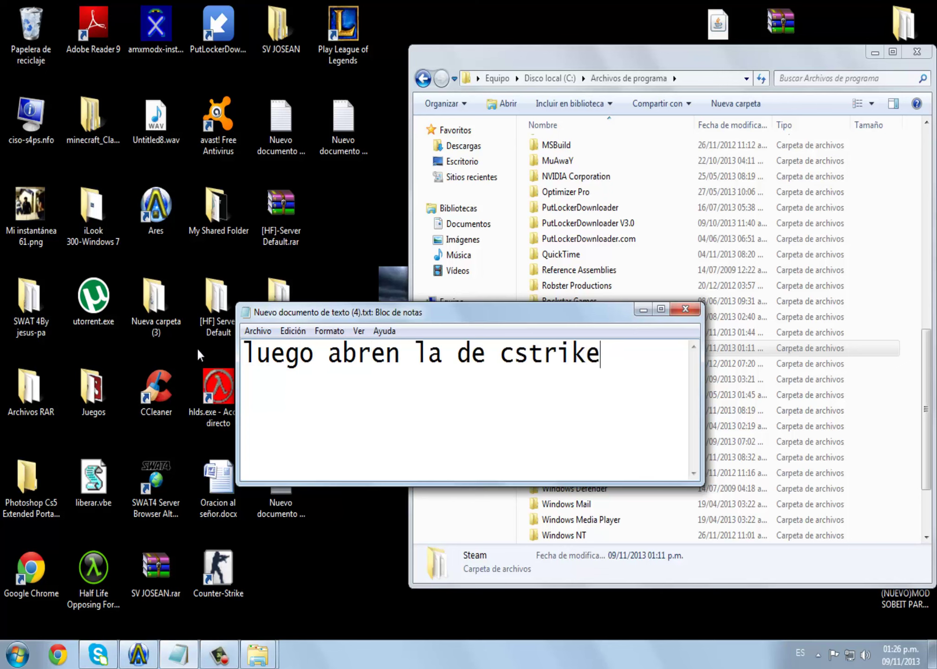
Continue the note's sentence with "y lo copian donde tengan el otro cstrike y platform".
text( y lo copia)
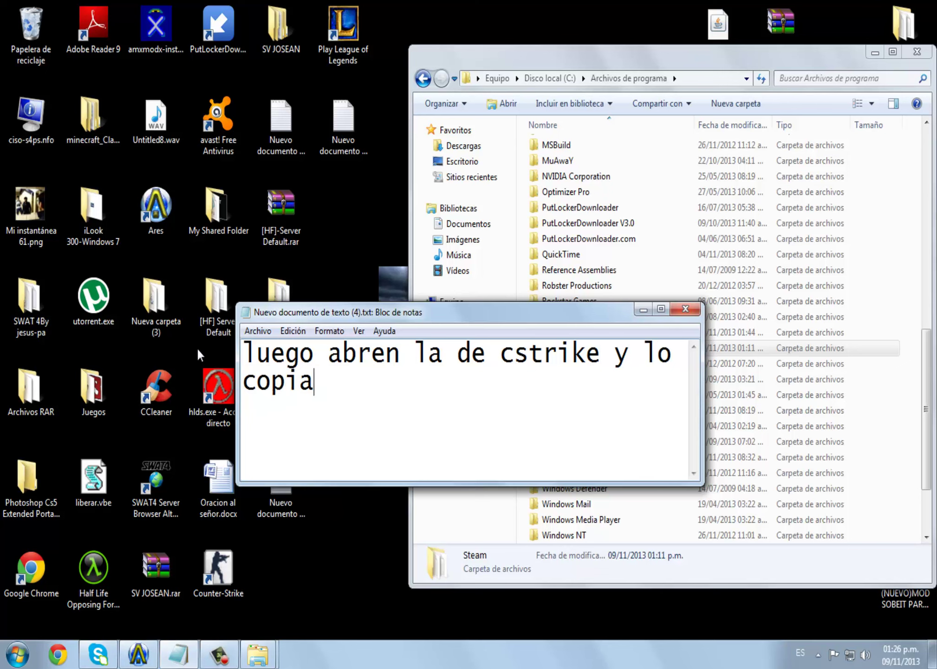
text(n donde tengan )
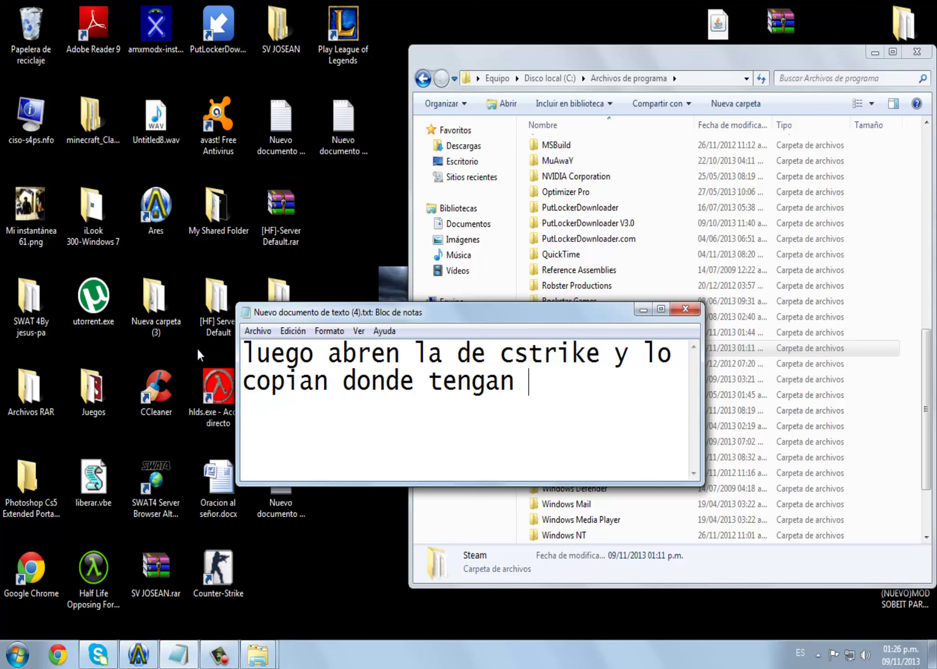
text(el otro )
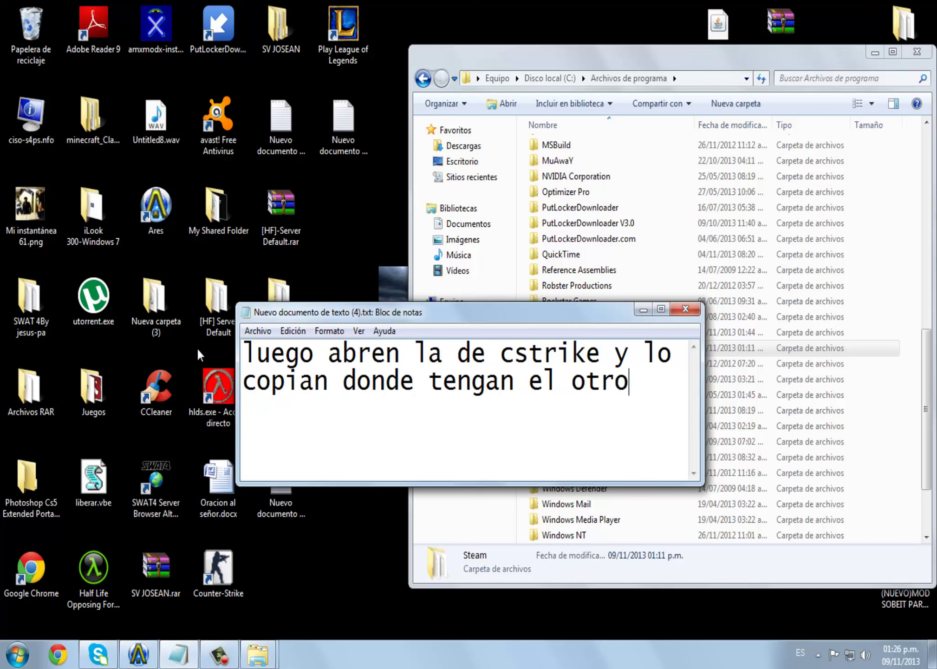
text(cstri)
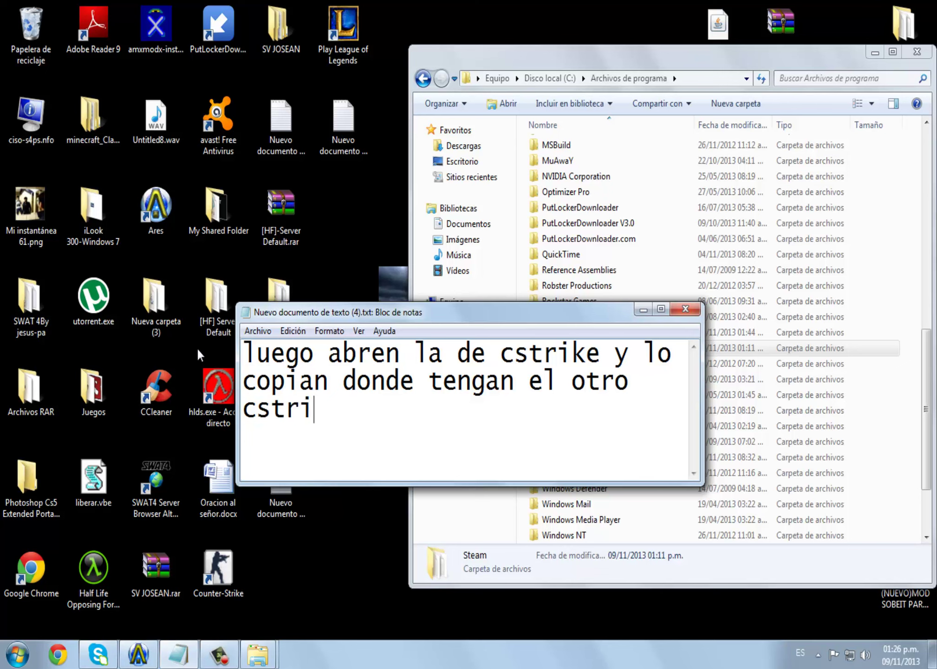
text(ke y plat)
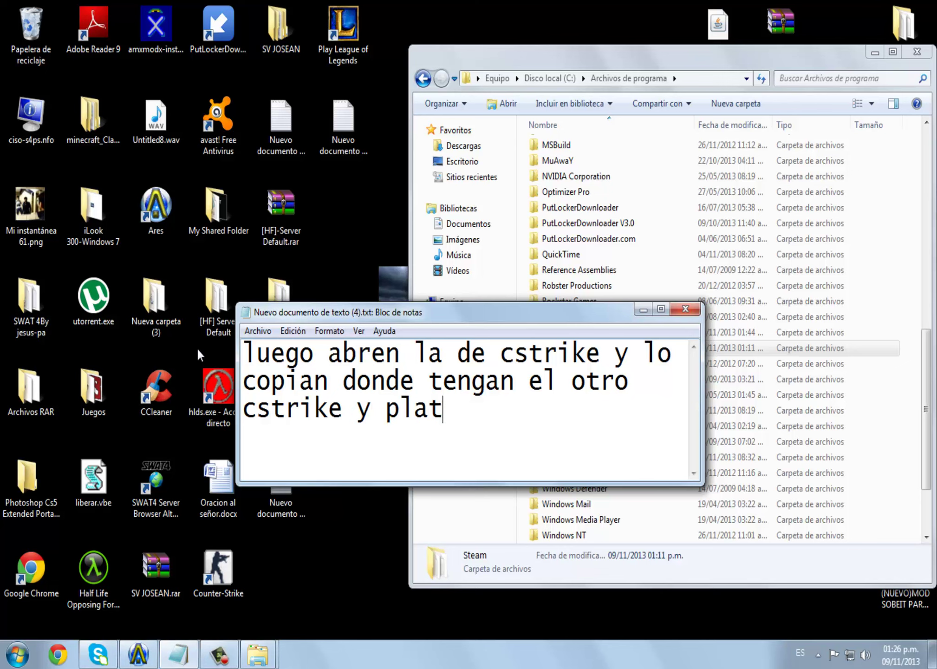
text(form)
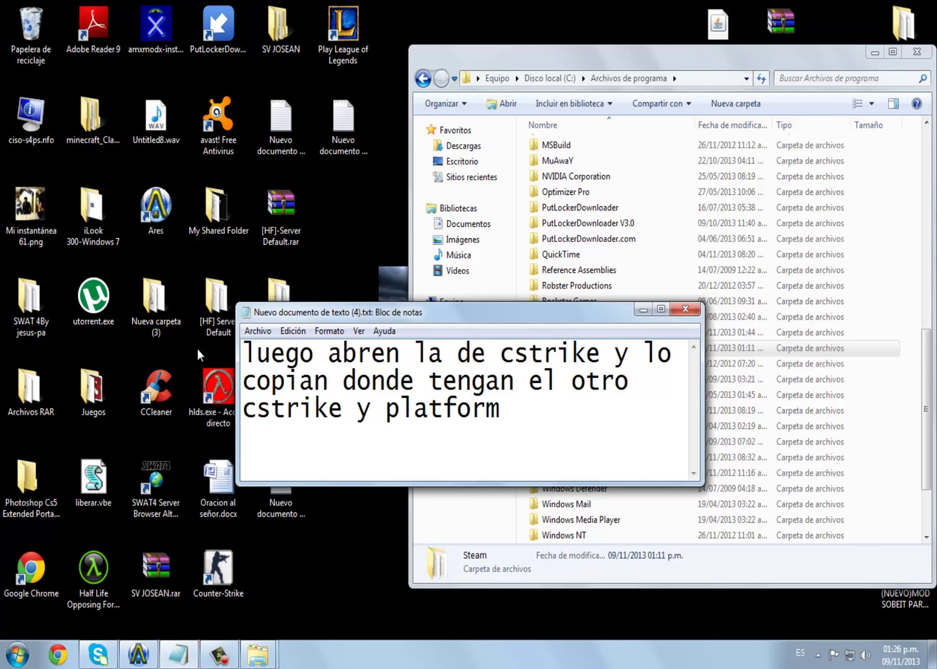
Replace the note's whole text with "en el caso de steam es un poco mas largo el procedimiento".
key(BackSpace)
key(ctrl+a)
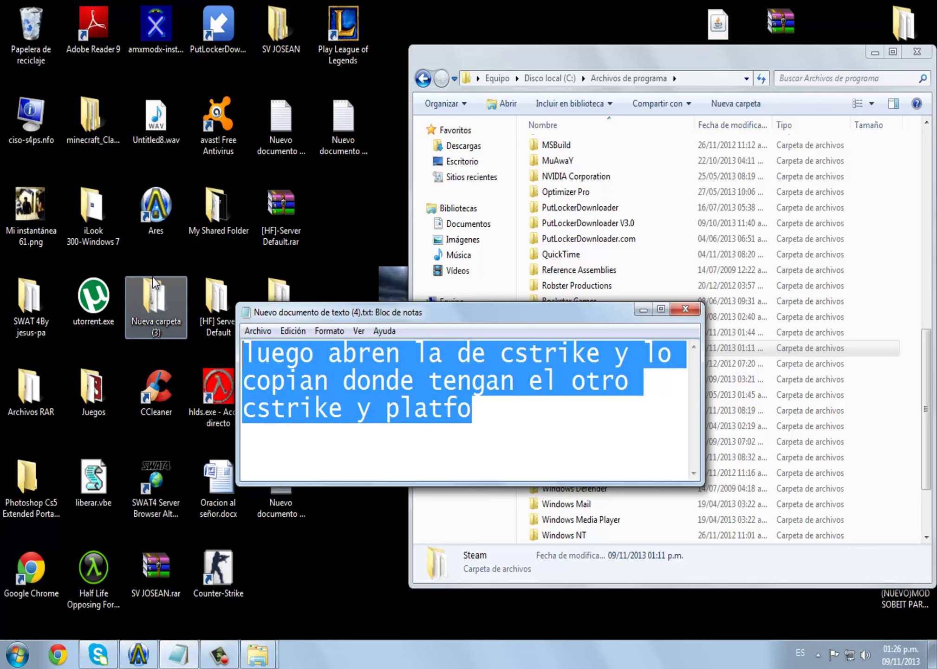
text(el)
key(BackSpace)
text(n)
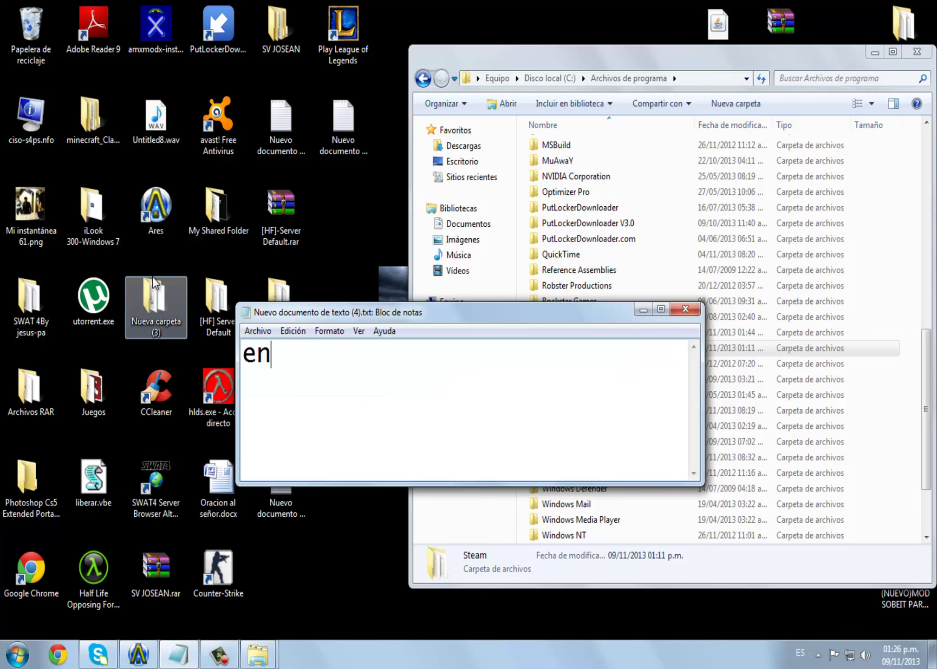
text( el caso de st)
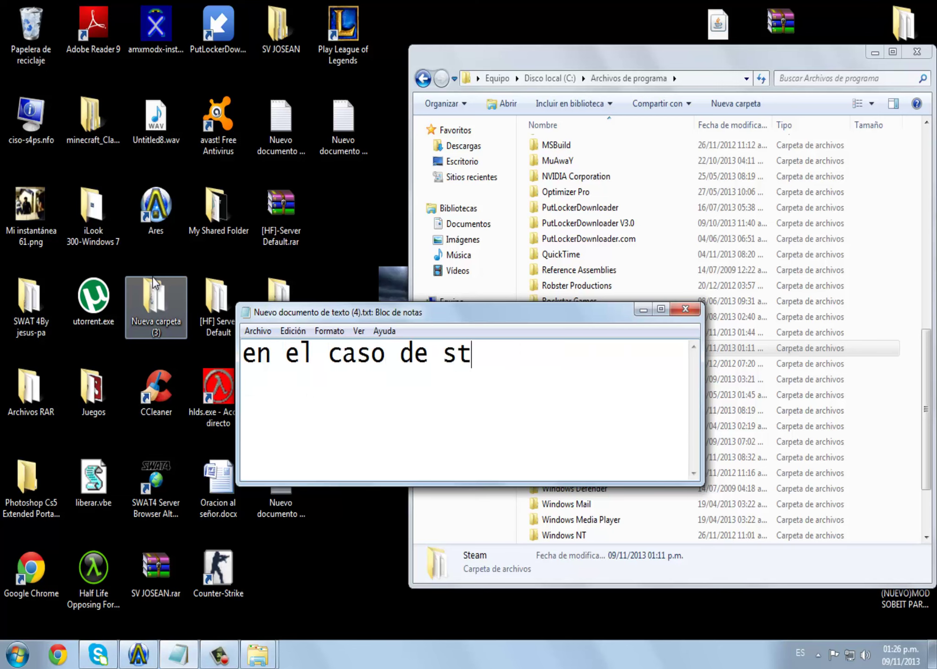
text(eam es un poco )
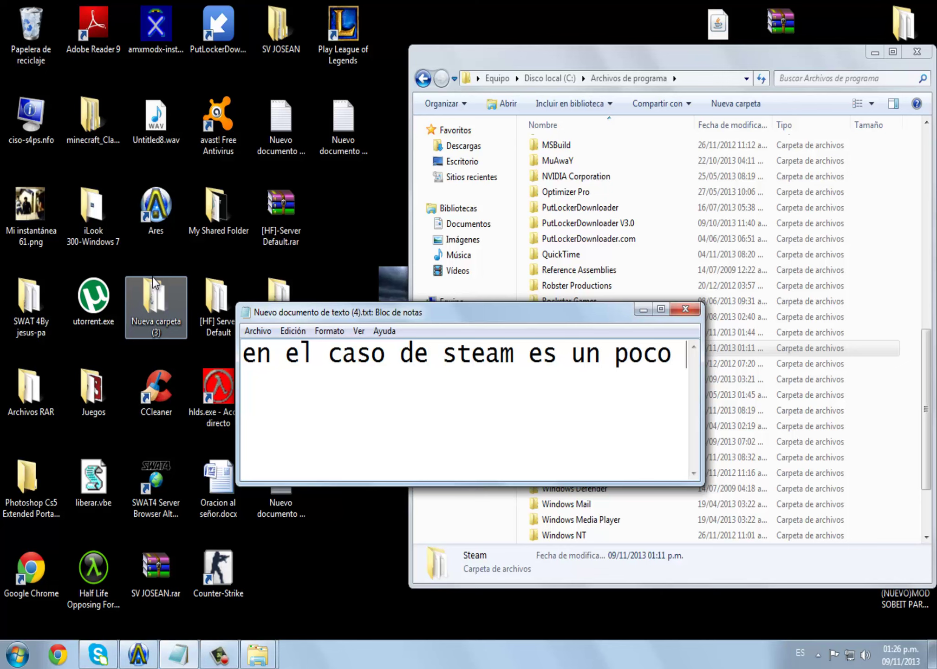
text(mas largo e)
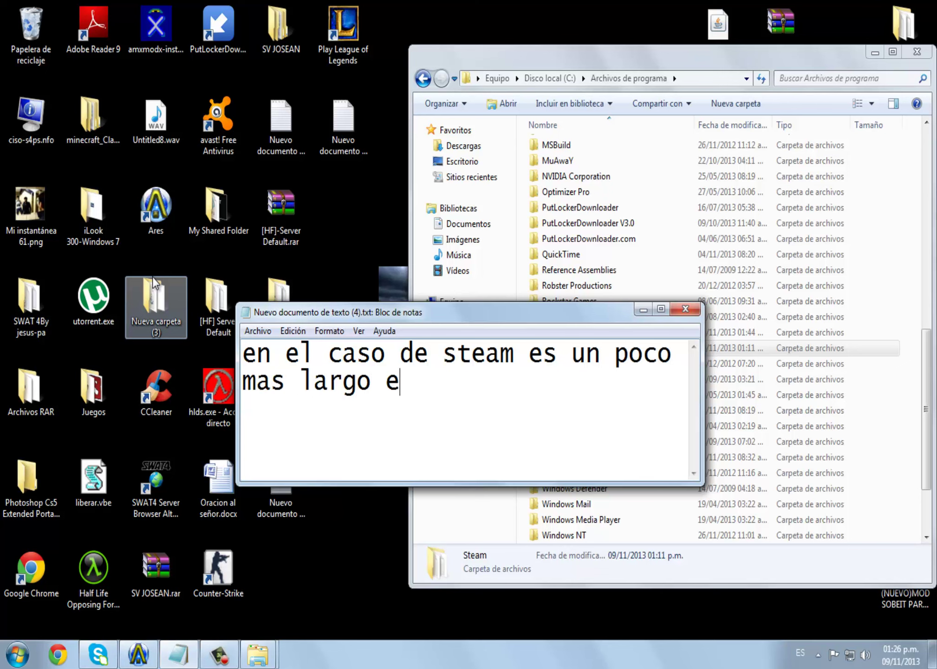
text(l procedic)
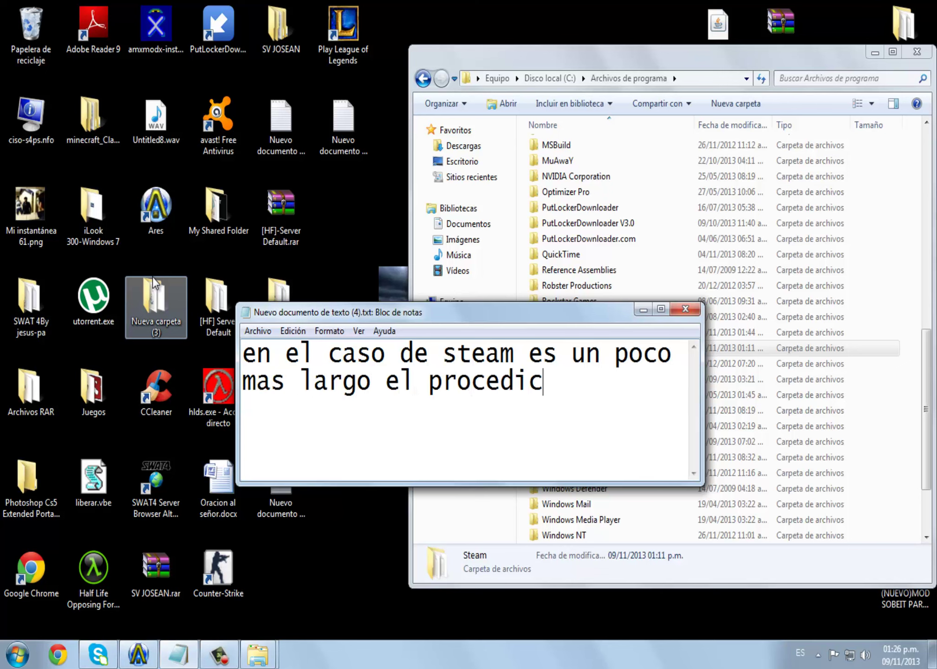
text(miento)
key(Return)
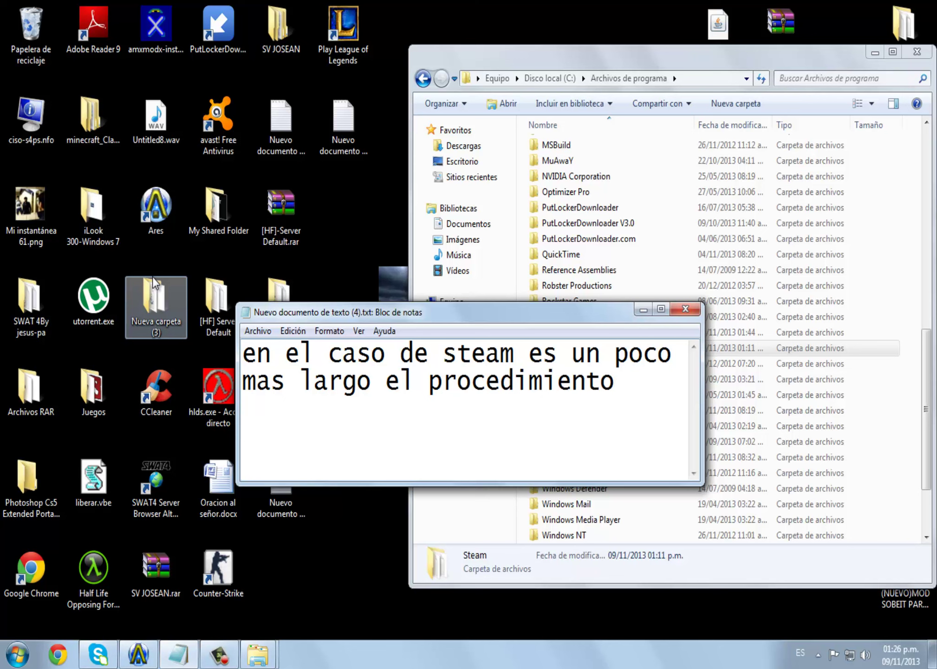
Clear the note and write "Bueno vamos a copiarlo...." in it.
key(ctrl+a)
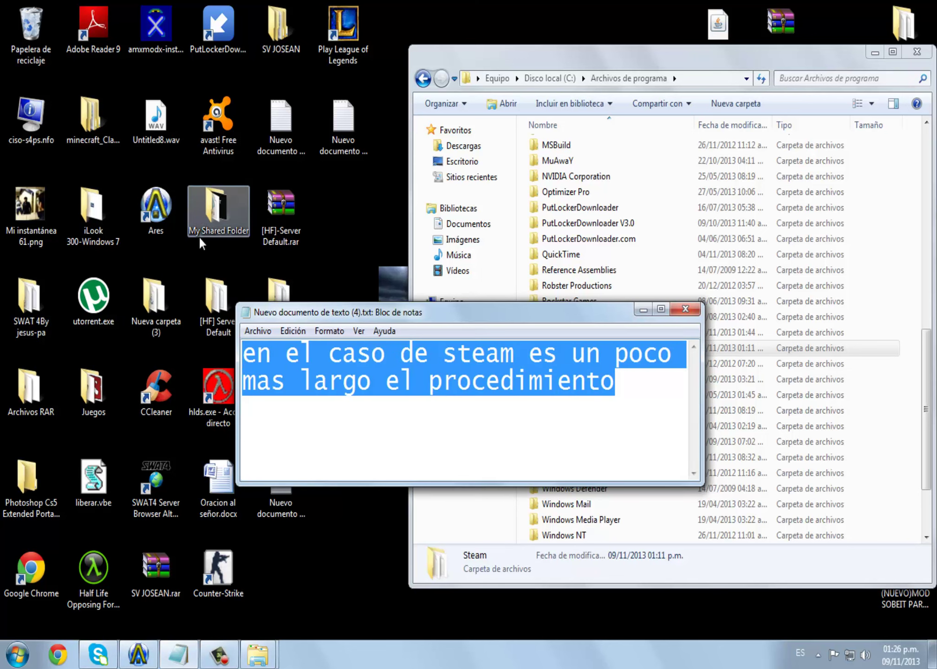
key(BackSpace)
text(Bueno)
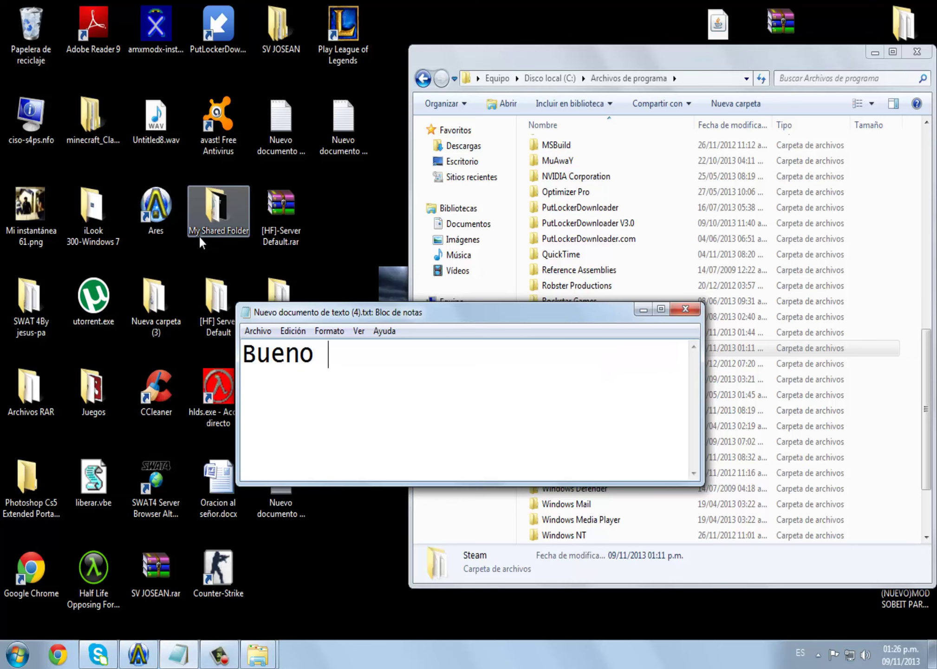
text(vamos a co)
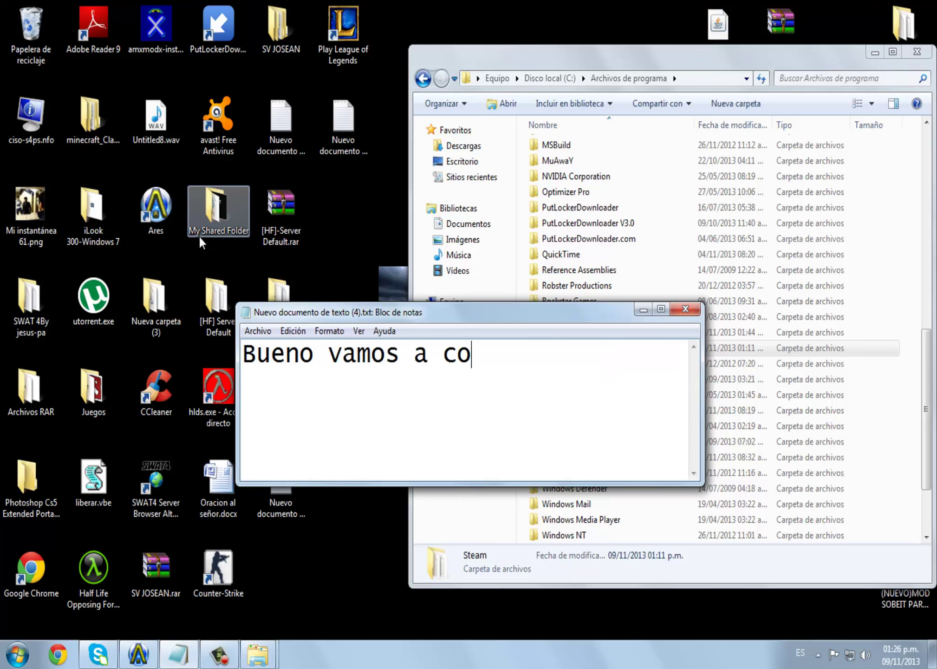
text(piarlo....)
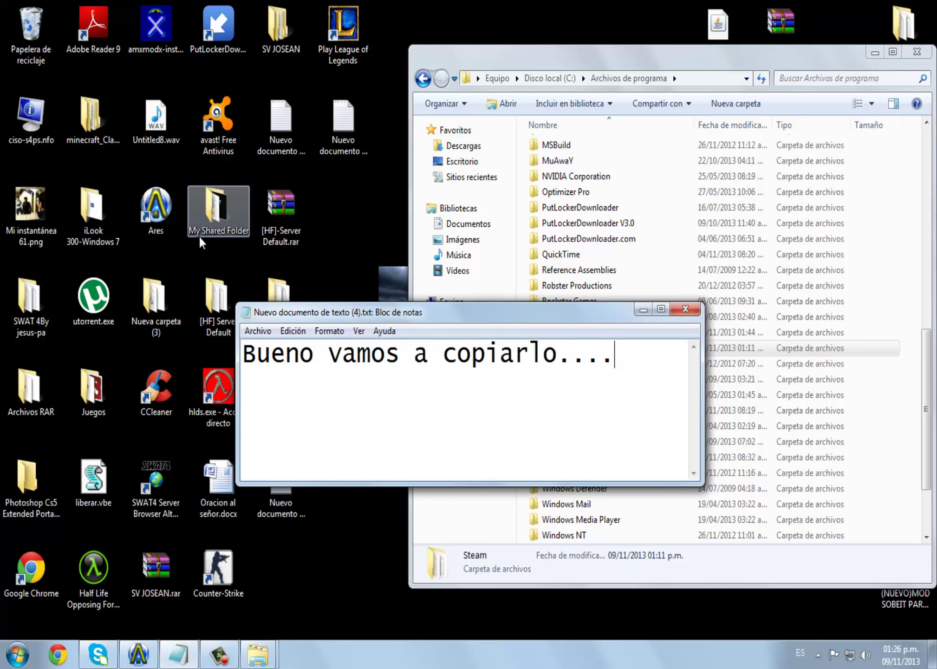
Replace the note's text with Primero "steam", then minimize the note and open the Steam folder in Archivos de programa.
drag(613, 389, 182, 300)
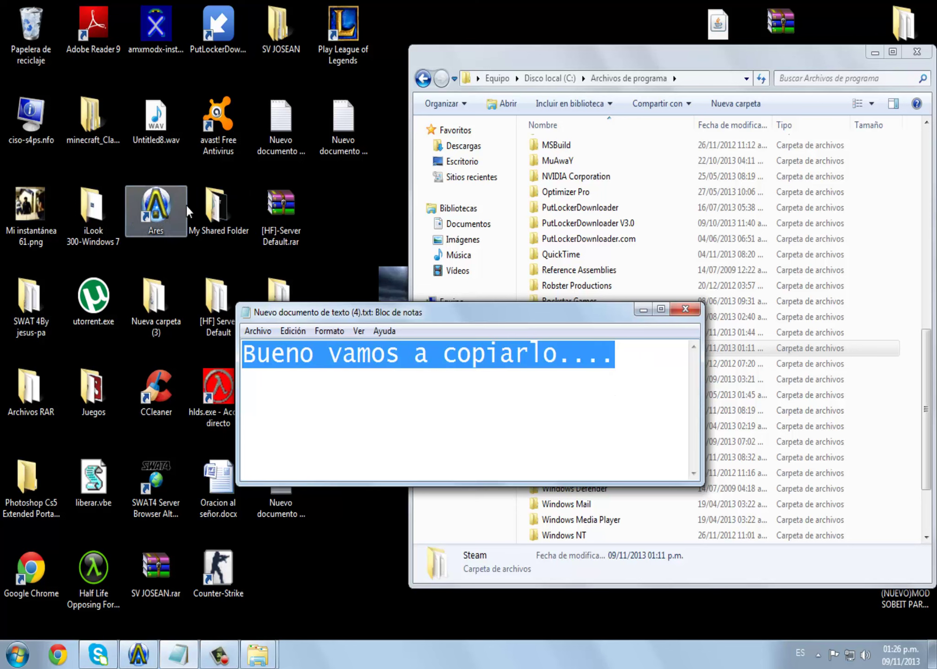
text(Primero )
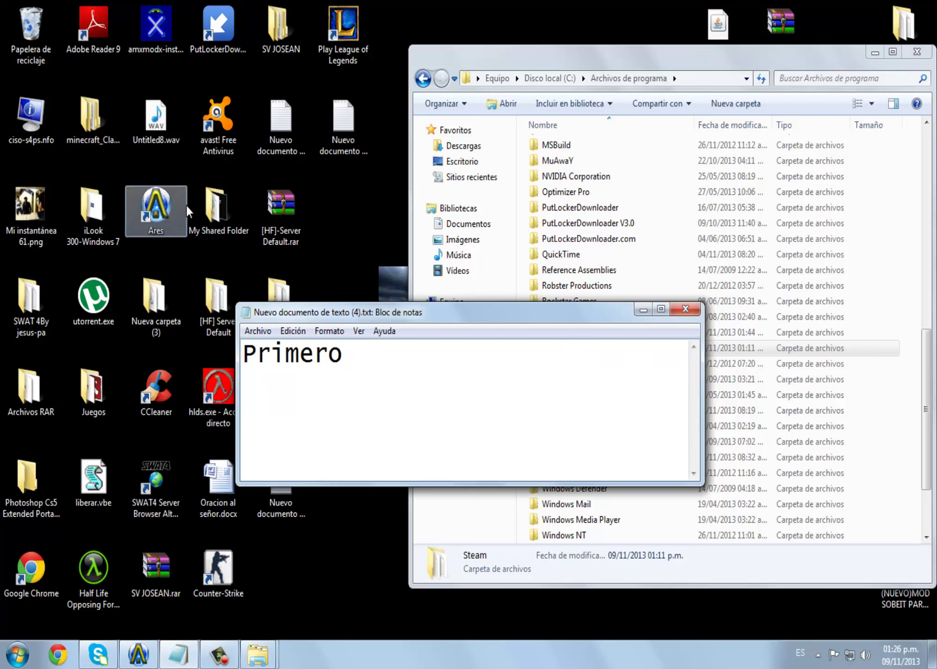
text("steam)
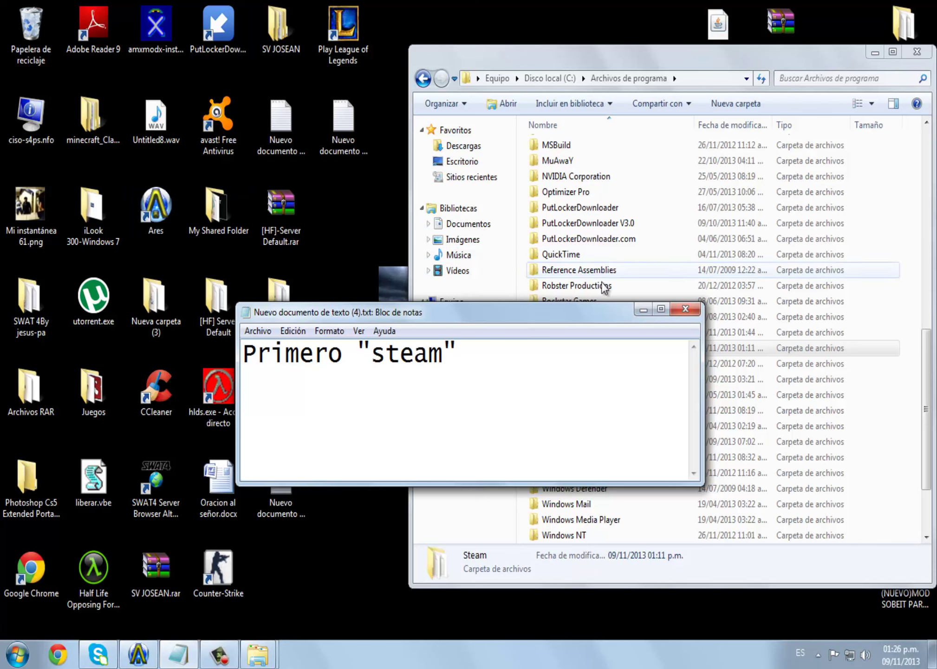
click(643, 310)
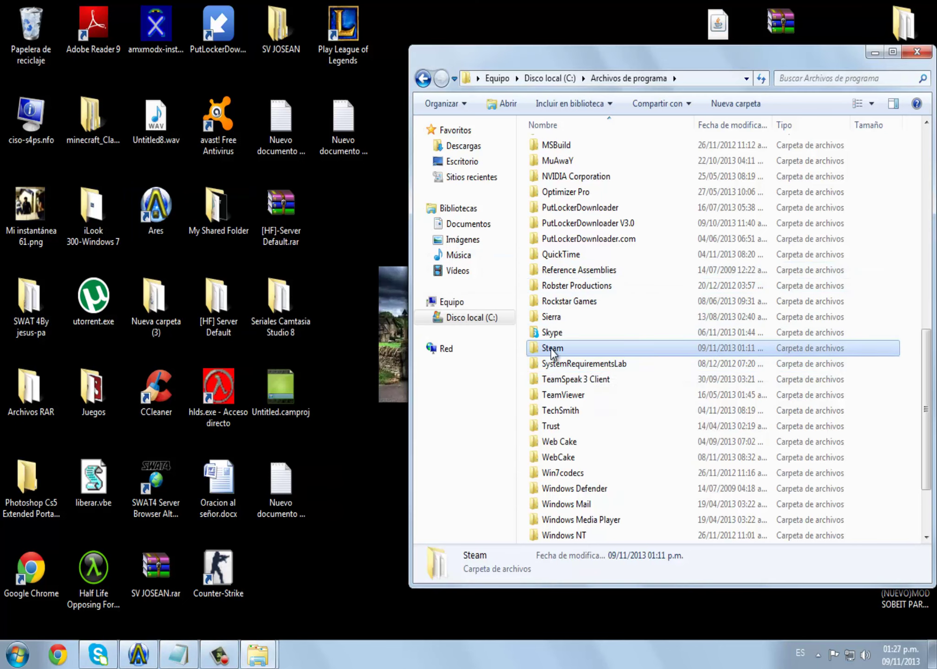
double_click(566, 347)
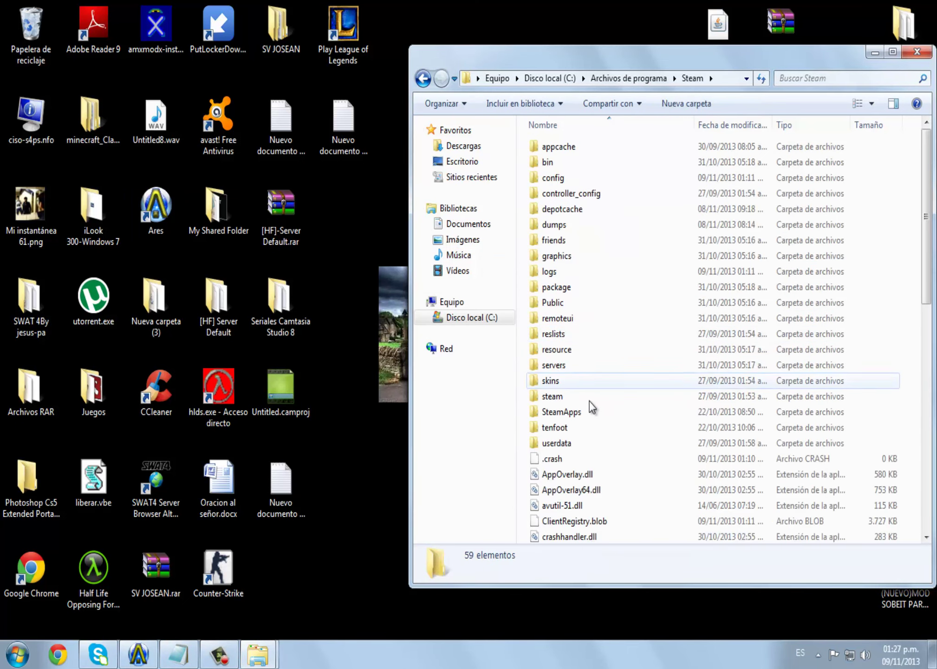
Add >"steam app" to the path in the note, then minimize it and open the SteamApps folder.
click(188, 659)
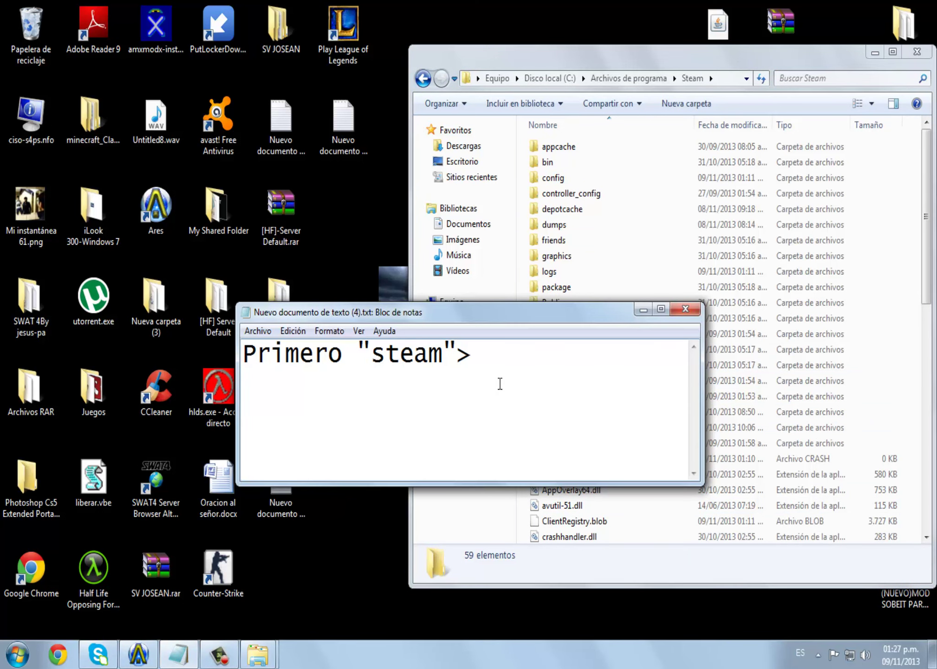
text(>"steam )
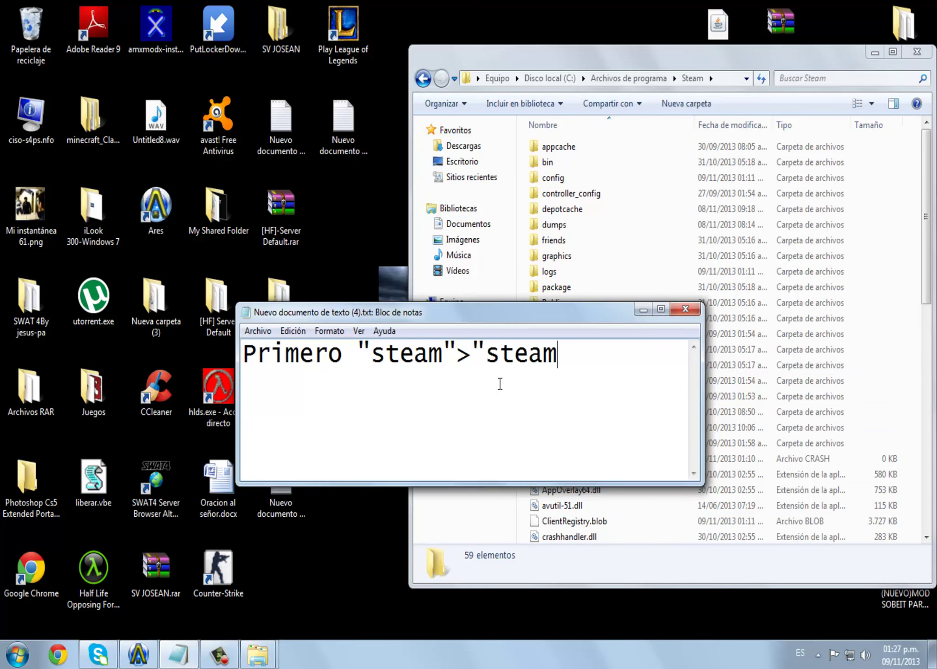
text(app")
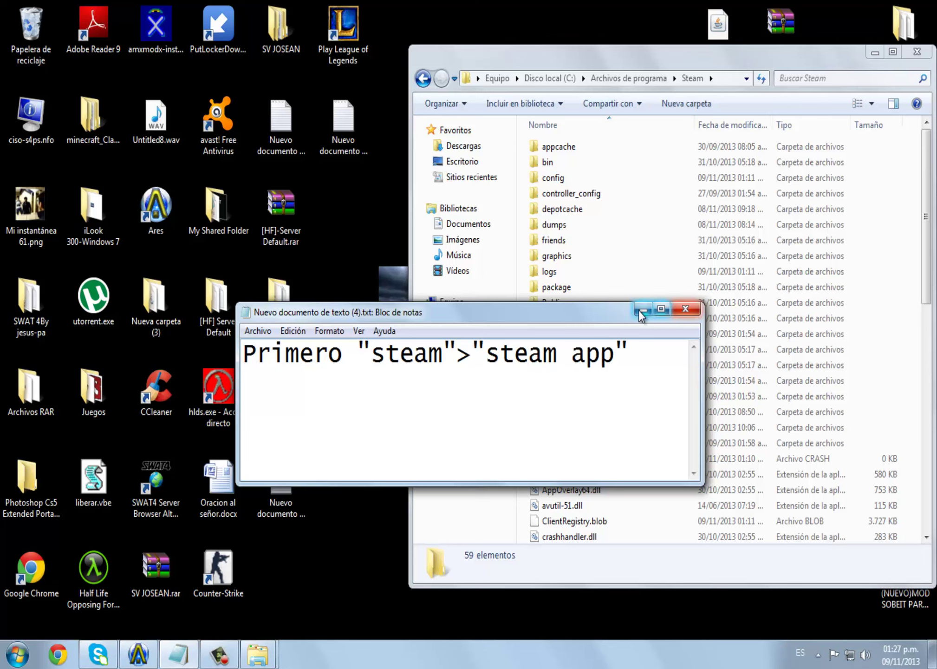
click(642, 310)
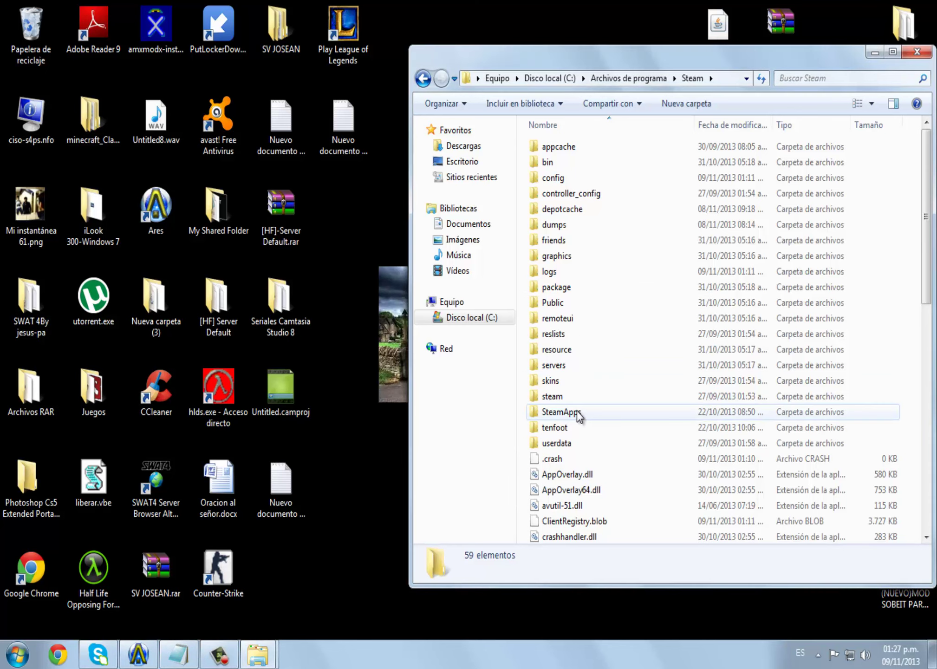
double_click(577, 410)
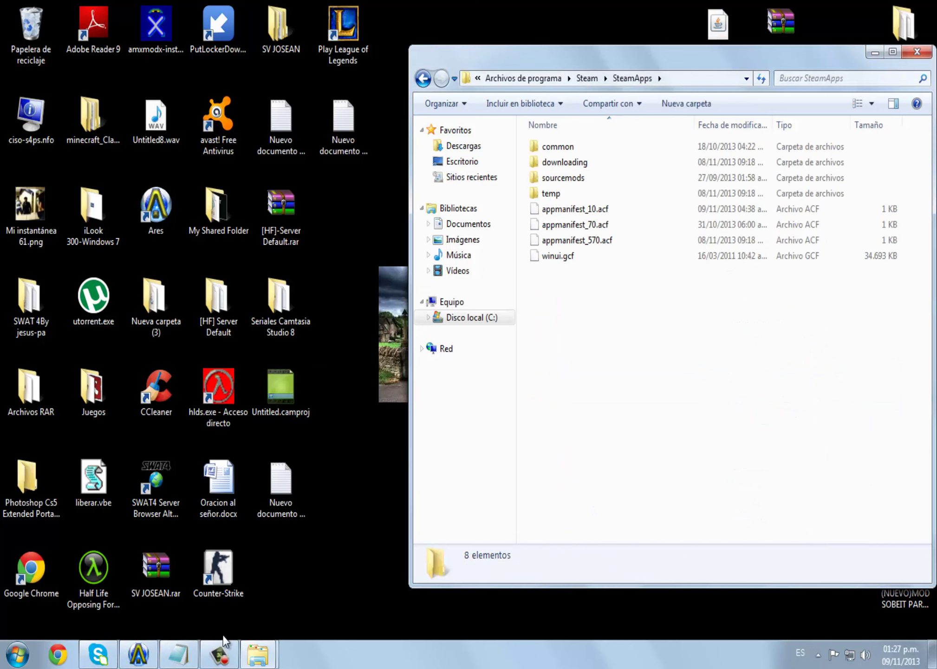
Extend the note's path with >"common", then minimize the note and open the common folder inside SteamApps.
click(178, 654)
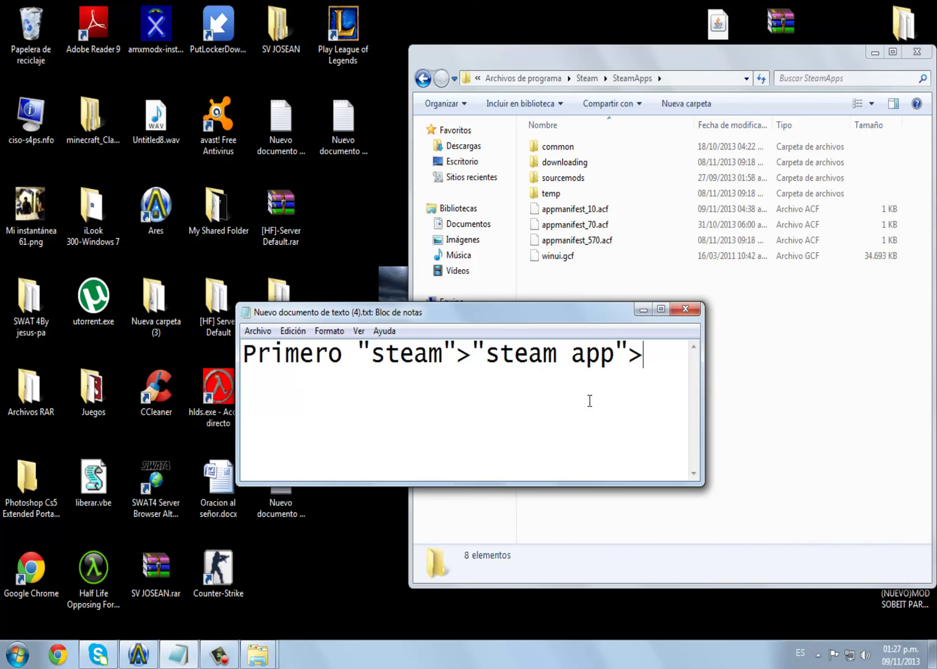
text(>"common)
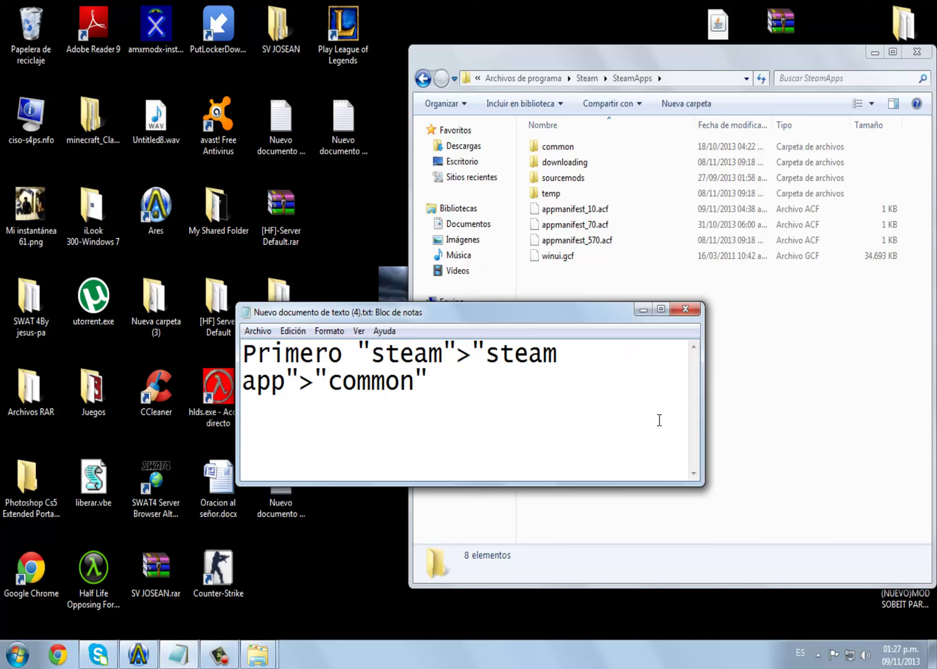
click(644, 310)
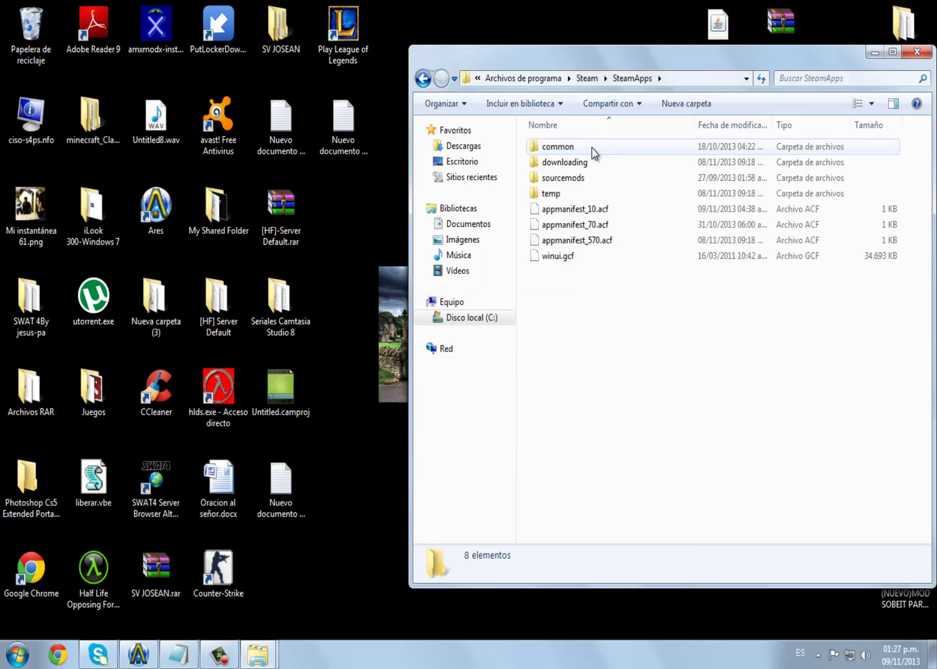
click(592, 147)
double_click(591, 146)
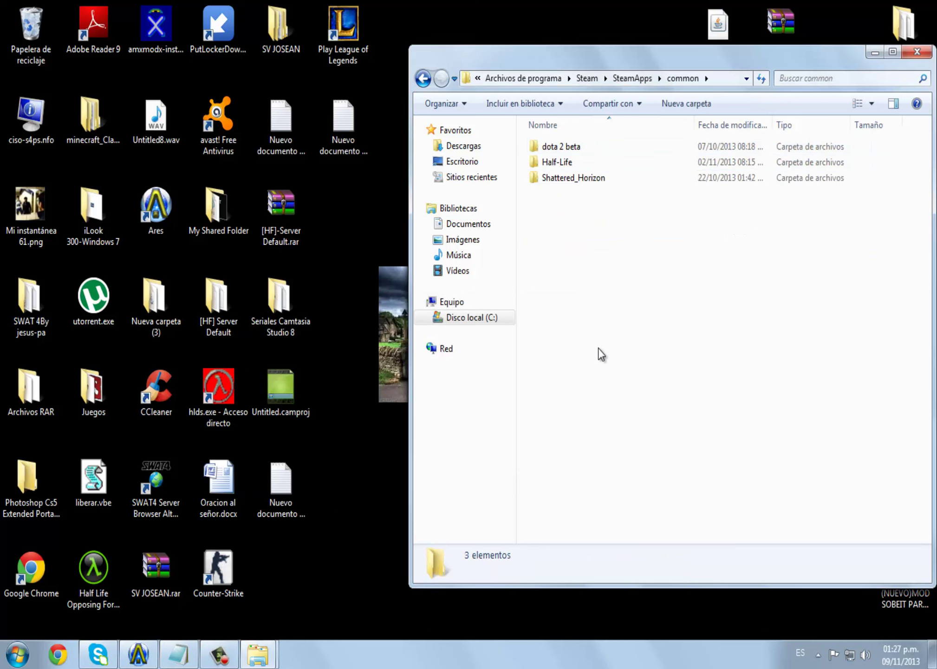
Append >"half life" to the note's path, then minimize the note and open the Half-Life folder.
click(178, 654)
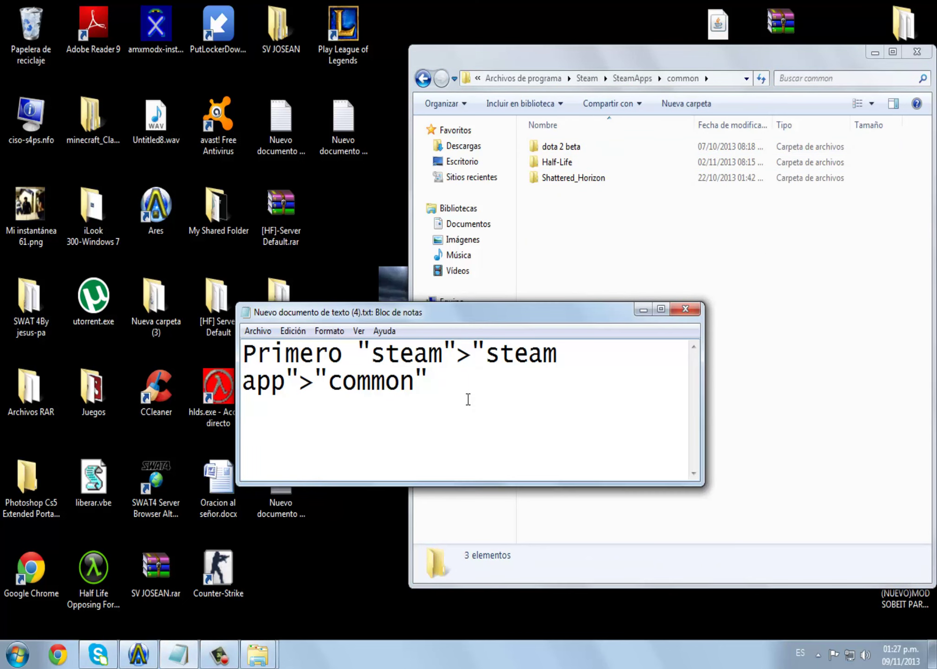
text("half life)
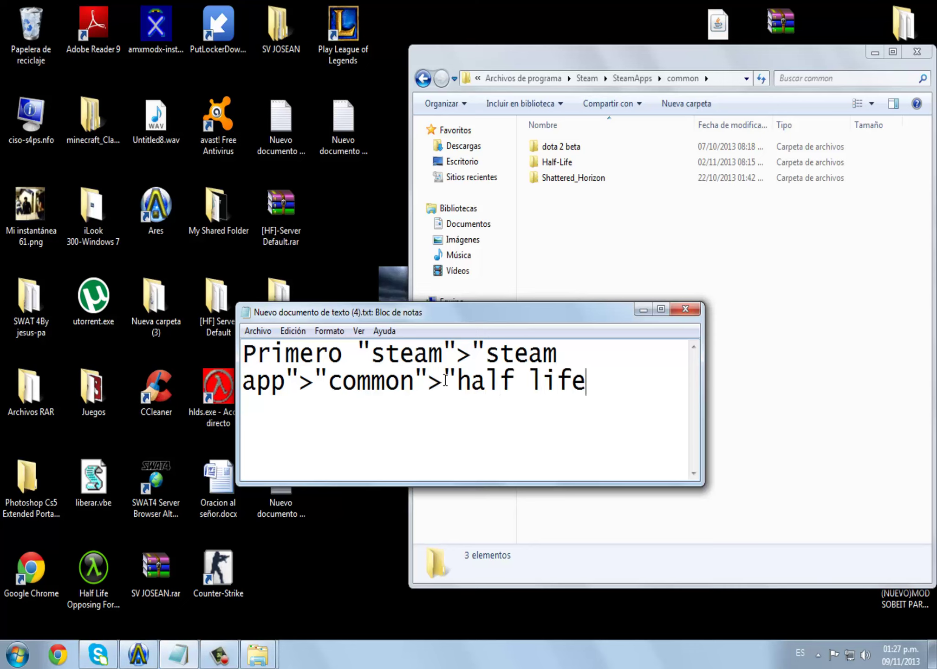
text(")
click(643, 310)
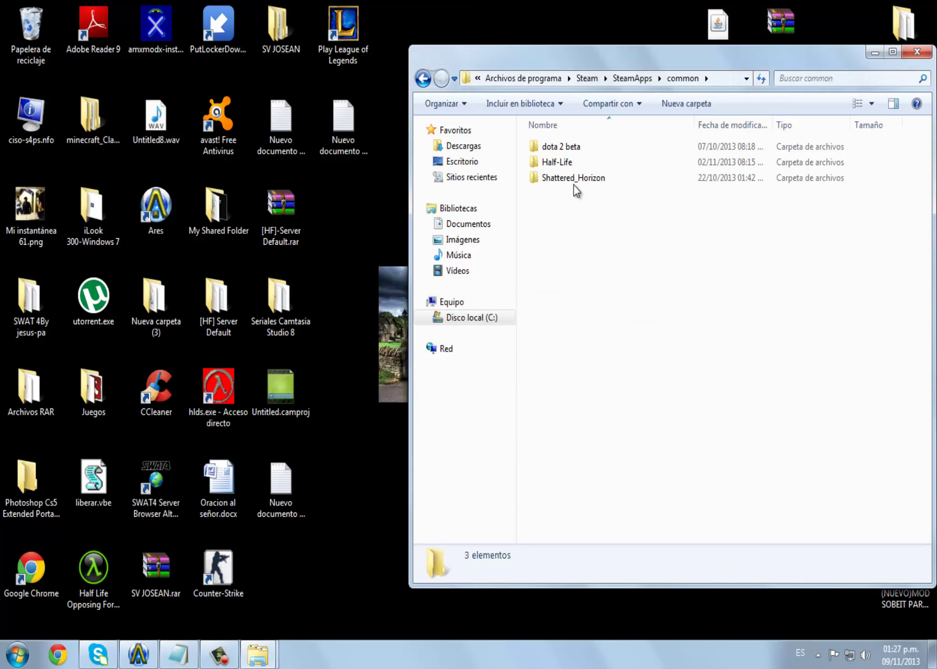
click(568, 166)
double_click(568, 166)
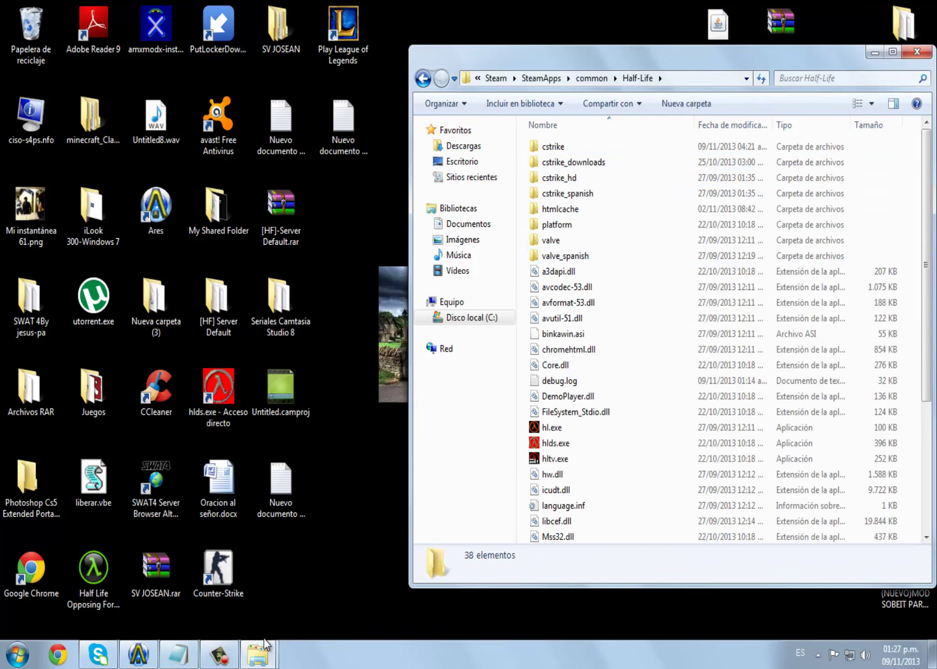
Reopen the note and append OJO, Aqui no se copia, entren a la siguiente carpeta de cstrike after the path.
mouse_move(253, 660)
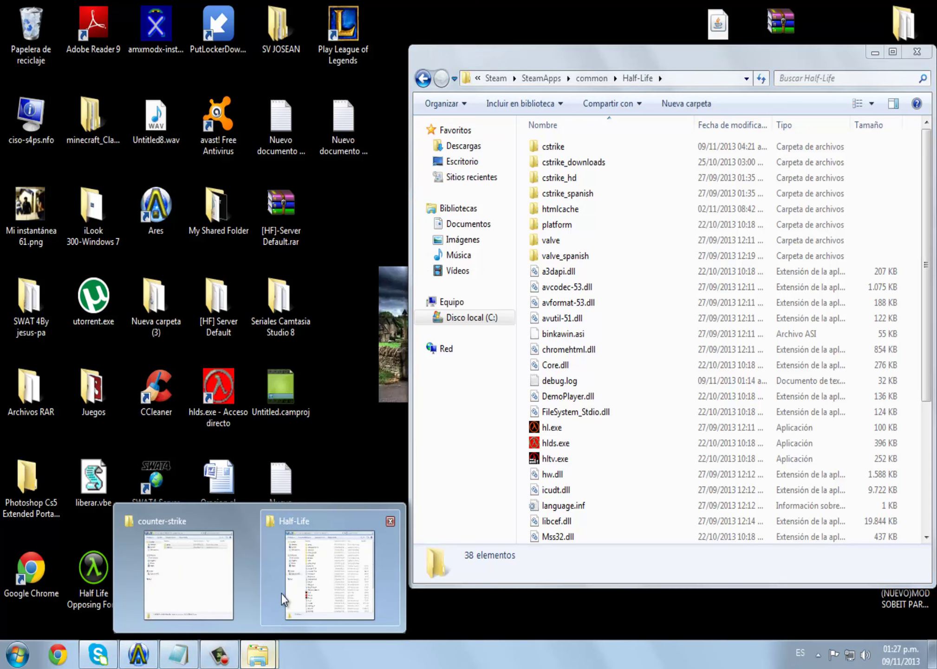
click(178, 654)
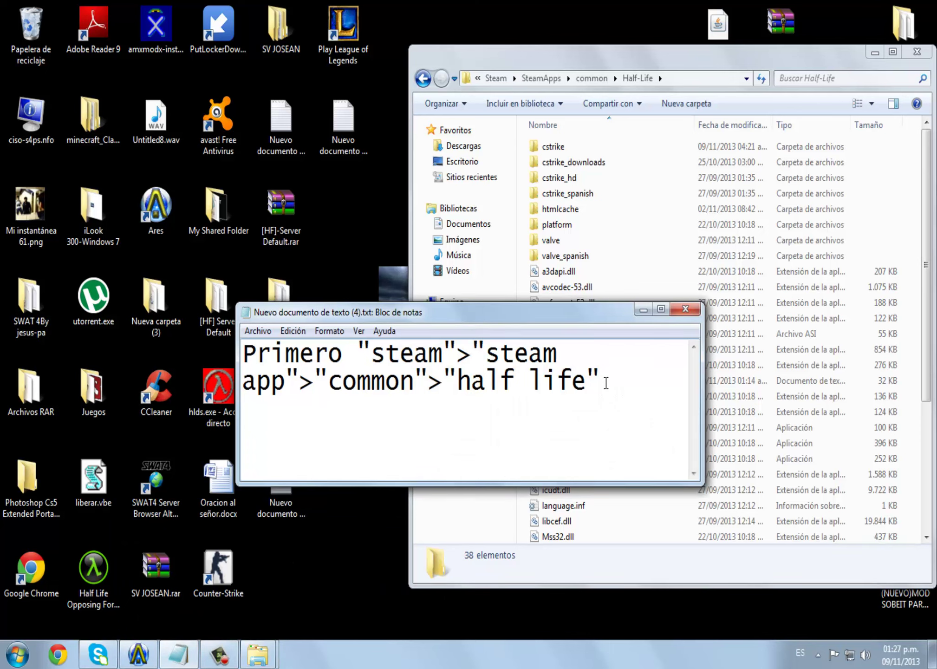
text(OJO, Aqui no se c)
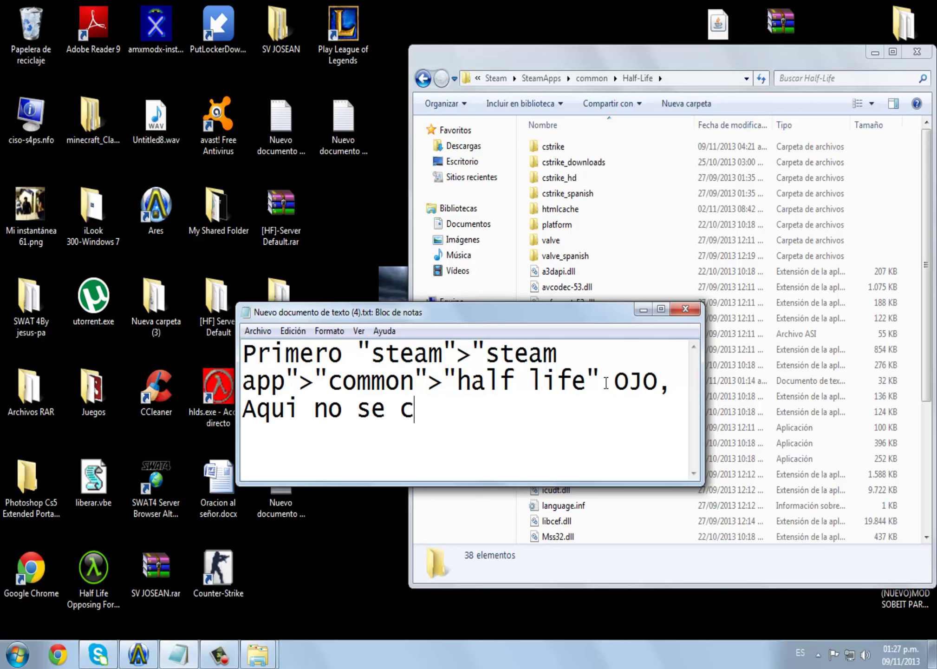
text(opia)
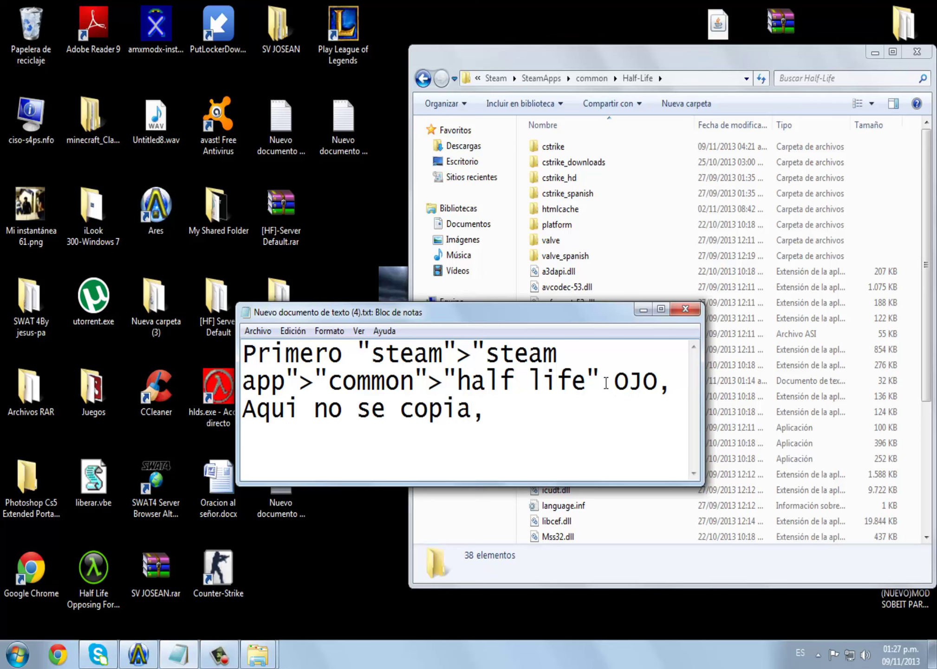
text(, entren a )
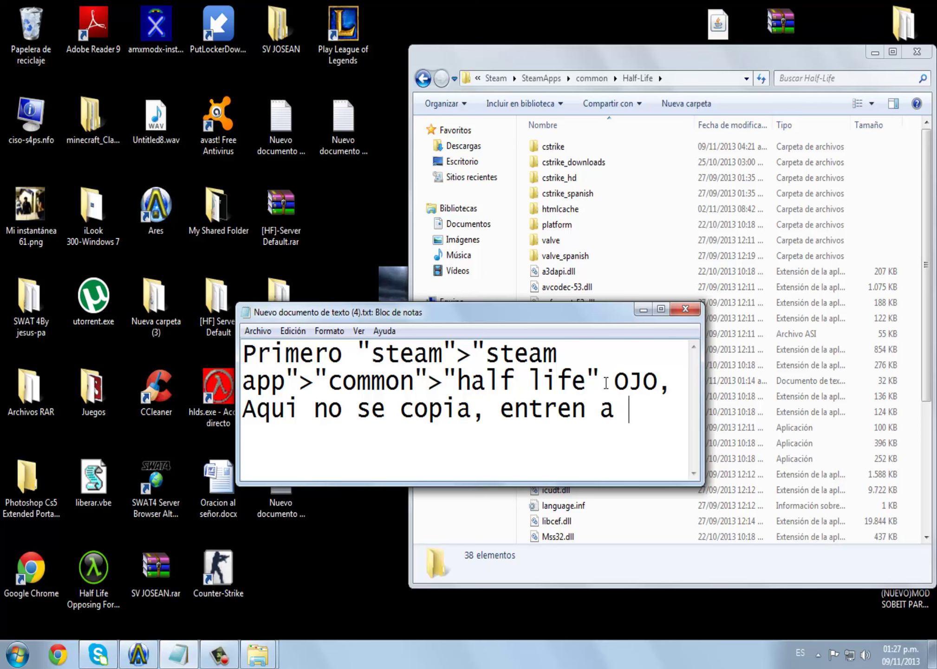
text(la siguiente ca)
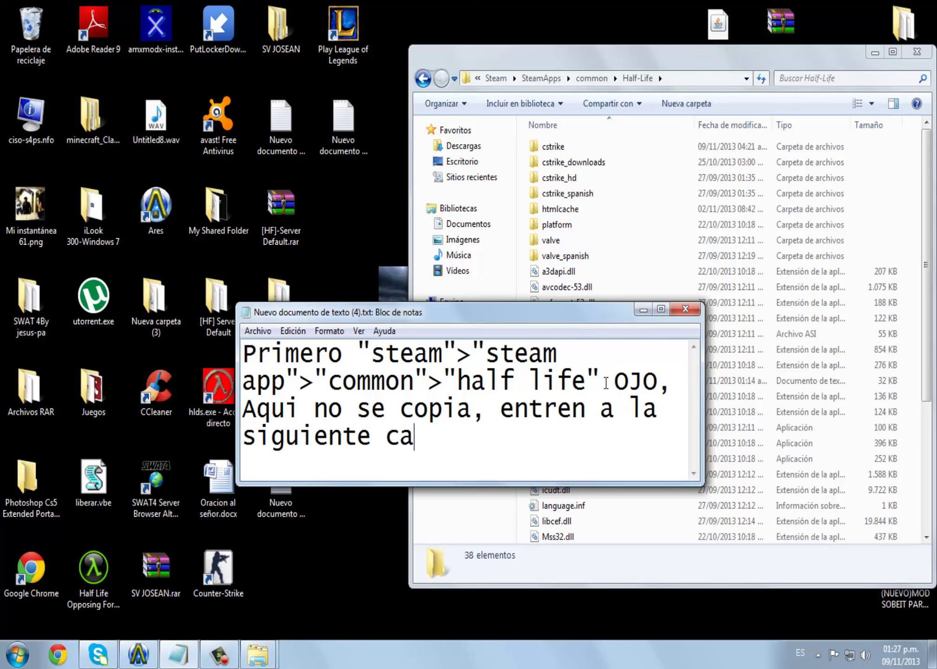
text(rpeta de cs)
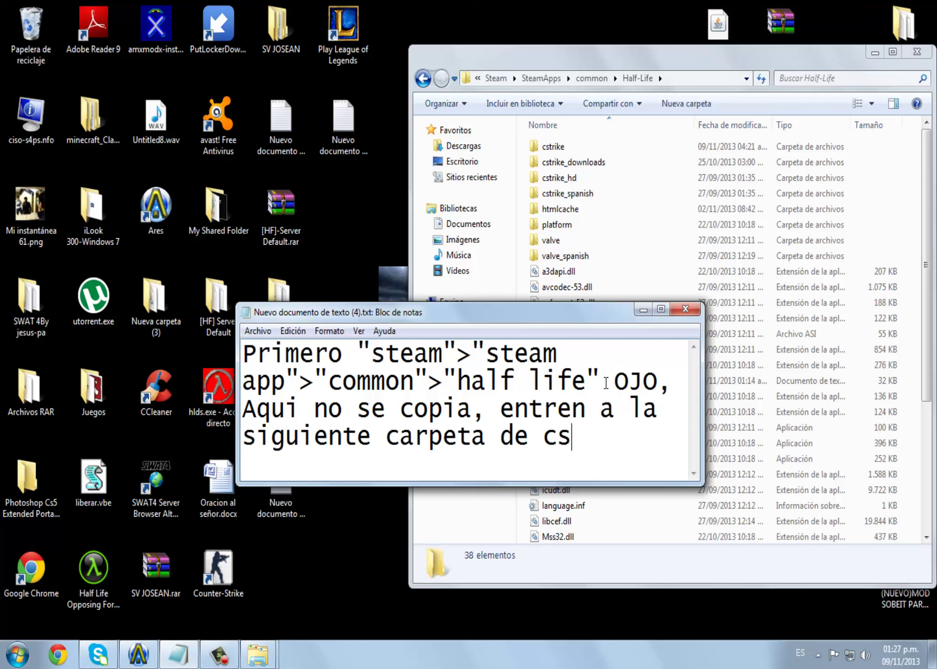
Finish the warning in the note with no lo copien aqui..
text(trike no a est)
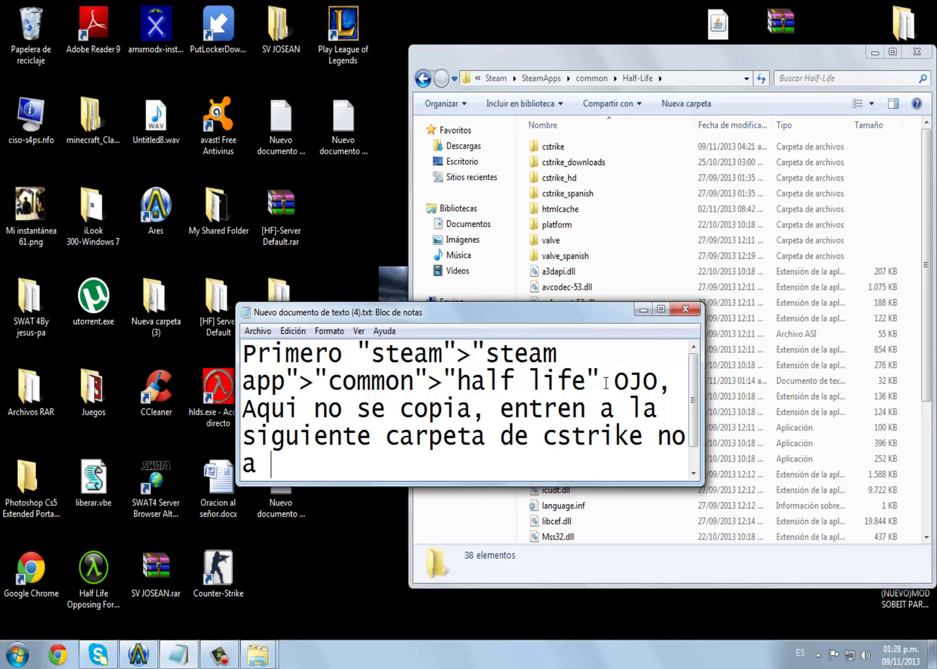
key(BackSpace)
key(BackSpace)
key(BackSpace)
key(BackSpace)
key(BackSpace)
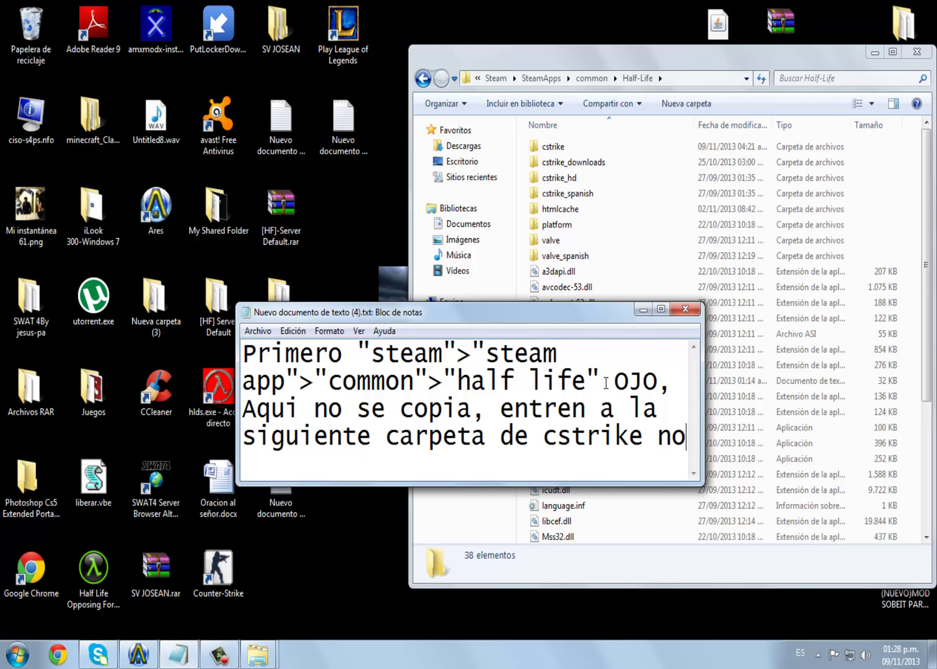
text(lo copie)
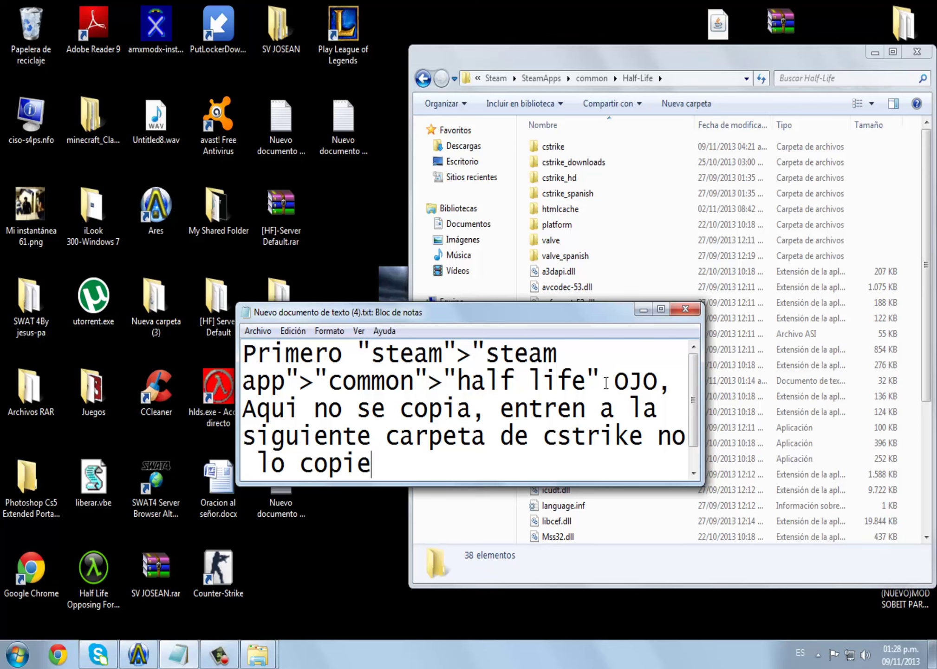
text(n aqui..)
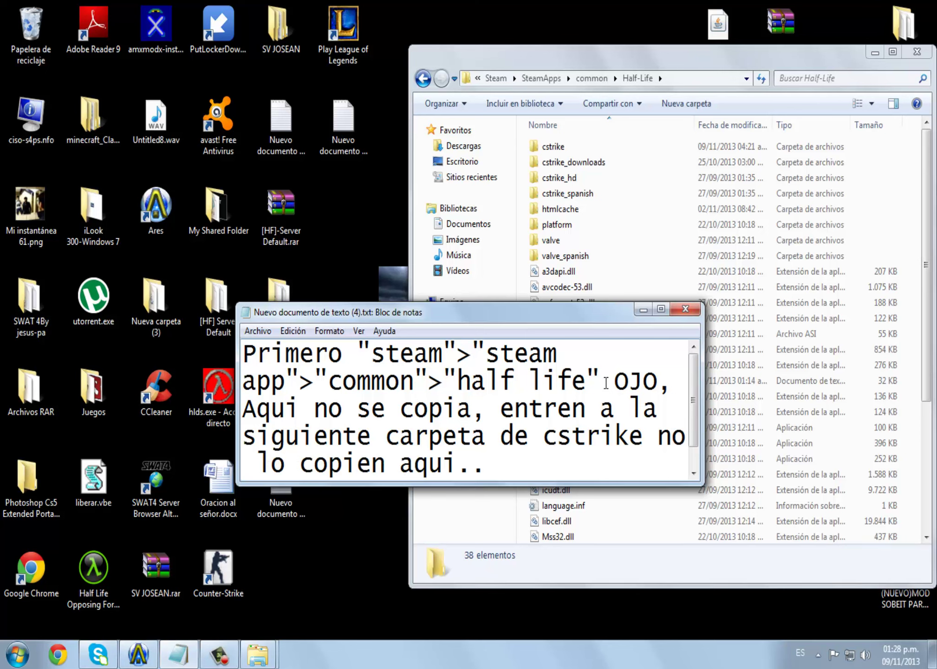
Move the note window clear of the Half-Life folder's file list and bring the folder window to the front.
drag(560, 314, 452, 542)
click(621, 302)
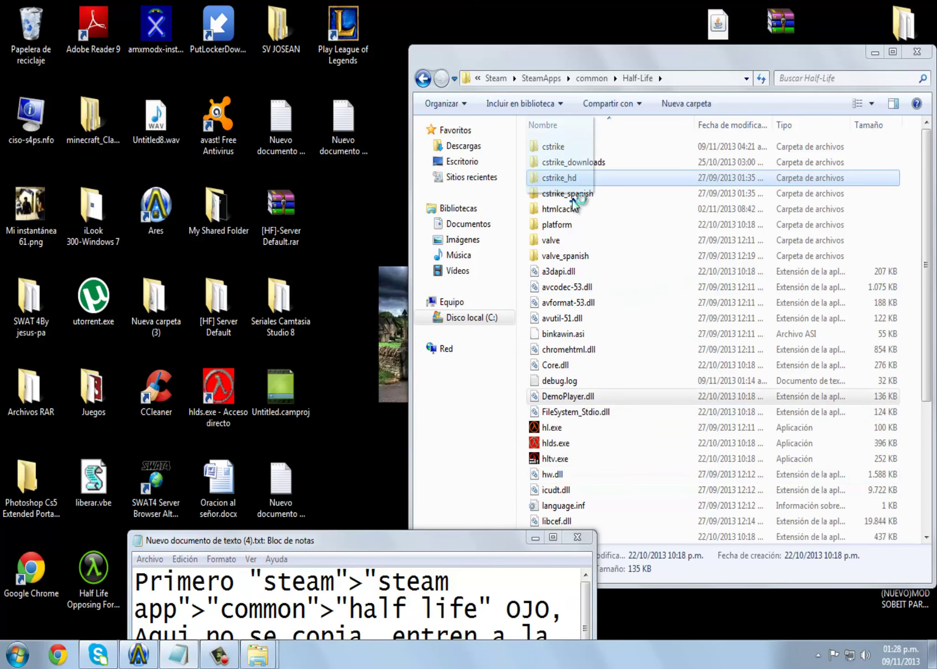
click(571, 396)
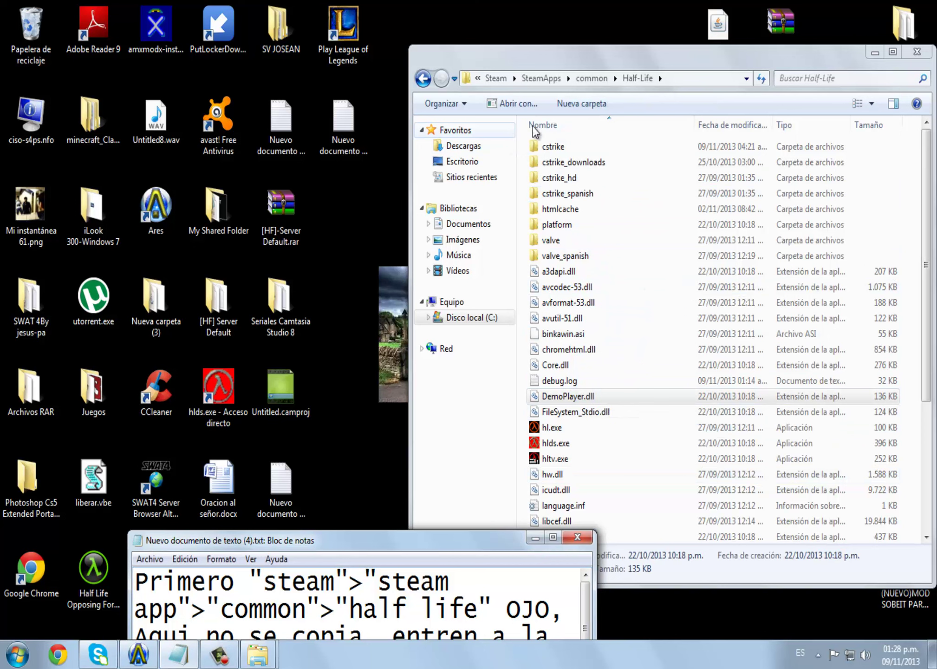
click(539, 139)
drag(604, 186, 613, 275)
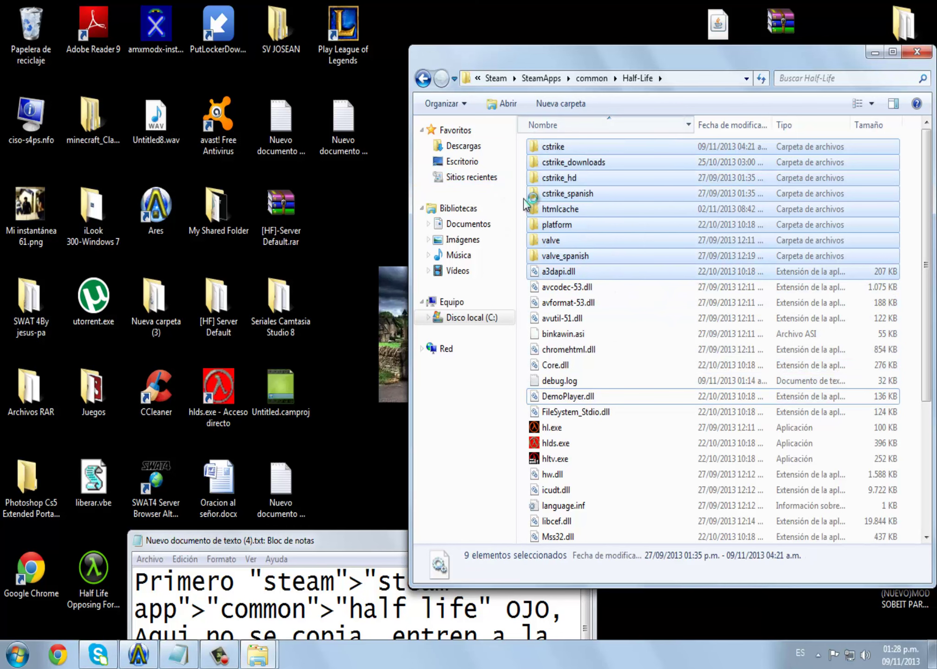
click(524, 198)
Reverse the name sorting of the Half-Life folder, maximize its window and select the cstrike folder.
click(543, 124)
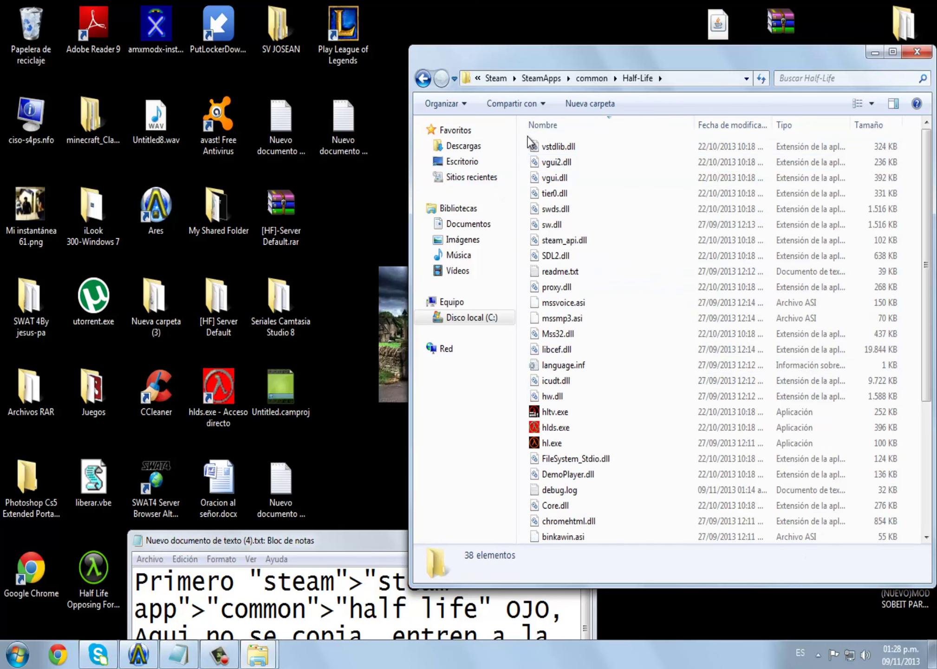
click(893, 51)
scroll(382, 308, down, 2)
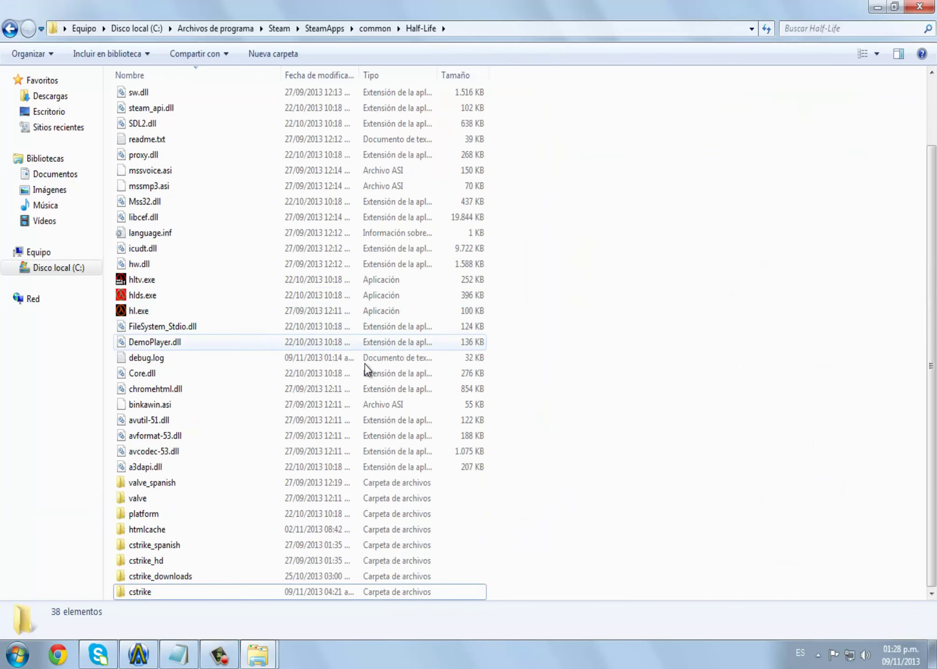
click(141, 593)
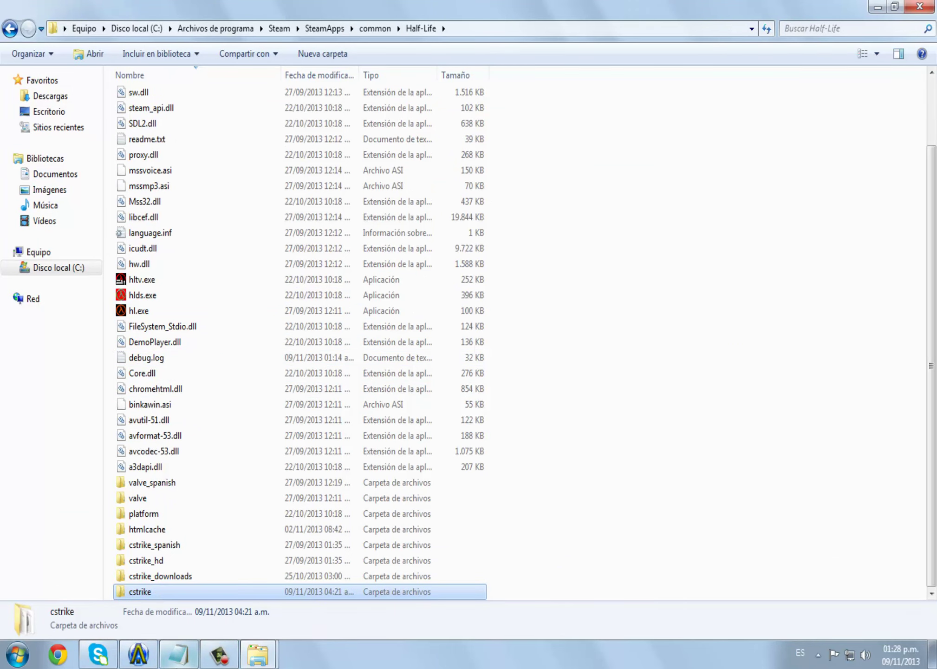
Replace the note's text with Aqui no lo copien, ahora entren en el cstrike, and open the cstrike folder inside Half-Life.
click(178, 654)
drag(443, 546, 593, 213)
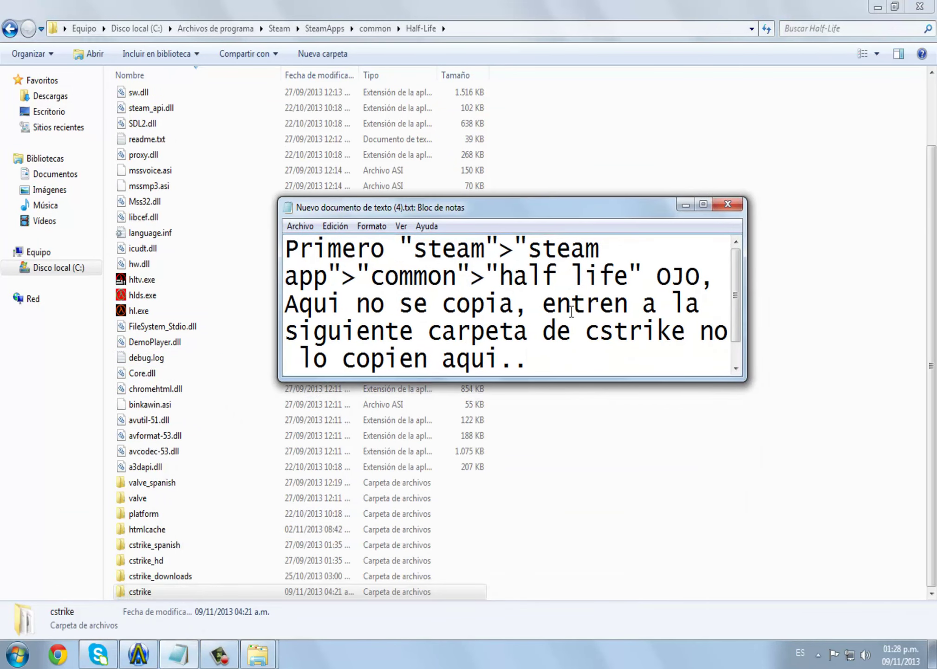
drag(532, 360, 261, 238)
key(BackSpace)
text(A)
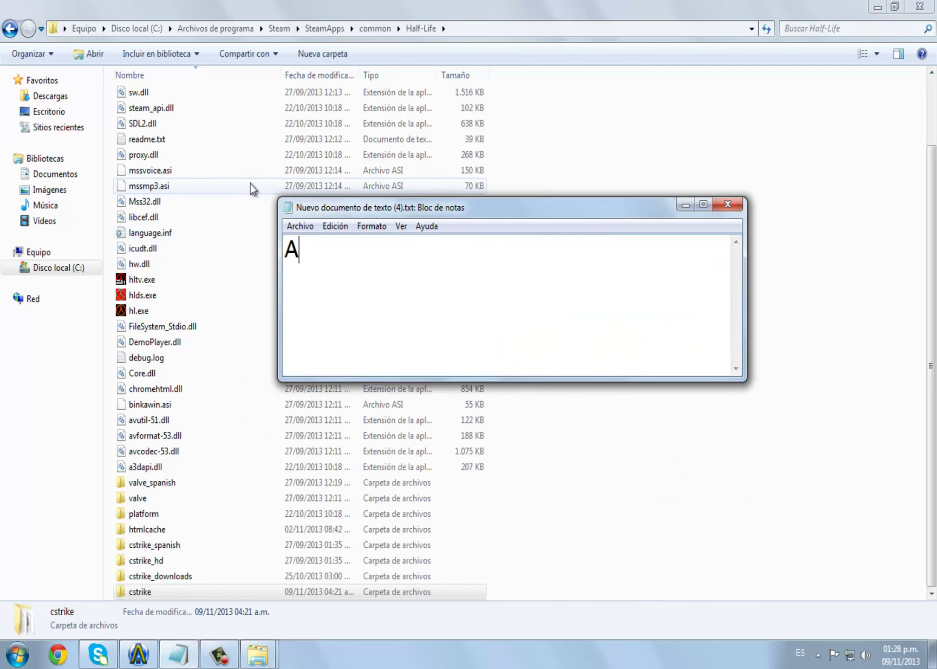
text(qui no lo co)
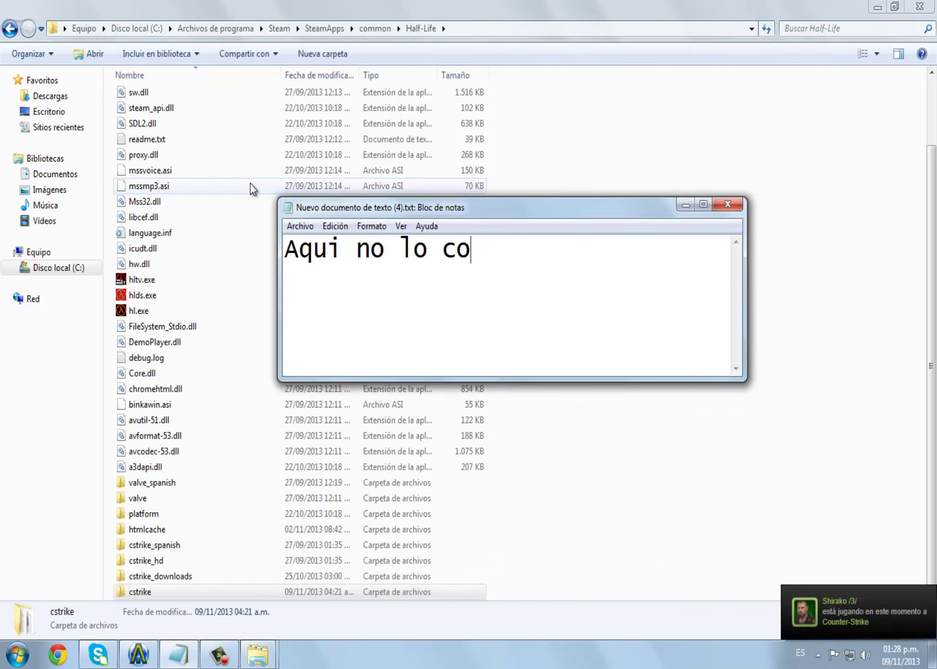
text(pien, ahora )
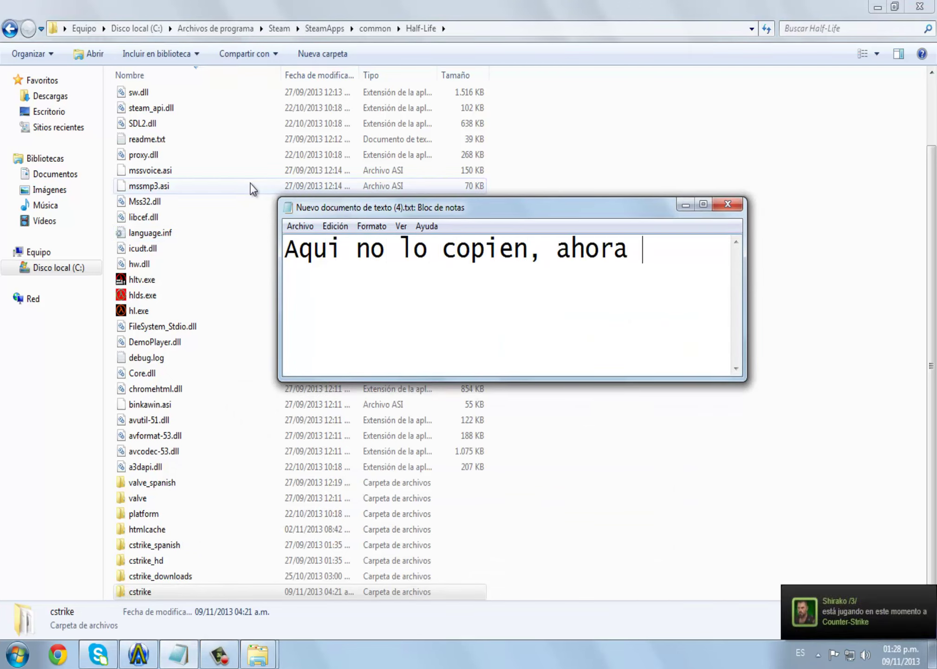
text(entren en )
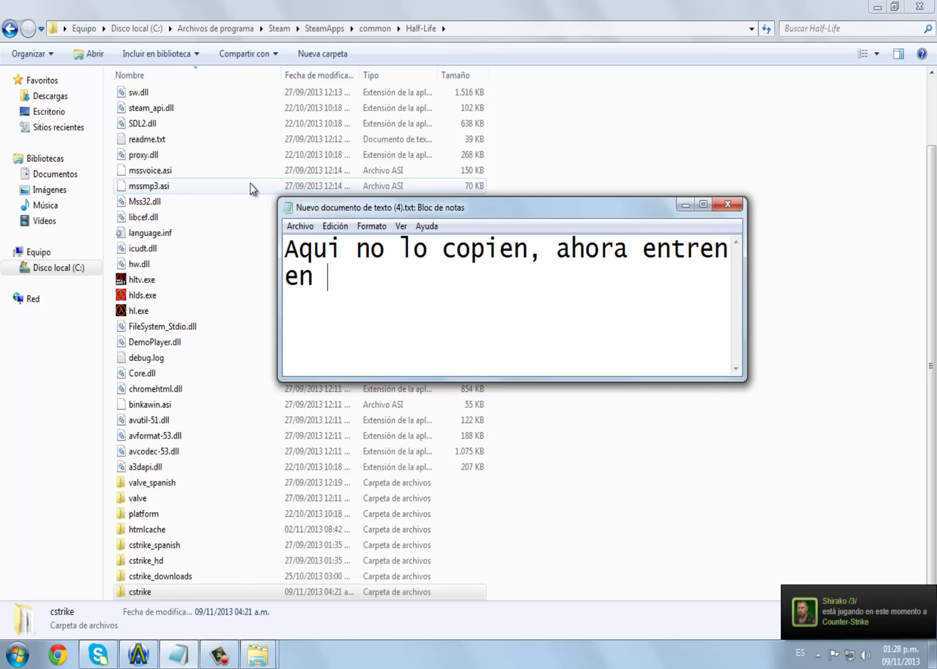
text(el cstrike)
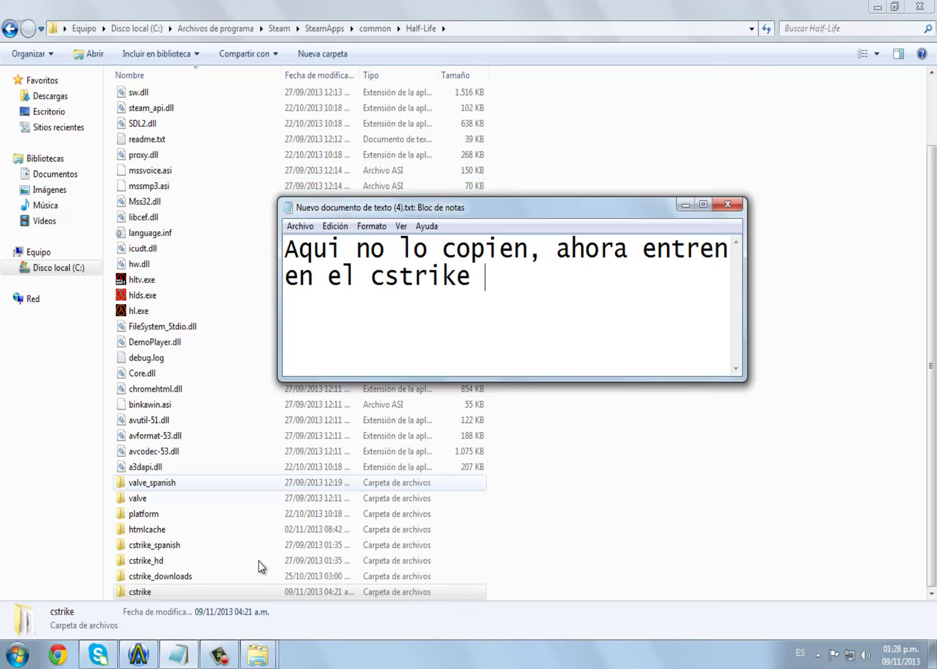
click(178, 589)
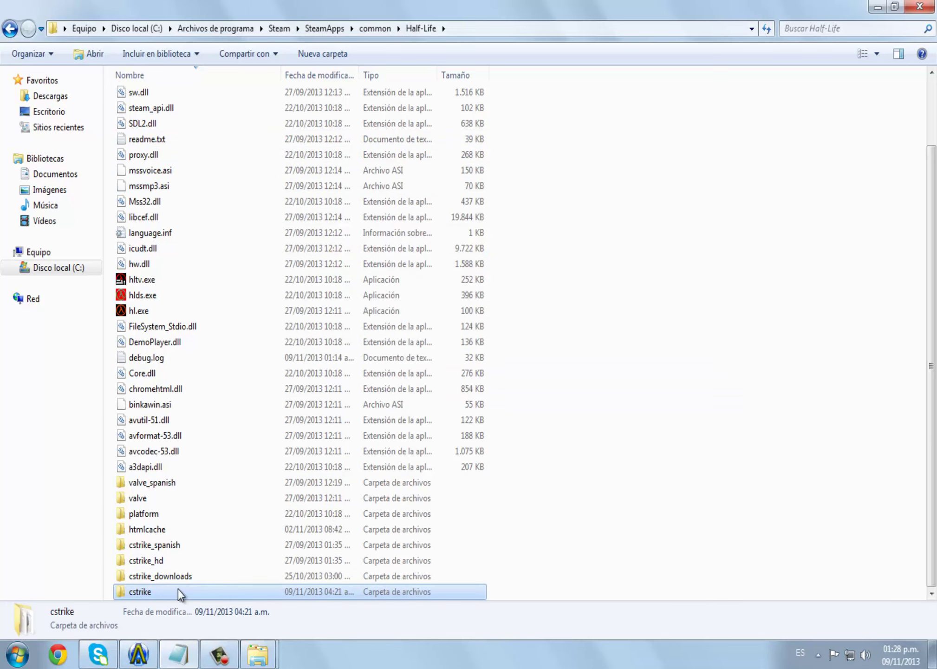
double_click(177, 589)
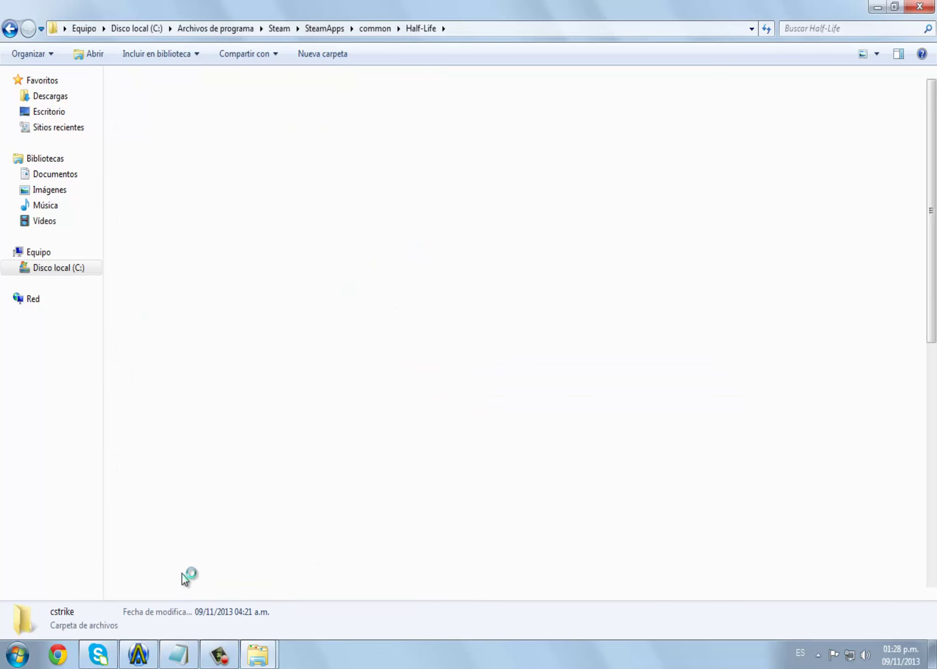
Replace the note's text with Ahora si copian las dos carpetas aqui over the opened cstrike folder.
click(178, 654)
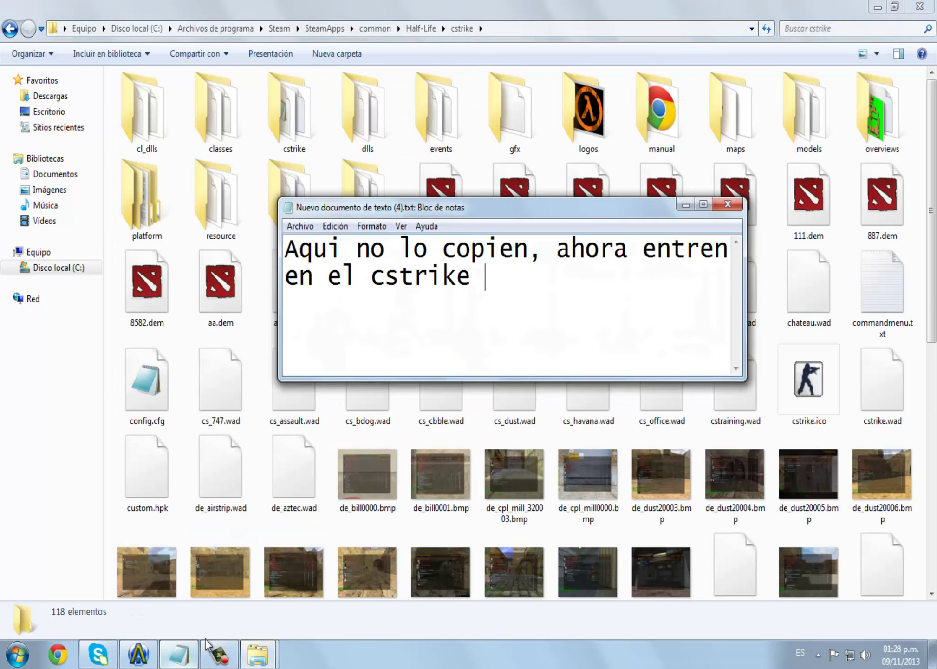
key(ctrl+e)
text(A)
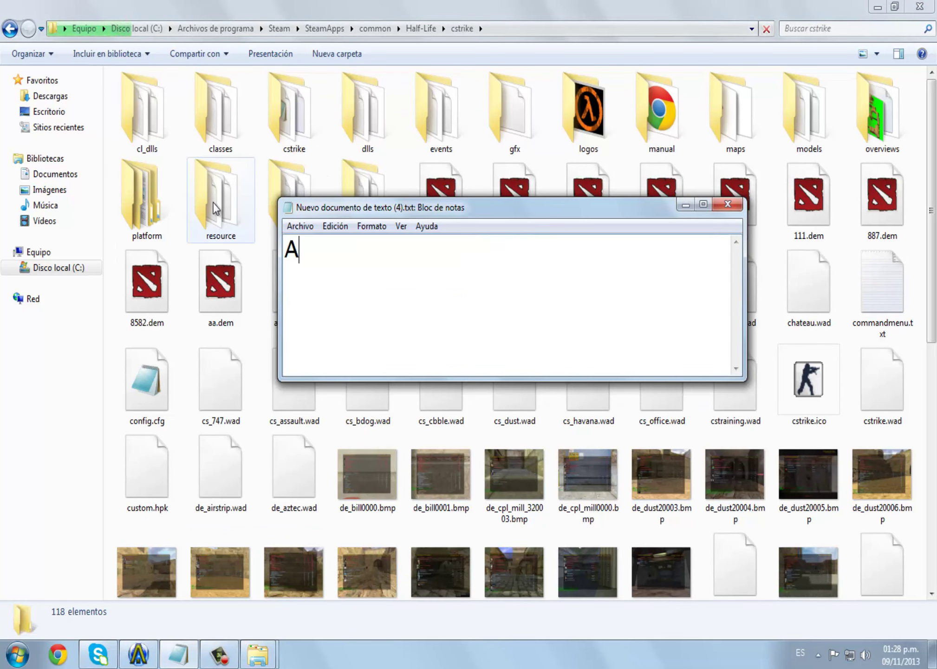
text(hora si co)
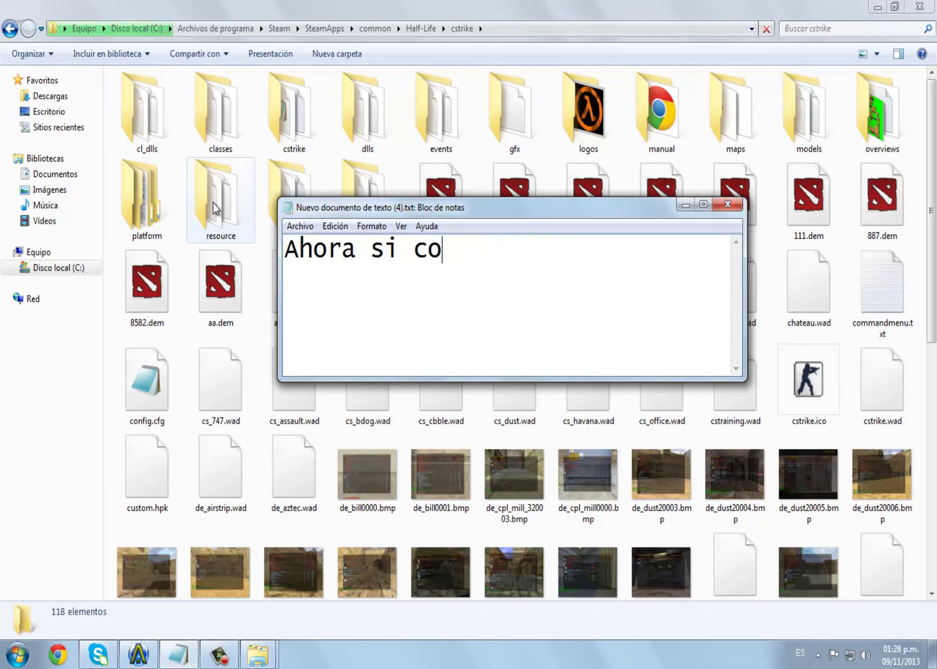
text(pian las)
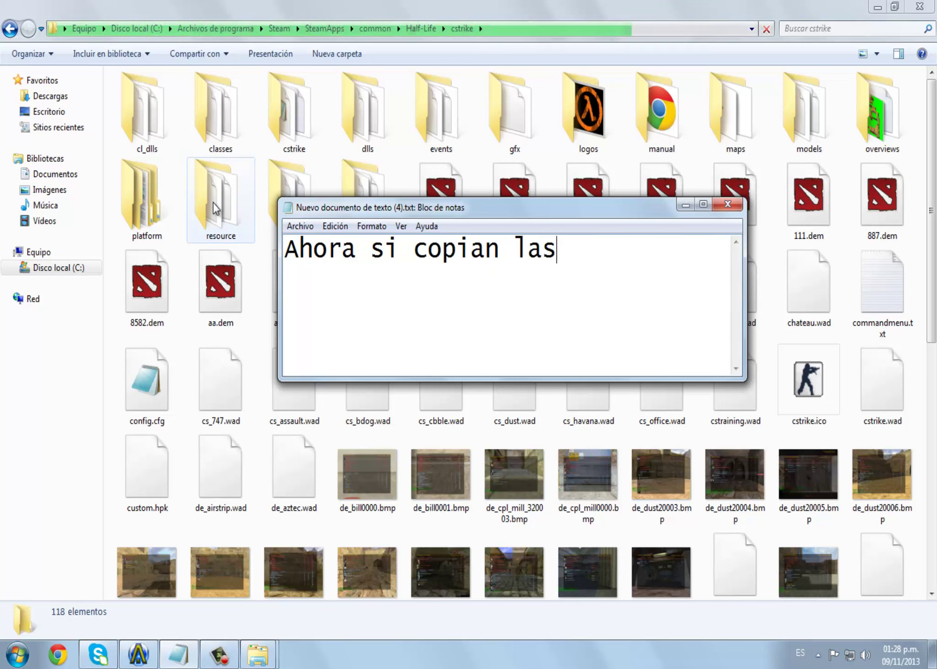
text( dos carpetas )
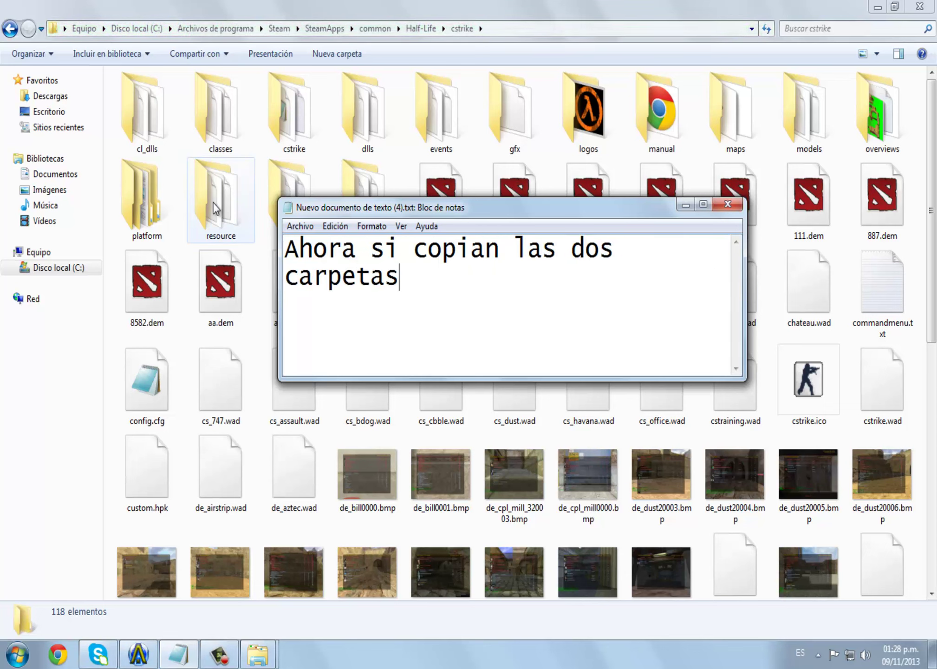
text(aqui)
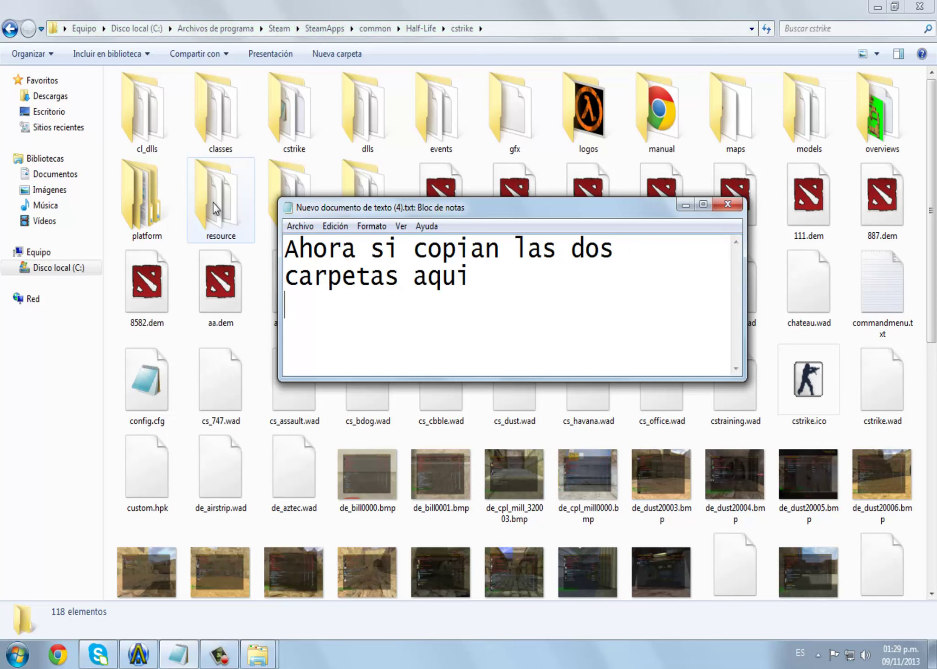
Clear the note's text, minimize the note and paste the copied cstrike and platform folders into Half-Life\cstrike.
drag(504, 297, 270, 238)
key(BackSpace)
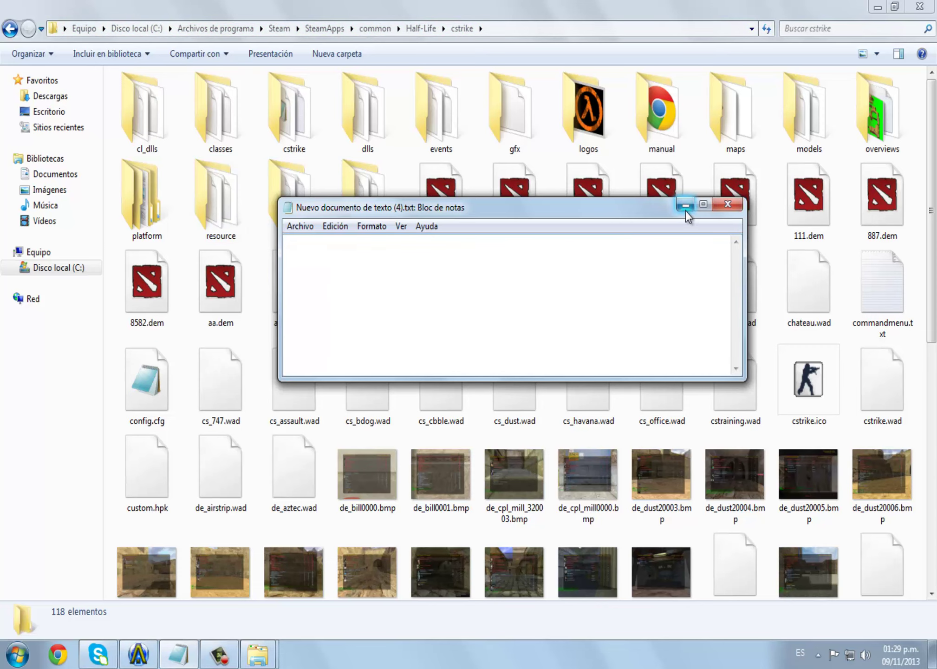
click(686, 205)
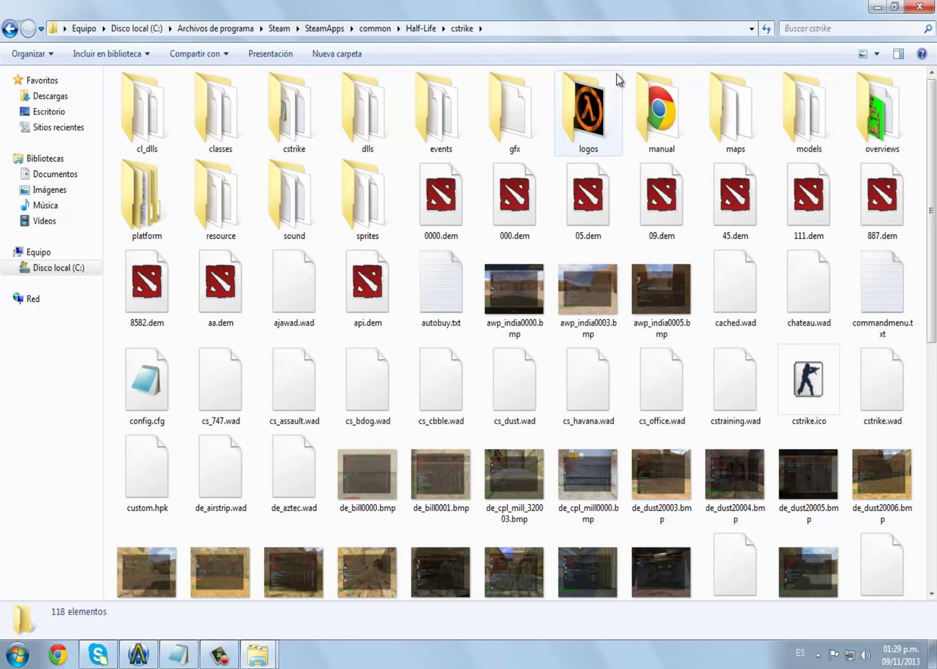
right_click(627, 340)
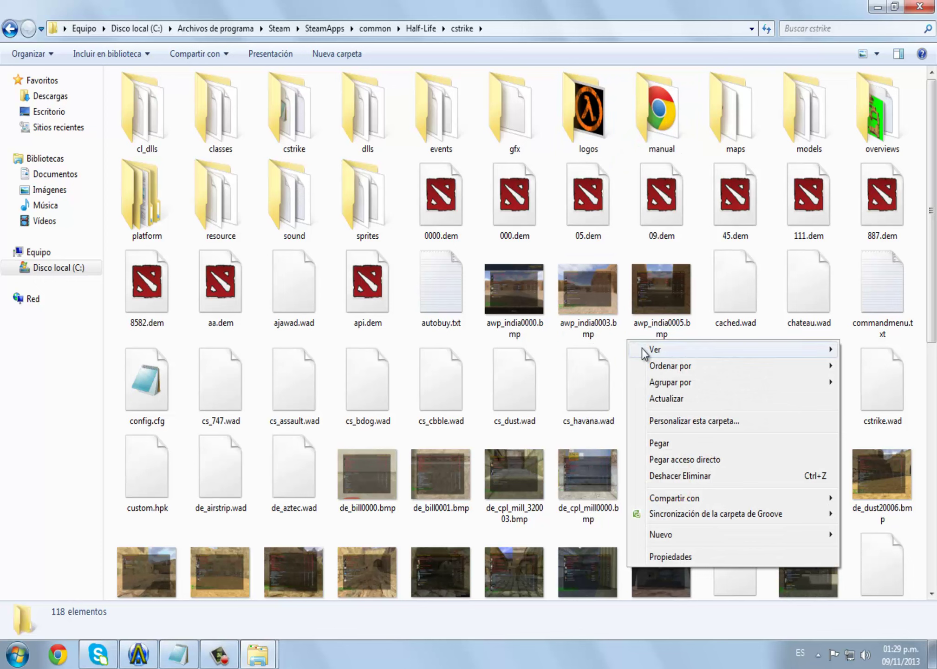
click(670, 447)
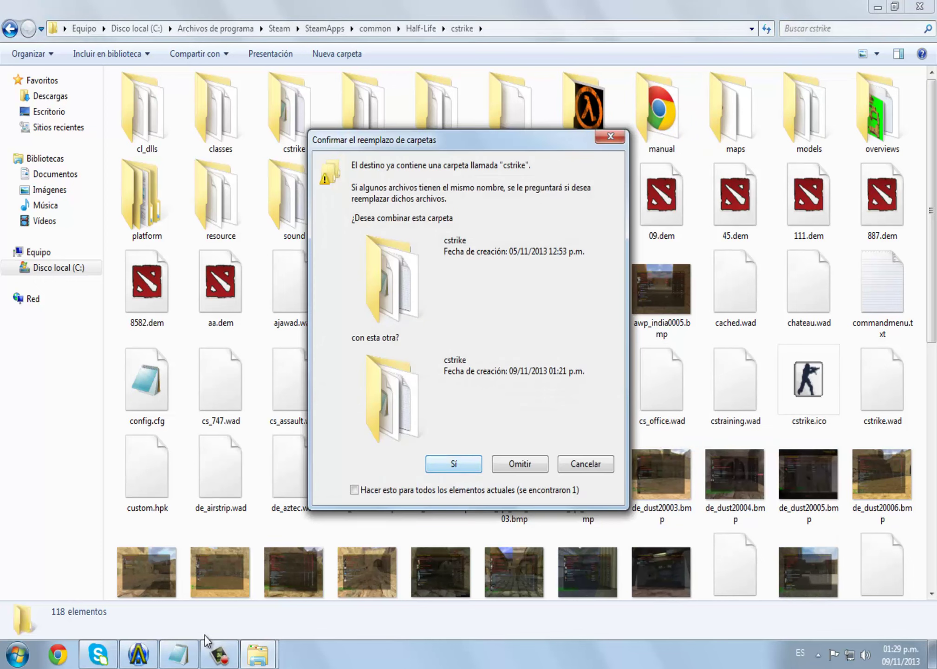
Write "Les saldra esto, de pegar copiar y esas vainas" in the note over the folder-merge confirmation.
click(179, 652)
text(L)
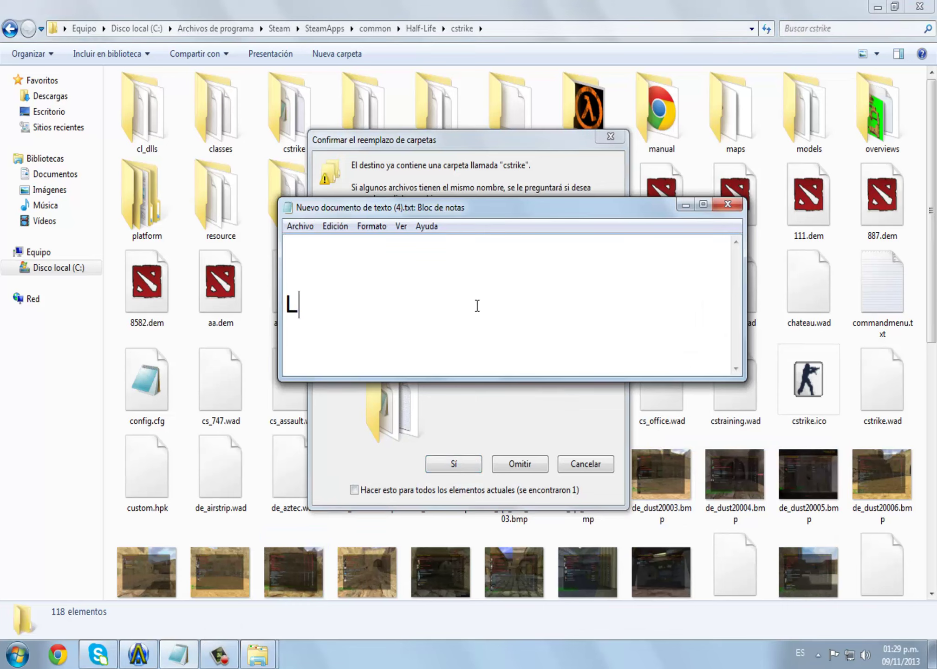
text(es)
key(BackSpace)
key(BackSpace)
key(BackSpace)
key(BackSpace)
text(Les saldra)
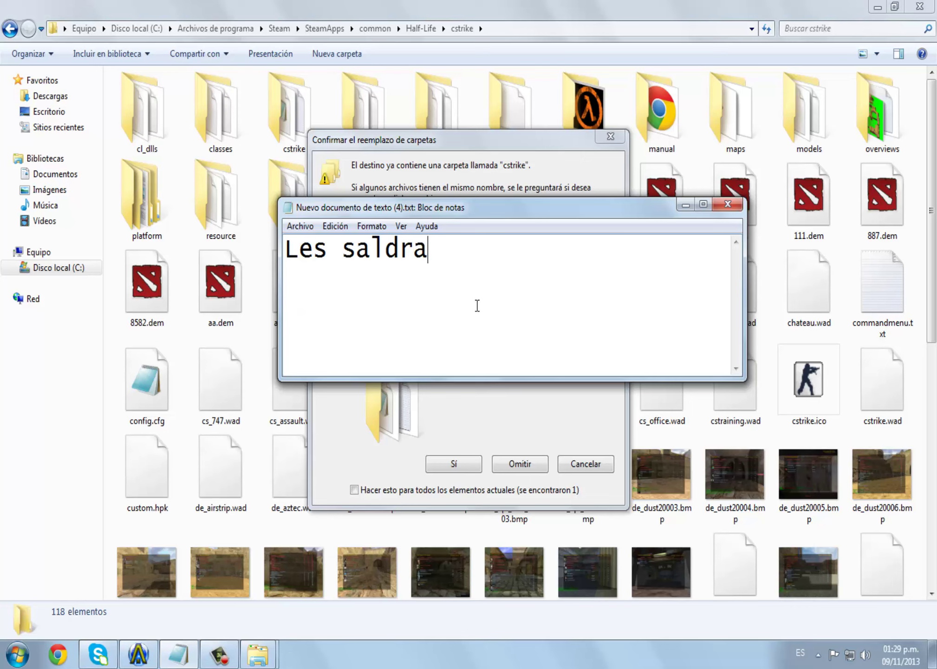
text( esto, de pega)
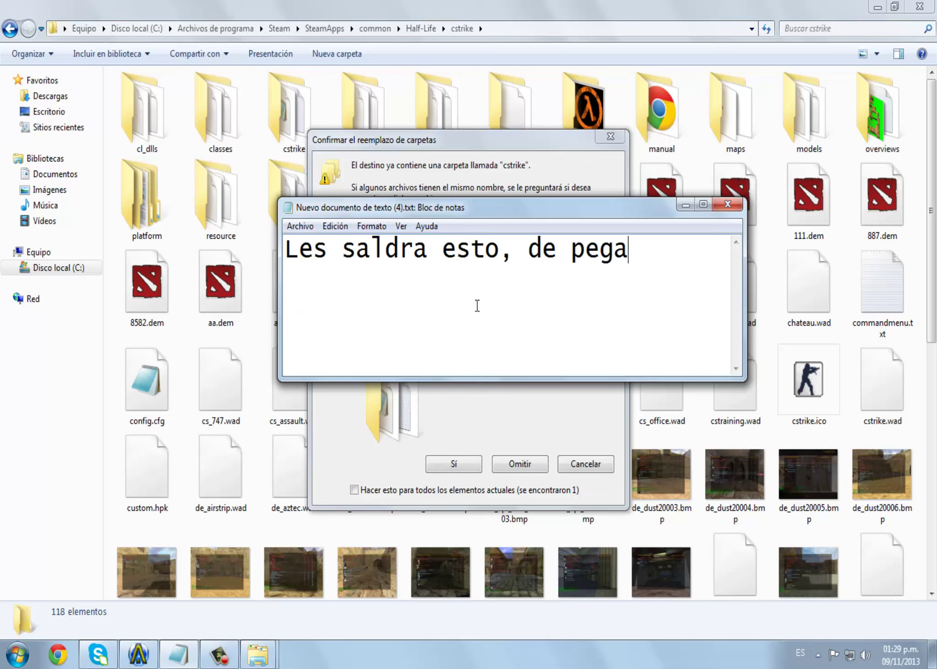
text(r copiar )
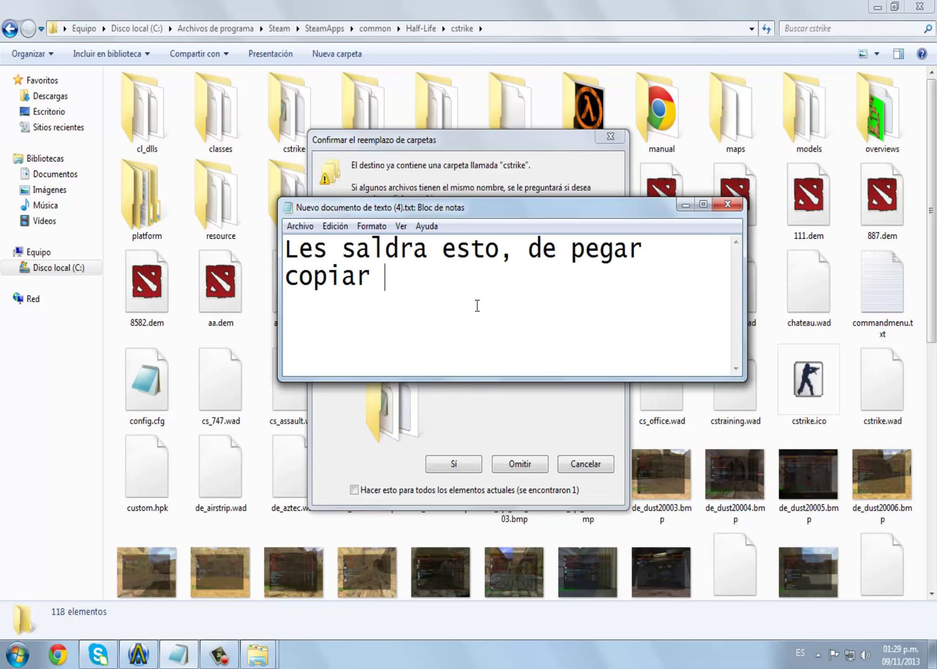
text(y esas vainas )
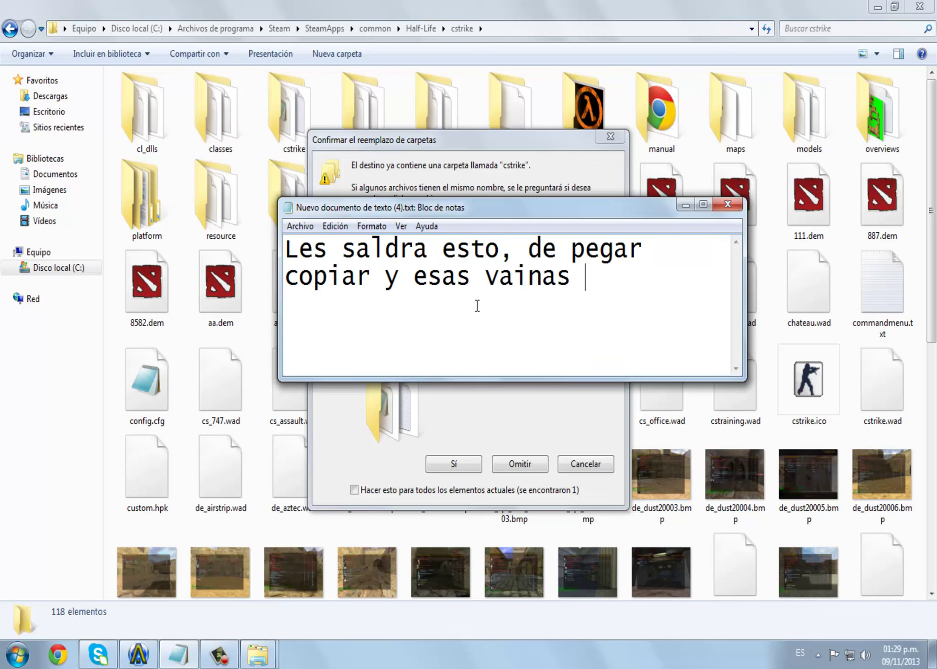
Continue the note with ":D le dan si copiar a todo hasta que se termine, y".
text(:D le d)
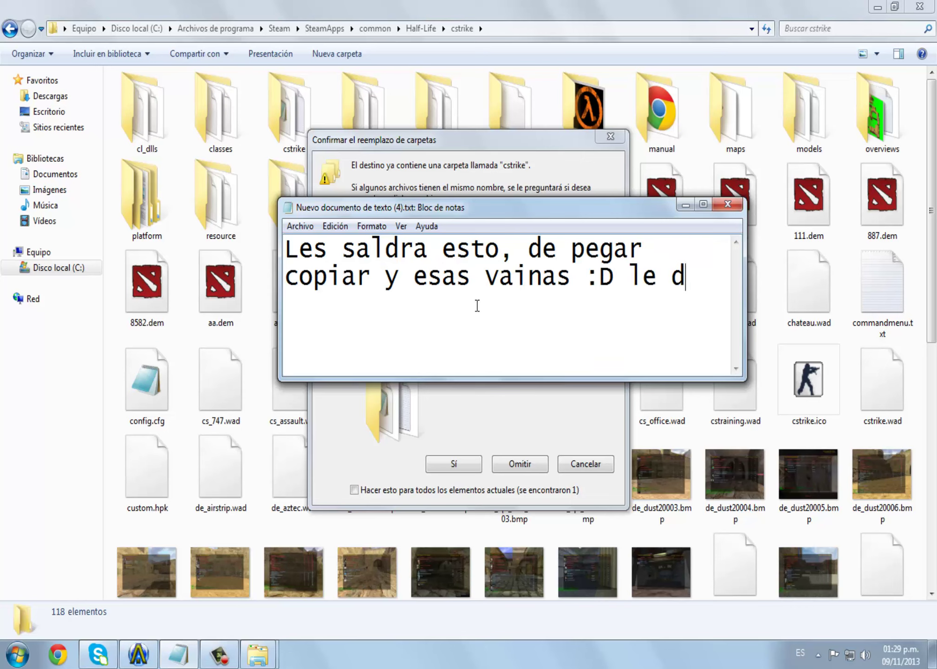
text(an si copi)
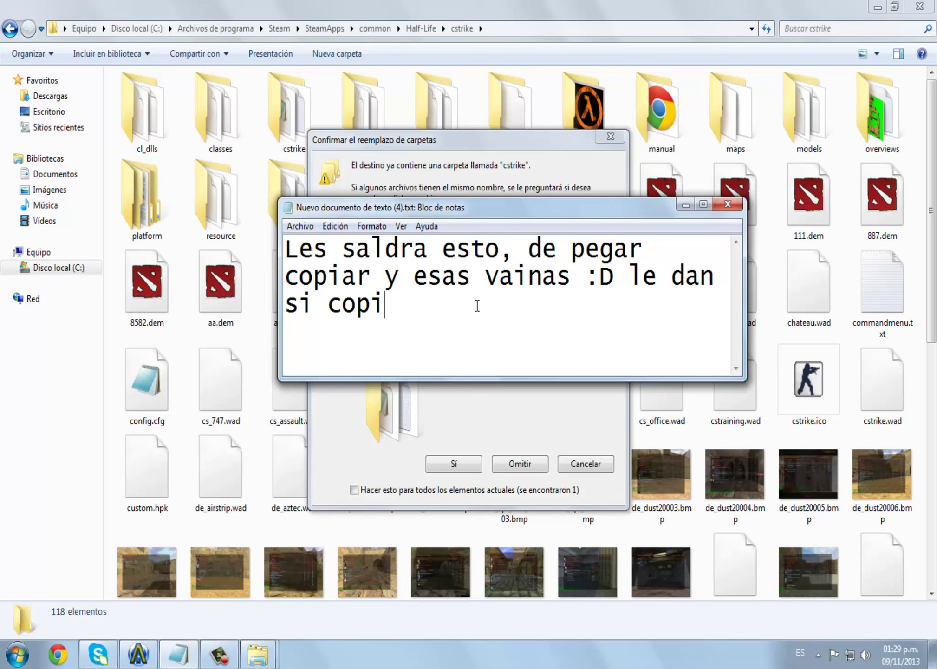
text(ar a todo hasta qu)
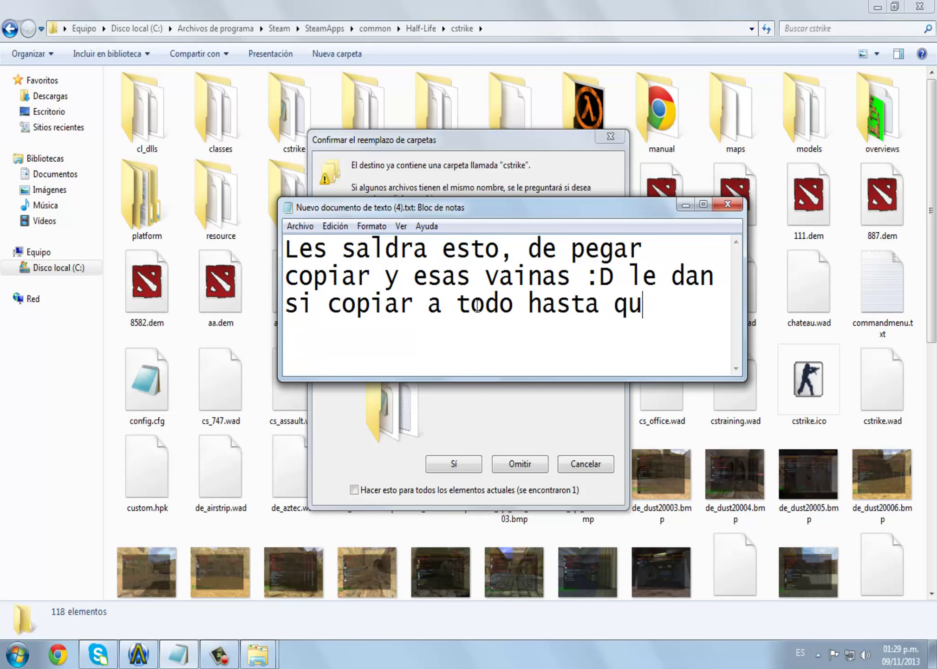
text(e se termine, yl)
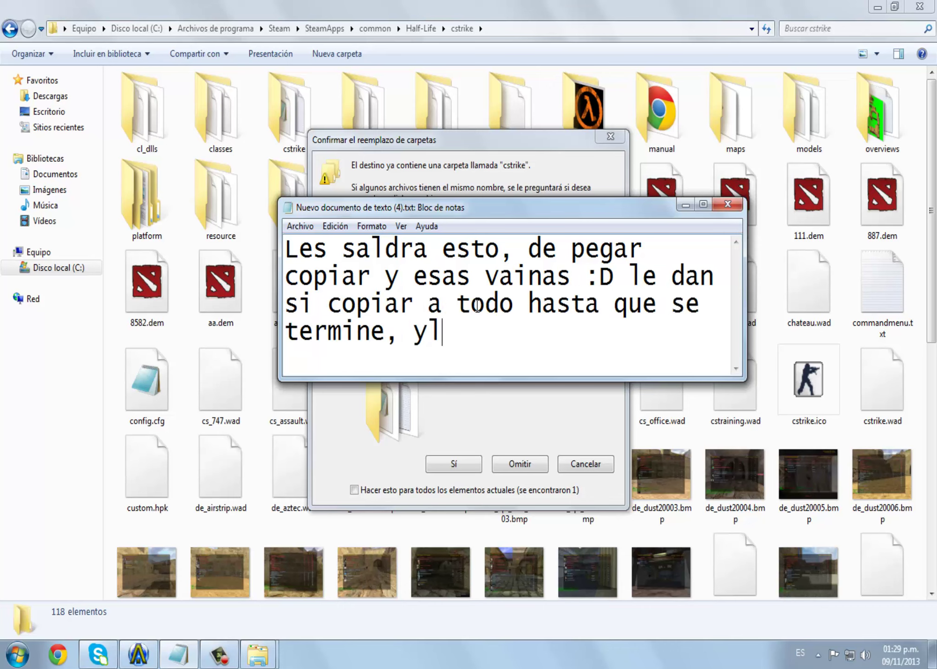
key(BackSpace)
Finish the note with "luego entran a su counter normal juegan con su guia esea..".
text(luego e)
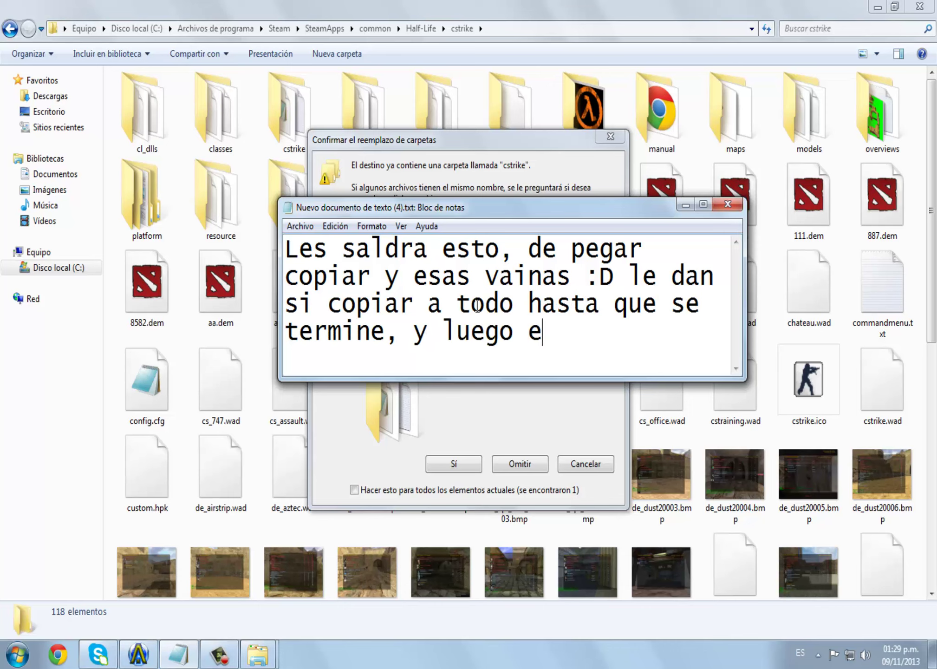
text(ntran a su)
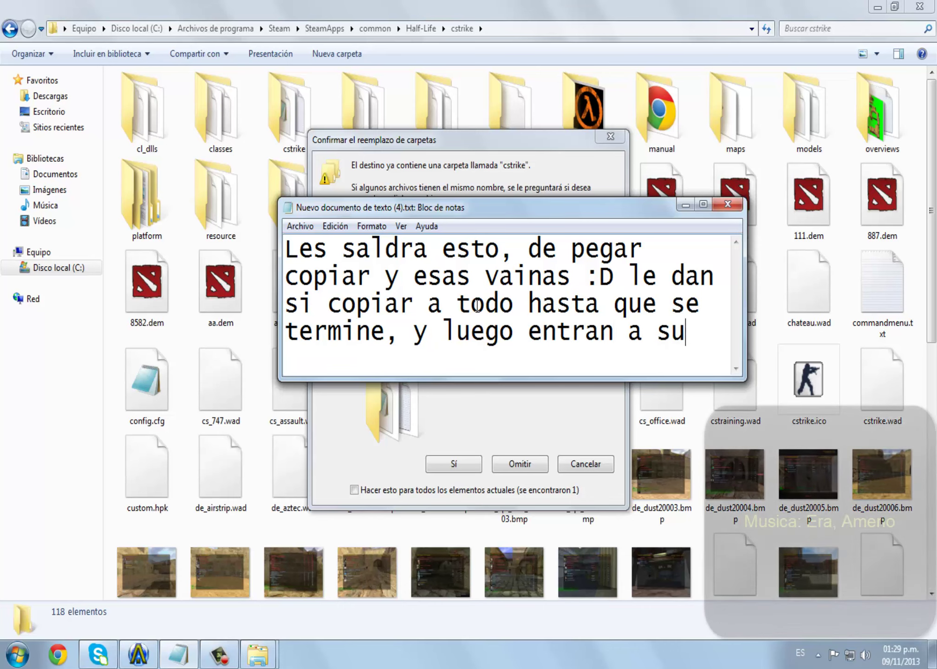
text( counter )
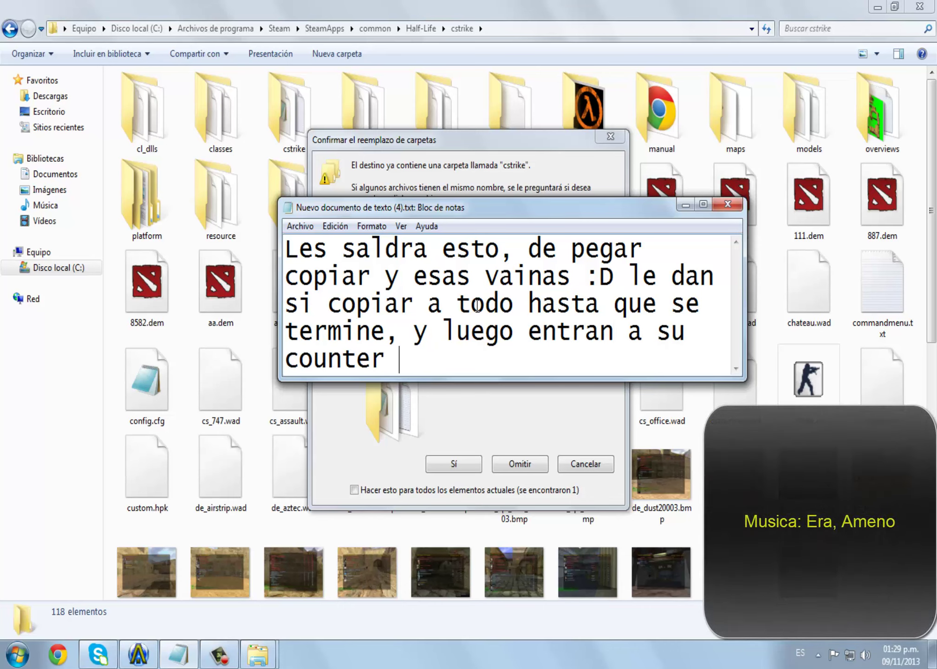
text(normal)
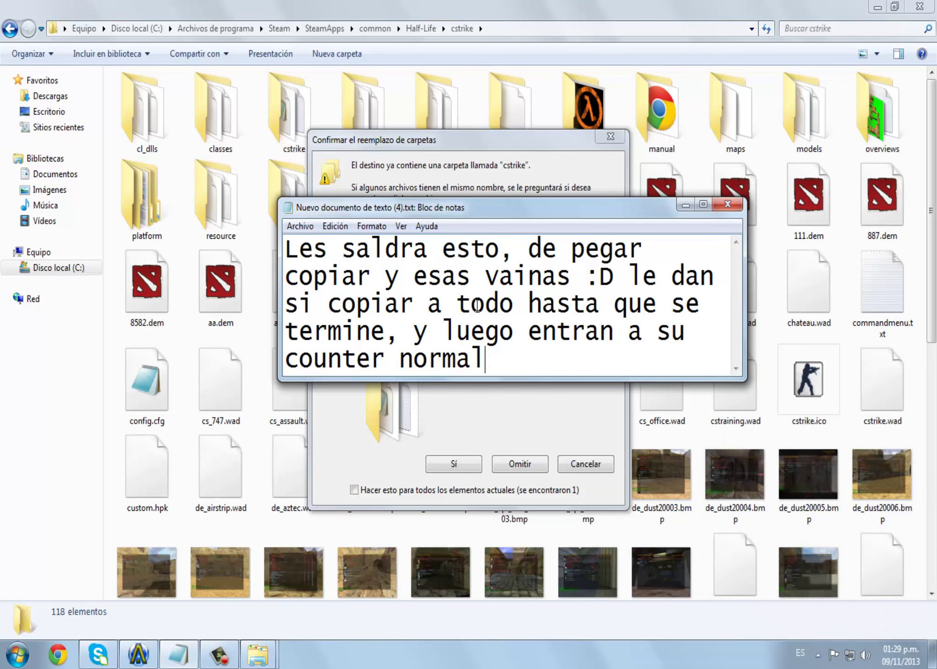
key(BackSpace)
key(BackSpace)
text(juegan )
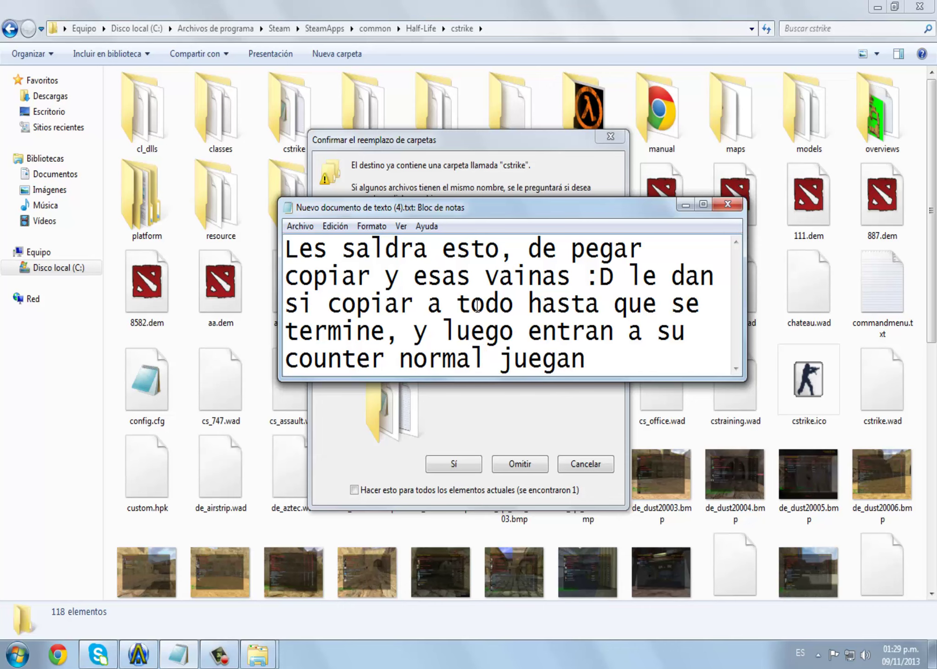
text(con su)
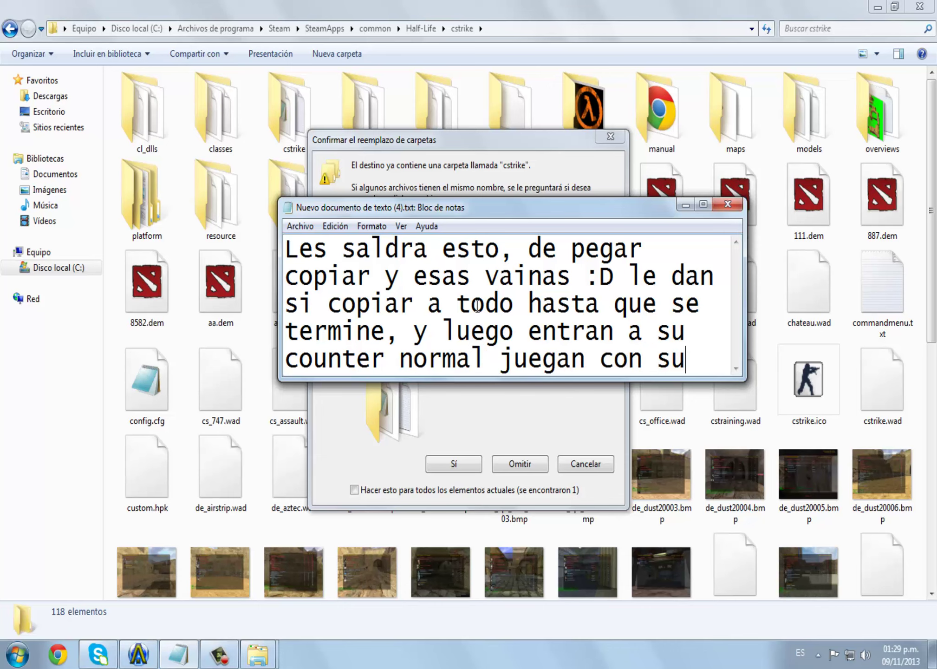
text( guia esea..)
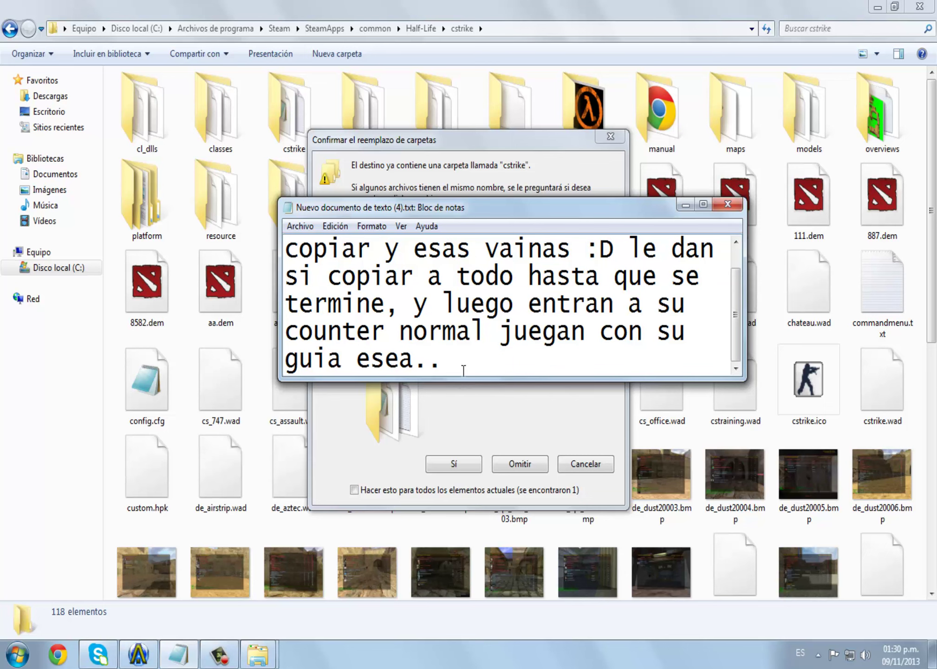
Clear and minimize the note, and accept merging the pasted cstrike and platform folders with the existing ones.
drag(463, 370, 260, 240)
key(BackSpace)
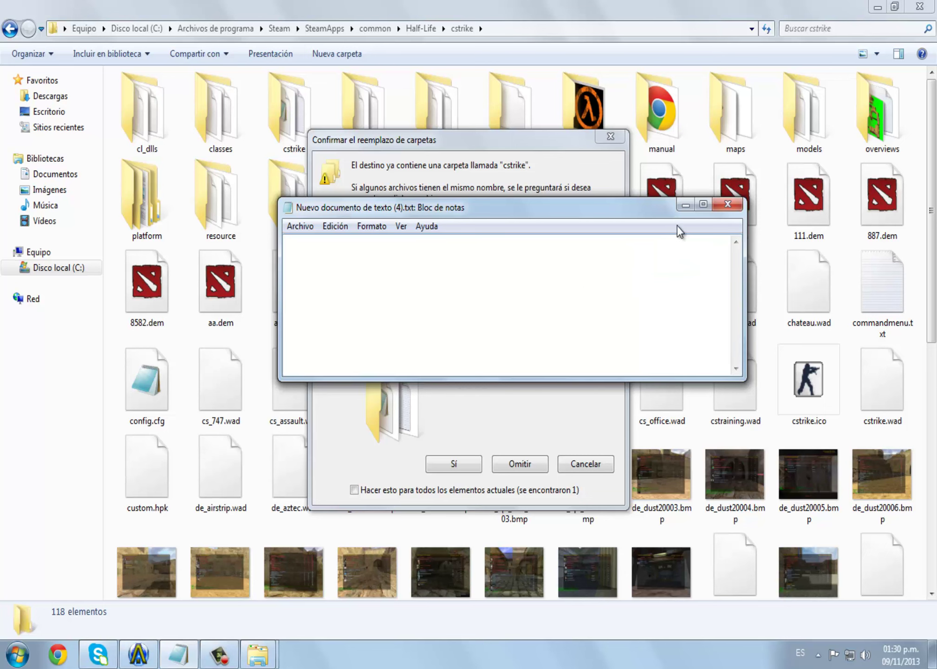
click(685, 203)
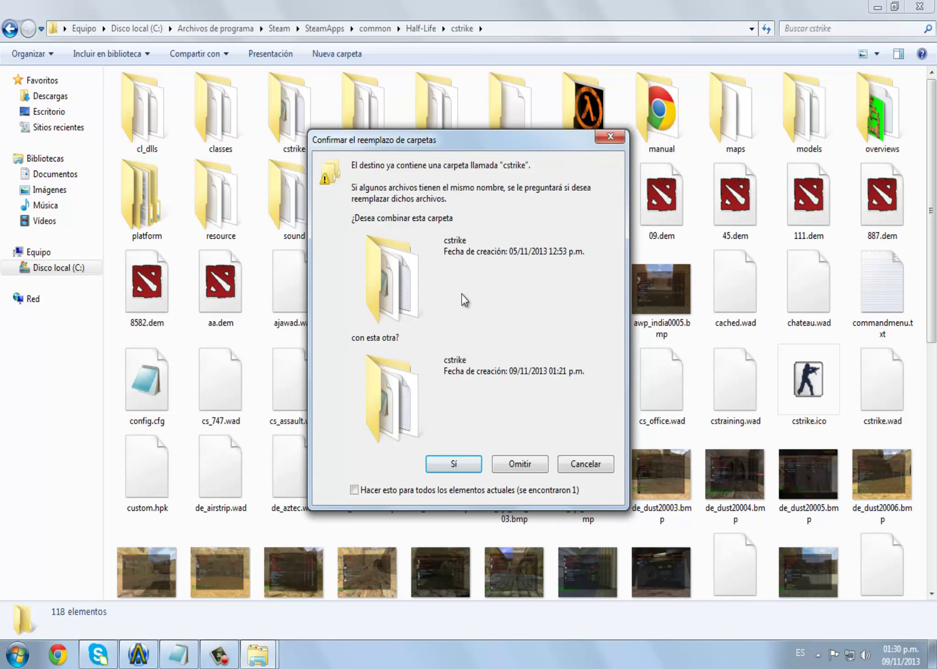
click(441, 462)
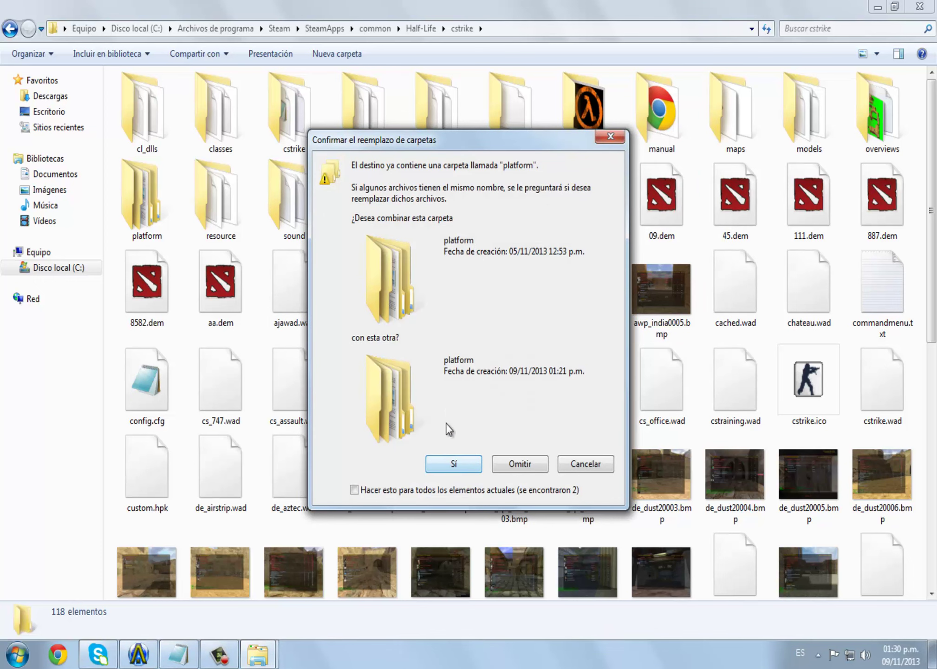
click(448, 464)
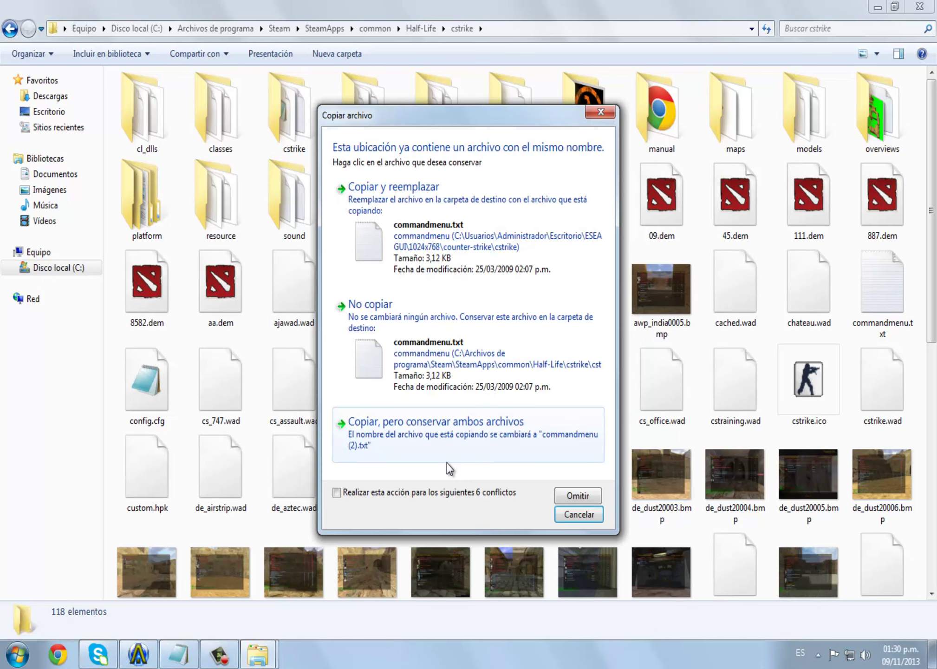
Copy and replace the conflicting cstrike files, including commandmenu.txt, radial.cdb and settings.scr.
click(471, 232)
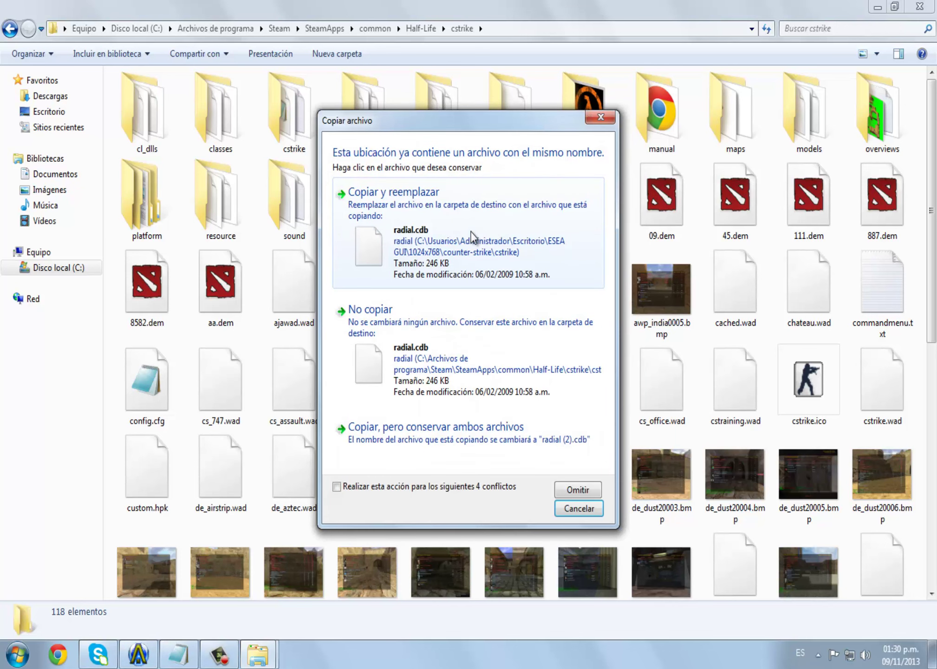
click(470, 232)
click(470, 233)
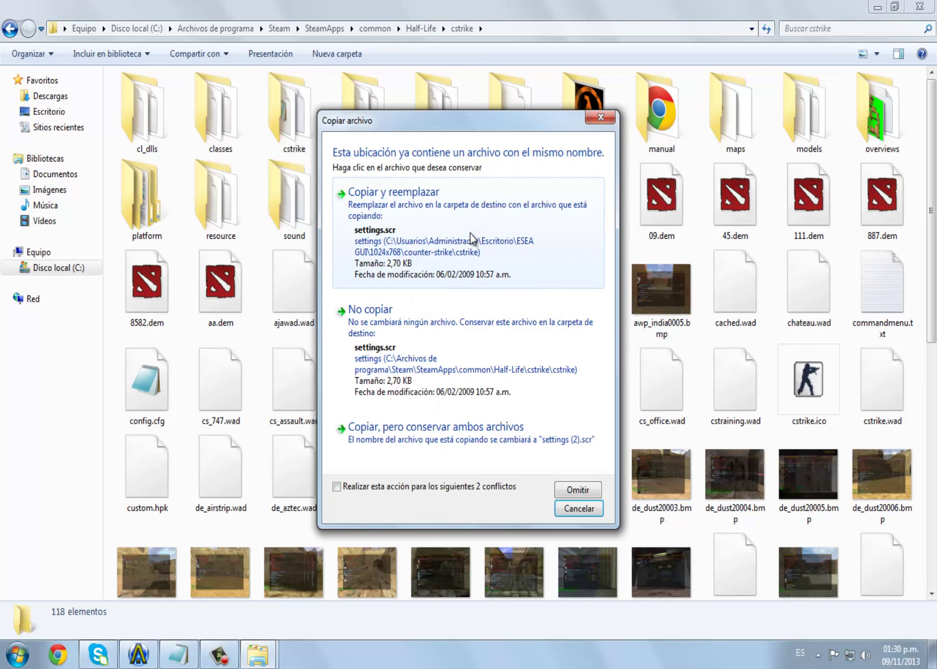
click(470, 233)
click(470, 233)
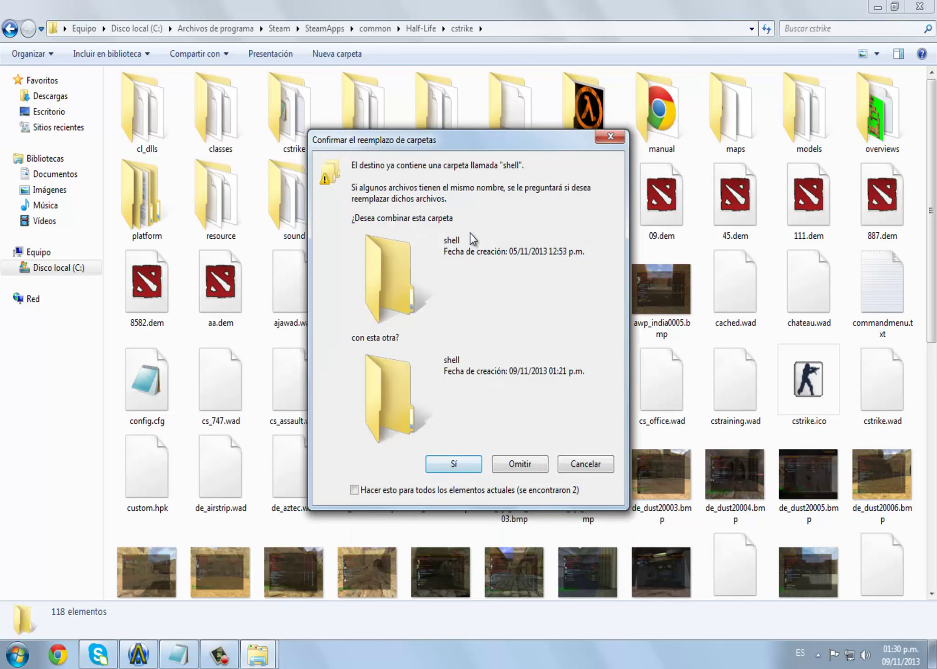
Accept merging the shell folder and the other duplicate subfolder with the existing ones.
click(454, 403)
click(454, 404)
click(454, 404)
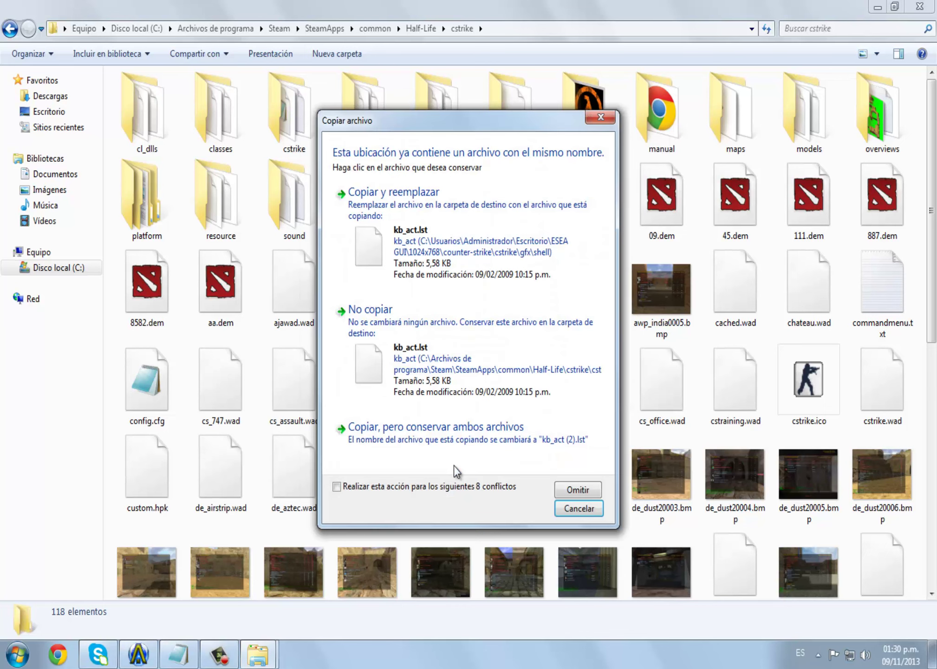
Copy and replace kb_act.lst, BackgroundLayout.txt, game_menu.tga and the other conflicting files, and accept the remaining folder merges.
click(492, 241)
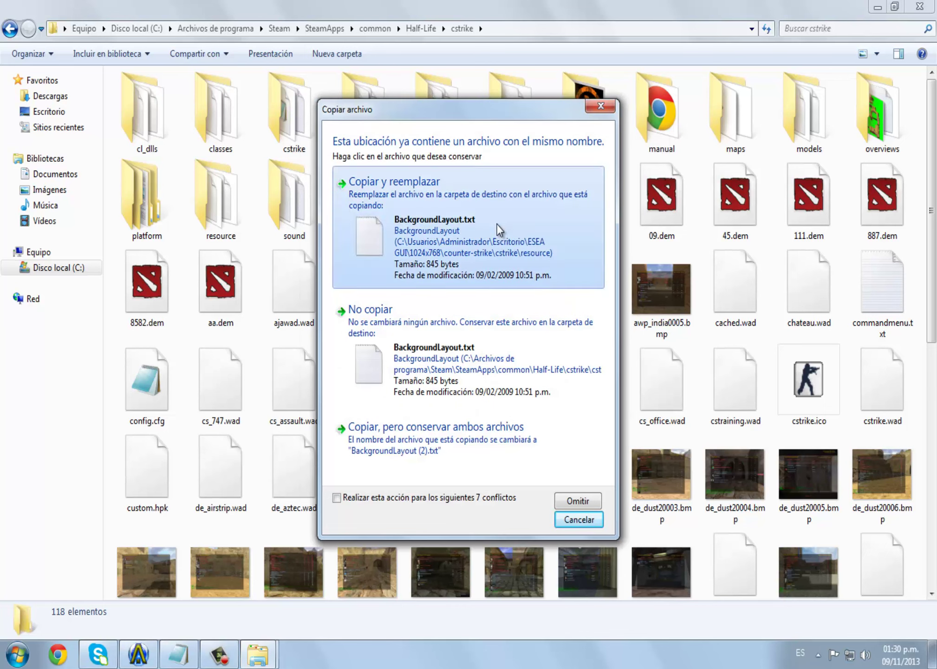
click(496, 223)
click(497, 225)
click(496, 223)
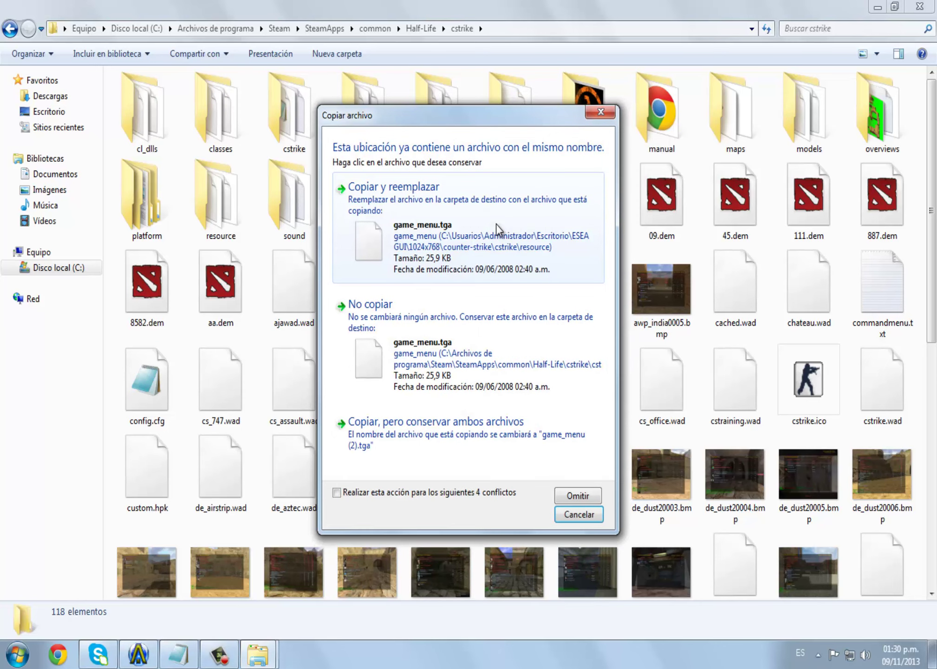
click(496, 223)
click(495, 223)
key(Return)
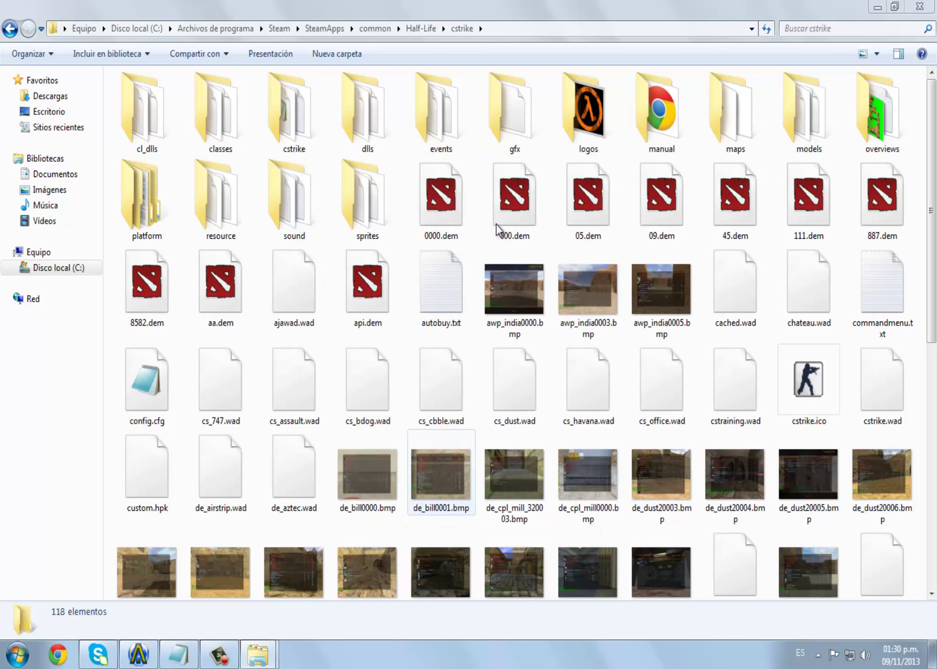
key(Return)
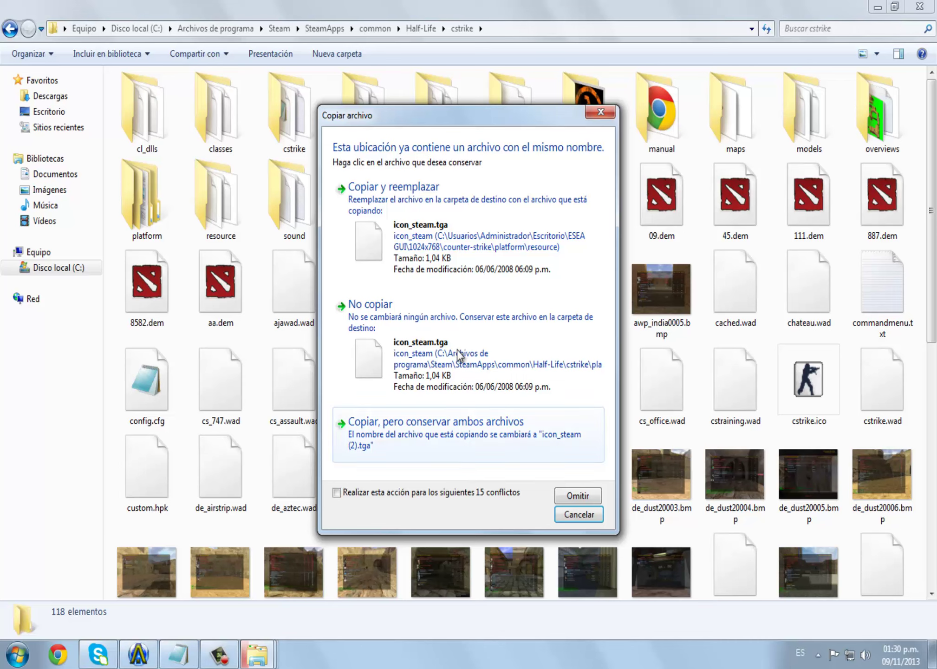
Copy and replace icon_steam.tga, TrackerScheme.res and the other conflicting files that follow them.
click(475, 245)
click(481, 235)
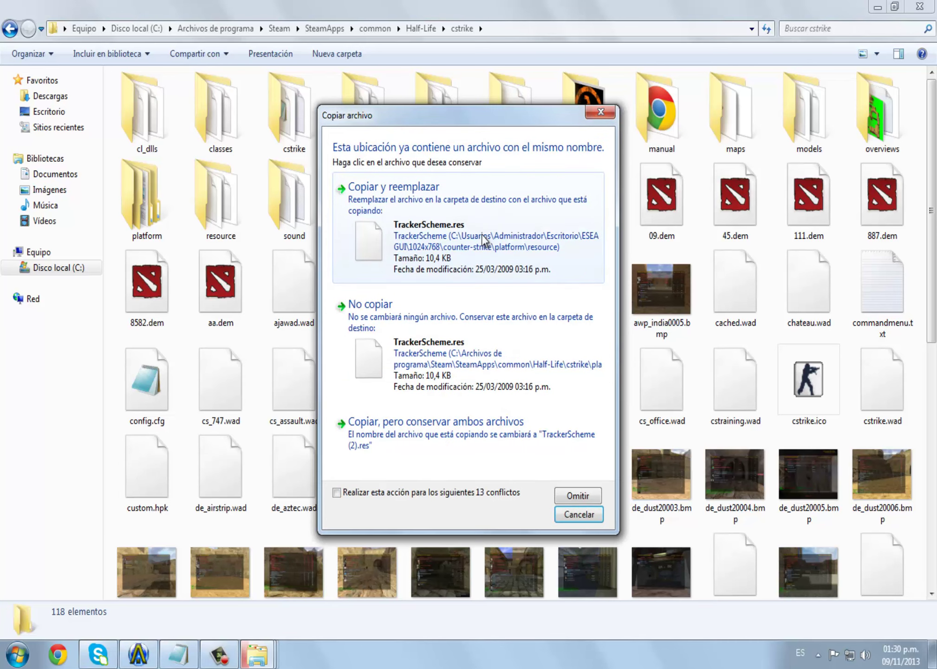
click(481, 234)
click(482, 234)
click(482, 234)
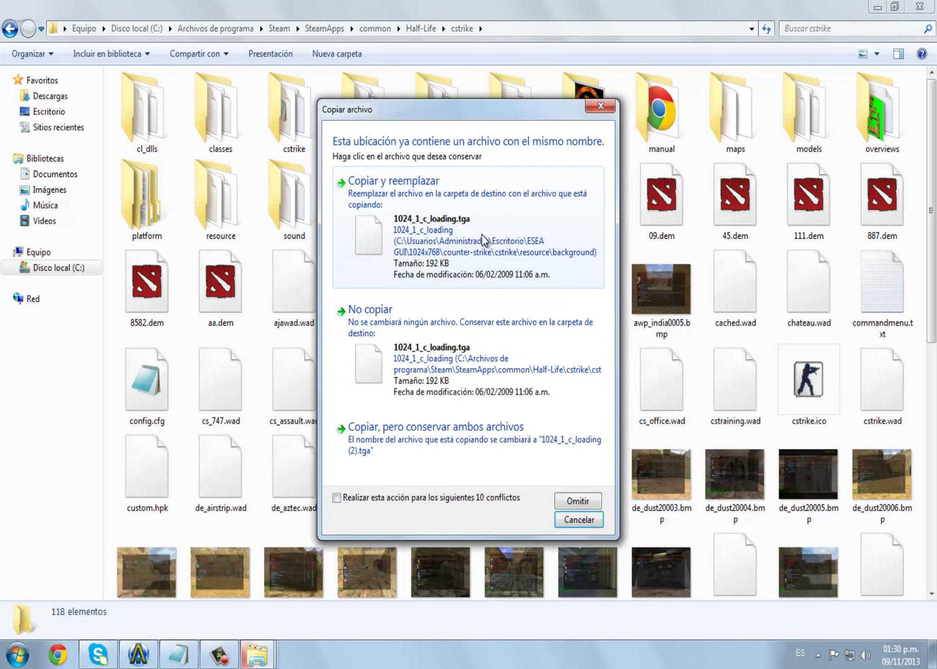
Copy and replace the conflicting background images from 1024_1_c_loading.tga through 1024_3_d_loading.tga and the last remaining file.
click(481, 234)
click(482, 234)
click(482, 235)
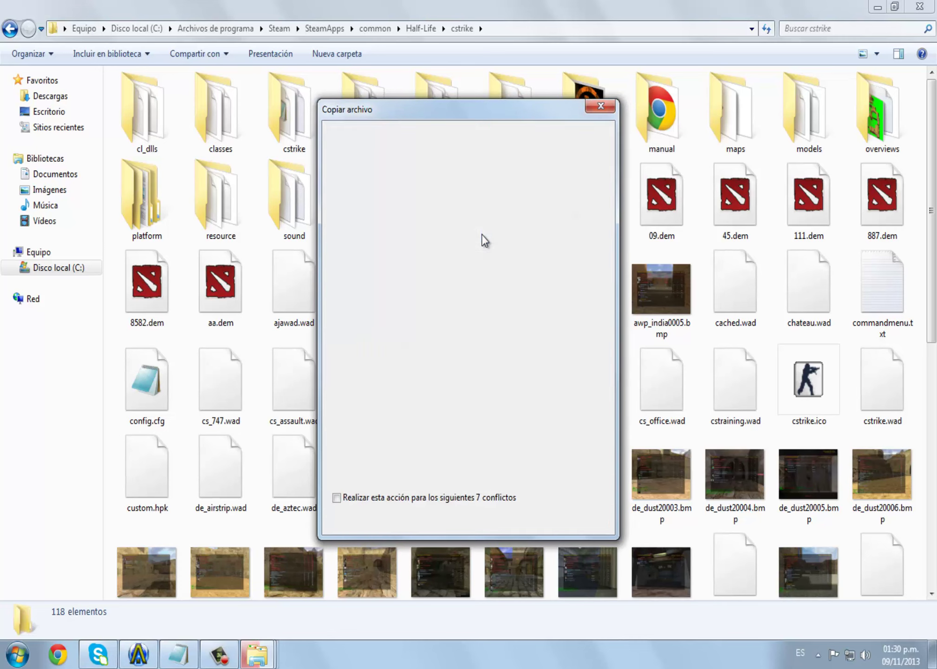
click(482, 234)
click(481, 234)
click(482, 234)
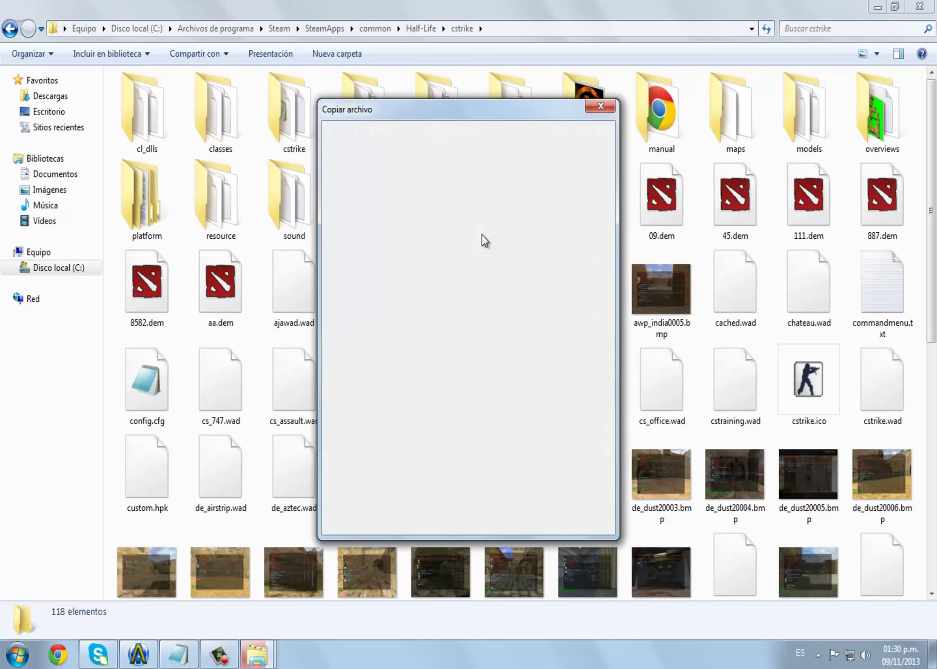
click(482, 234)
click(482, 234)
click(482, 234)
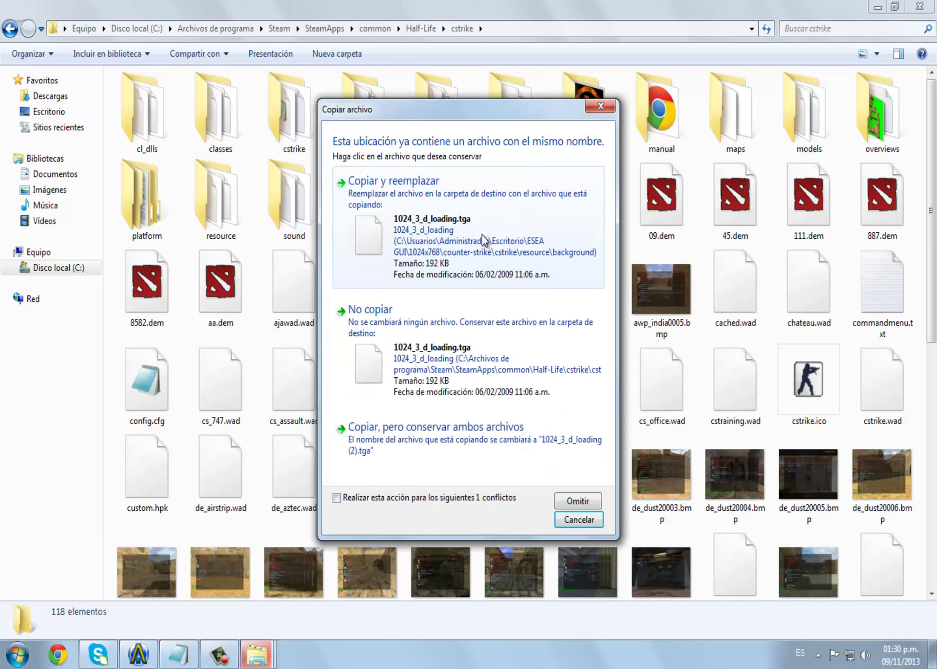
click(482, 234)
click(481, 234)
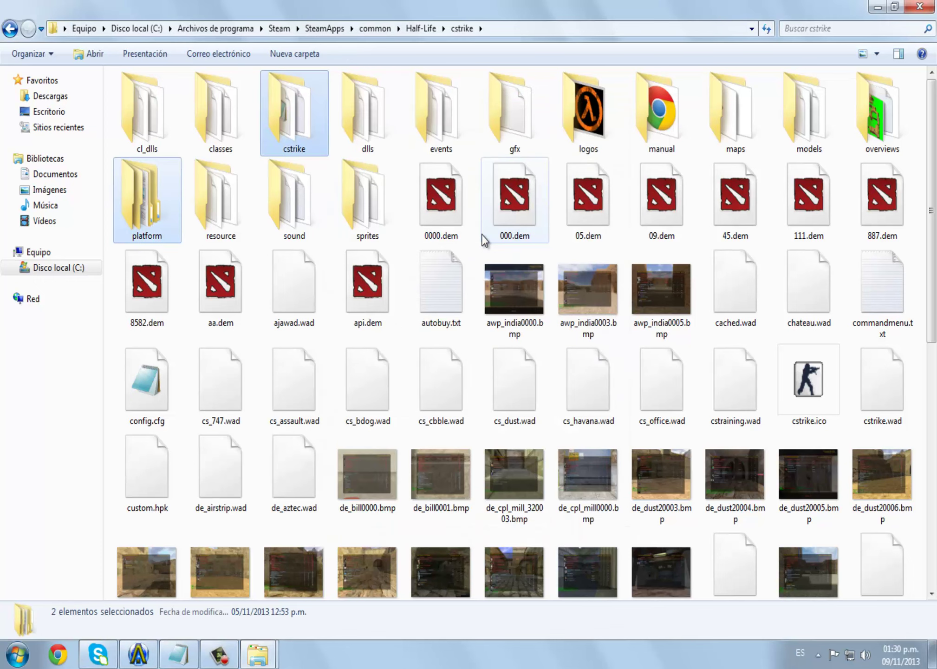
Switch to the Notepad note and write "Listo, pal counter a visiar un rato.".
click(178, 654)
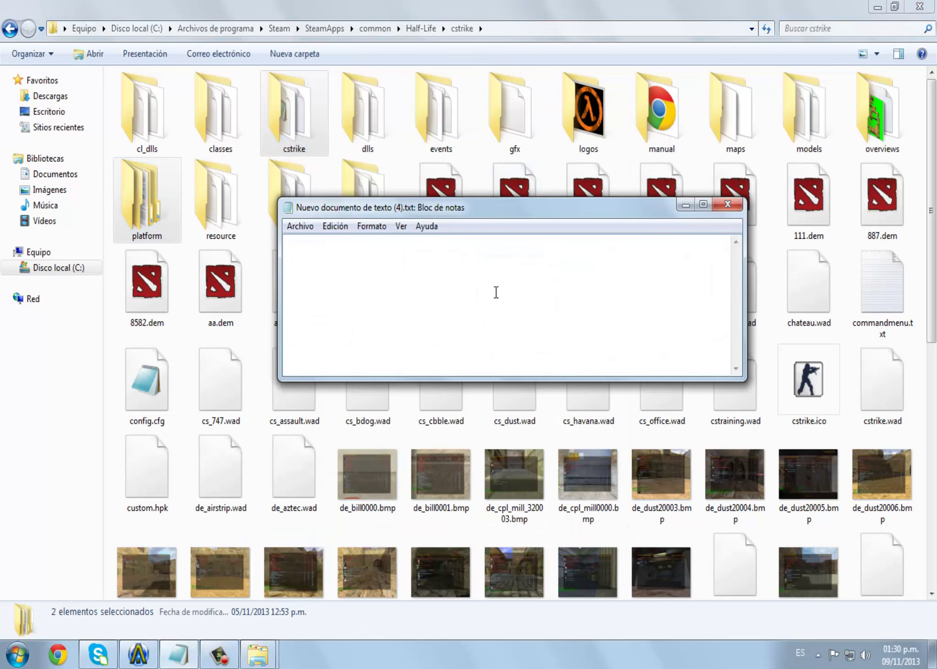
text(Listo,)
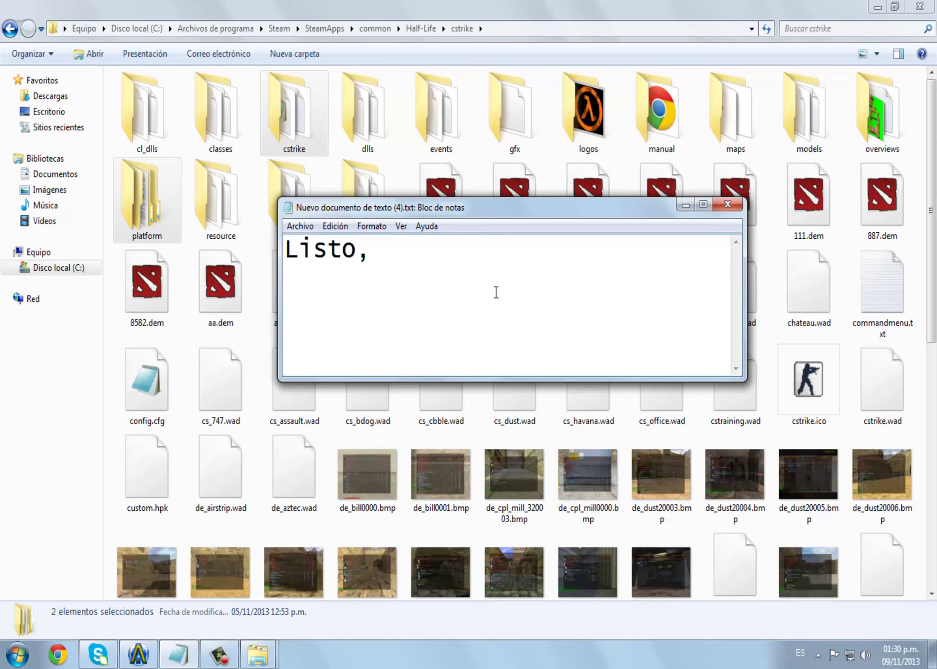
text( pal counter a)
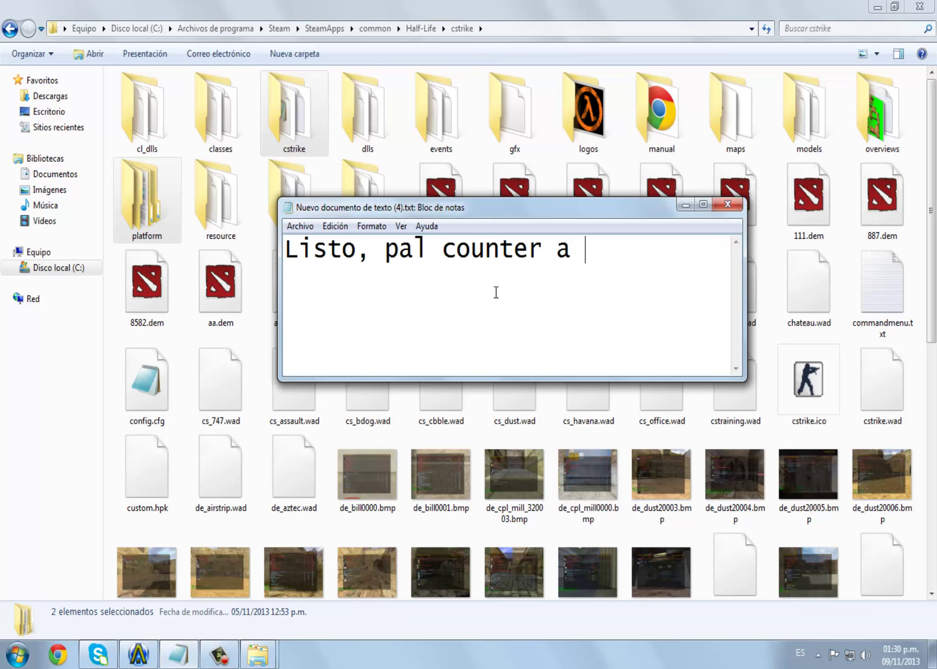
text( visiar un rato.)
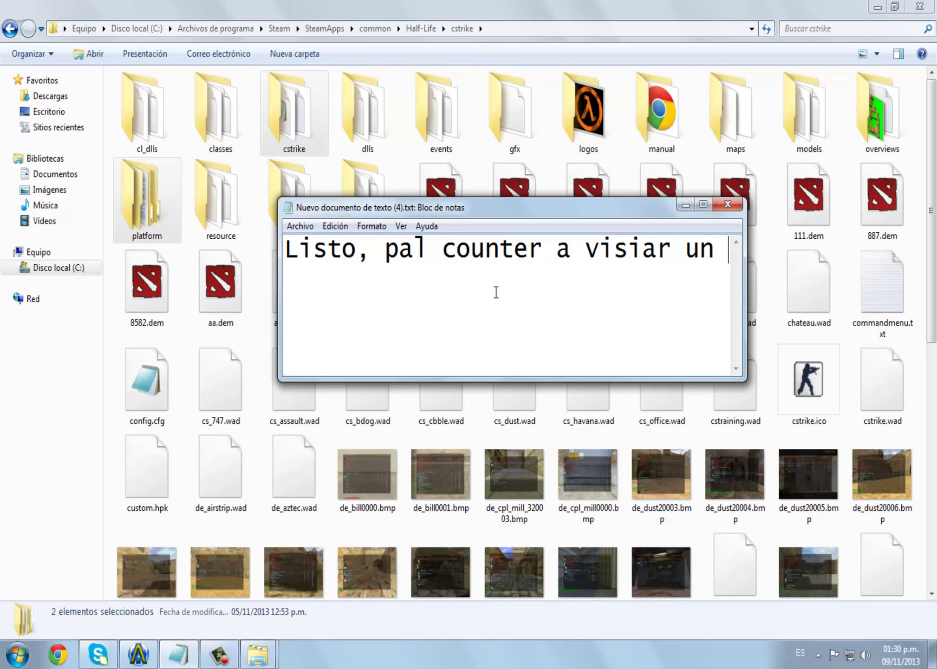
Replace the note with "Yo no les eneño, porque estoy gravando con el camtasia y ya saben que no grava juegos".
drag(410, 316, 250, 191)
text(Pe)
key(BackSpace)
key(BackSpace)
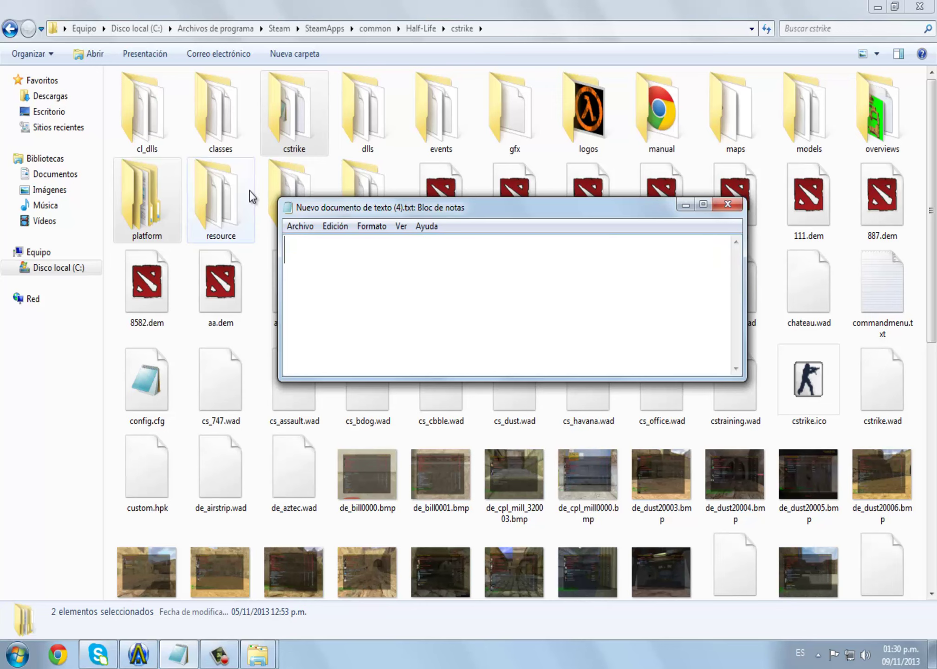
text(Yo no )
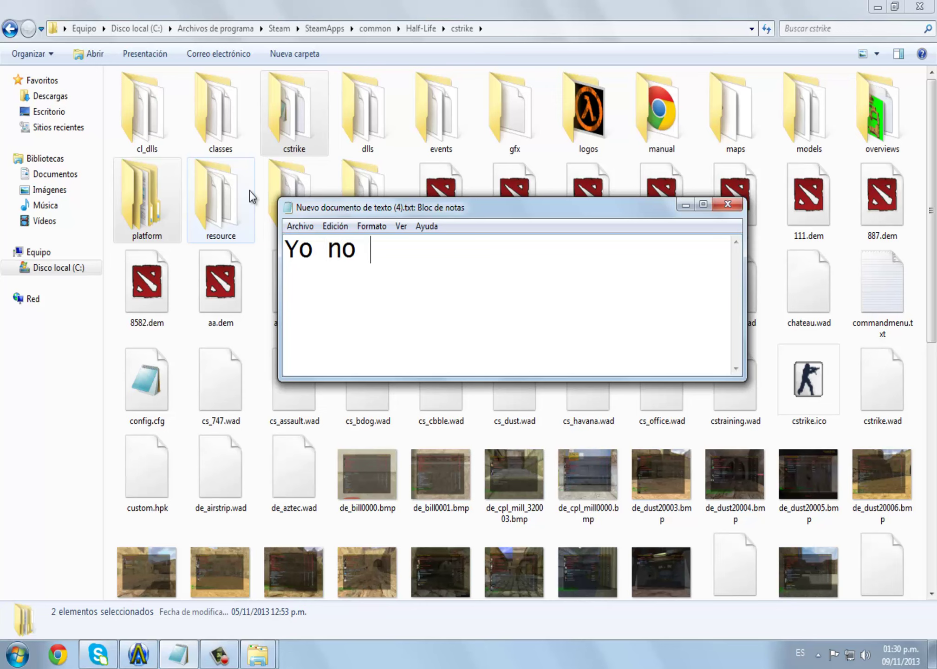
text(les eneñ)
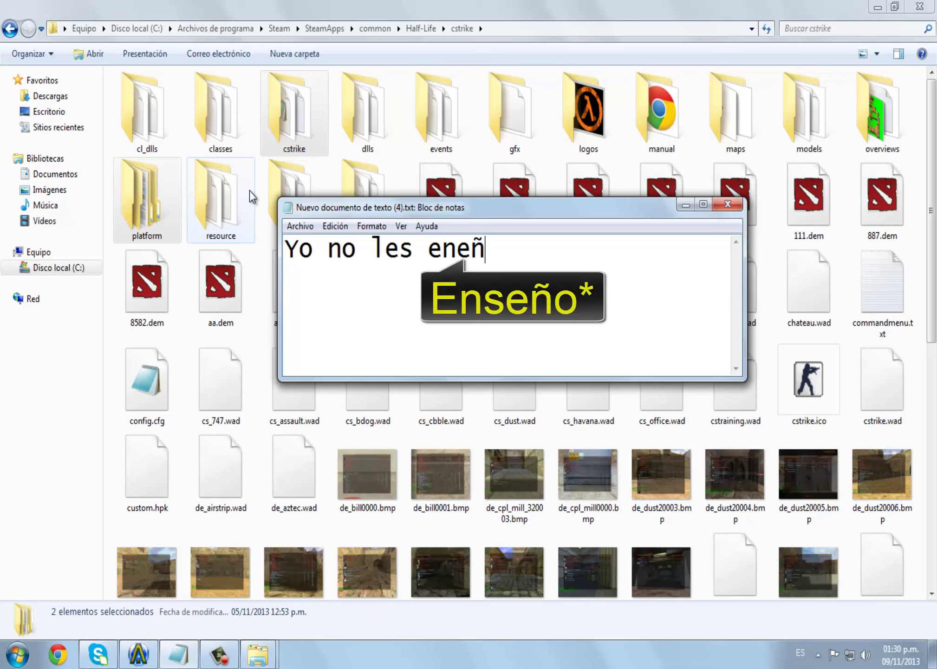
text(o, corqu)
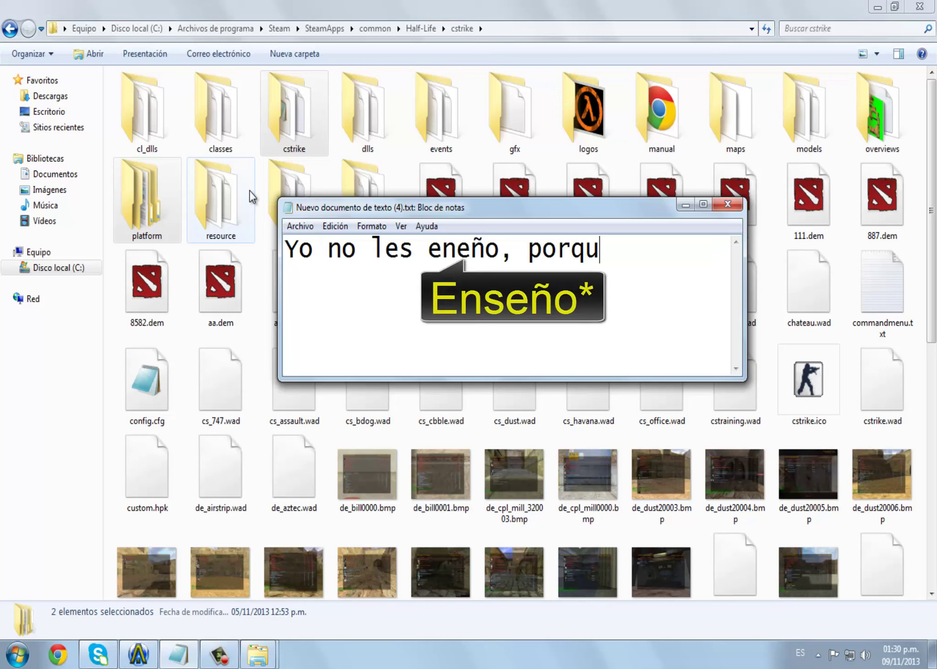
text(e estoy gravando)
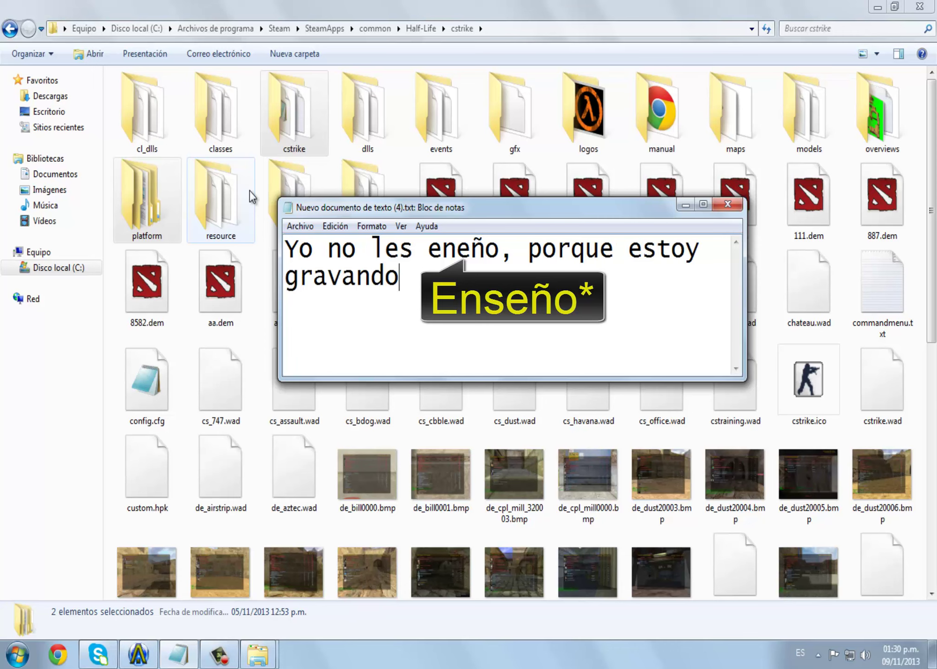
text( con el ca)
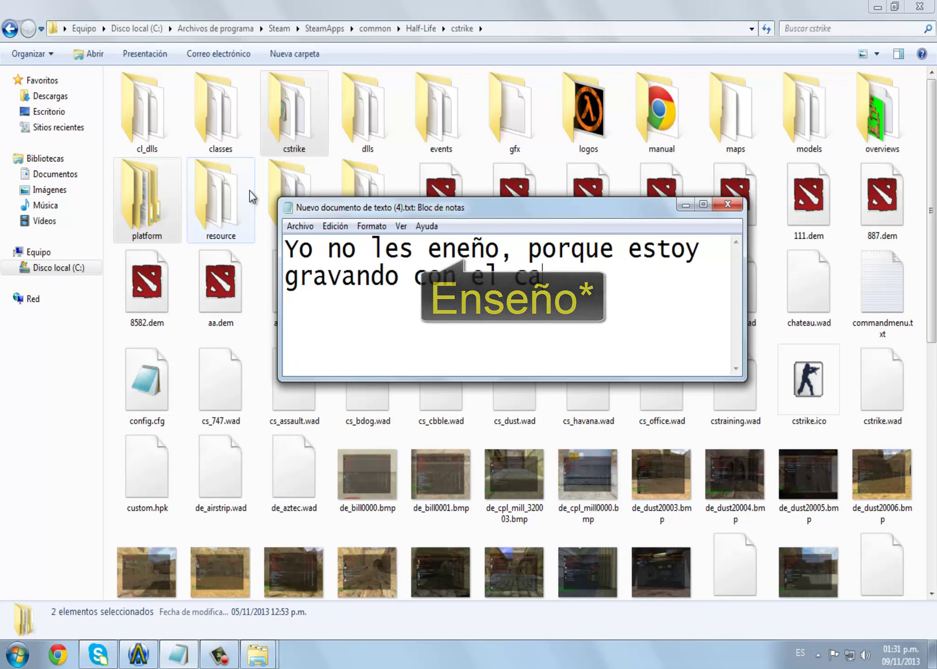
text(mtasia y)
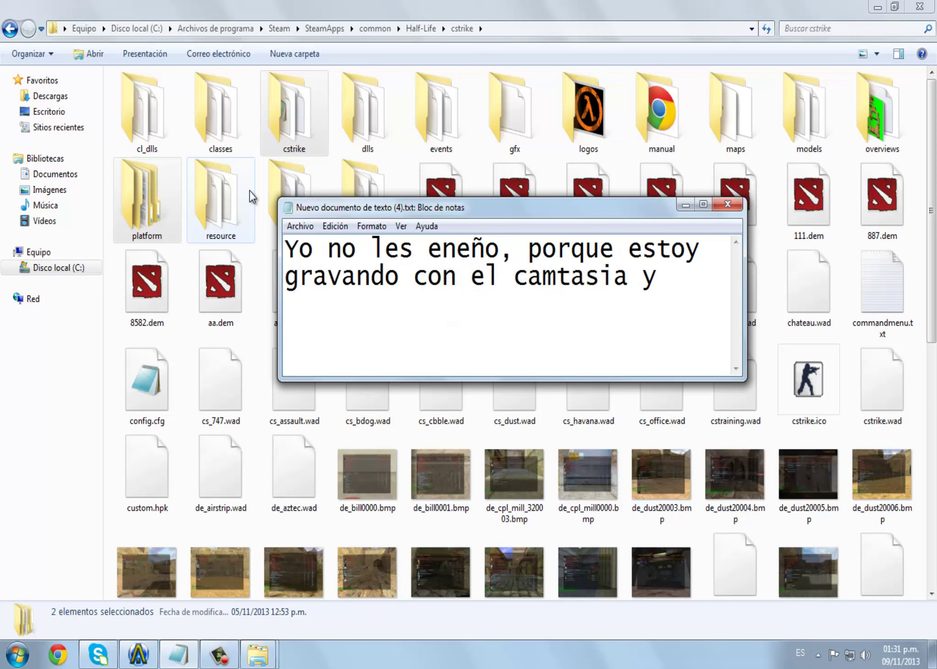
text( ya saben que n)
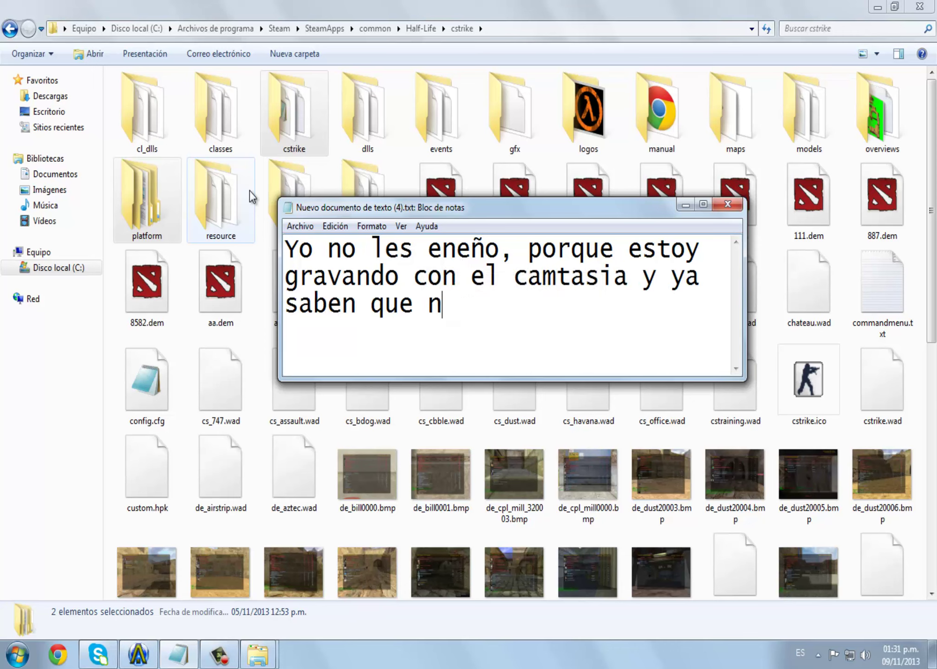
text(o grava juegos)
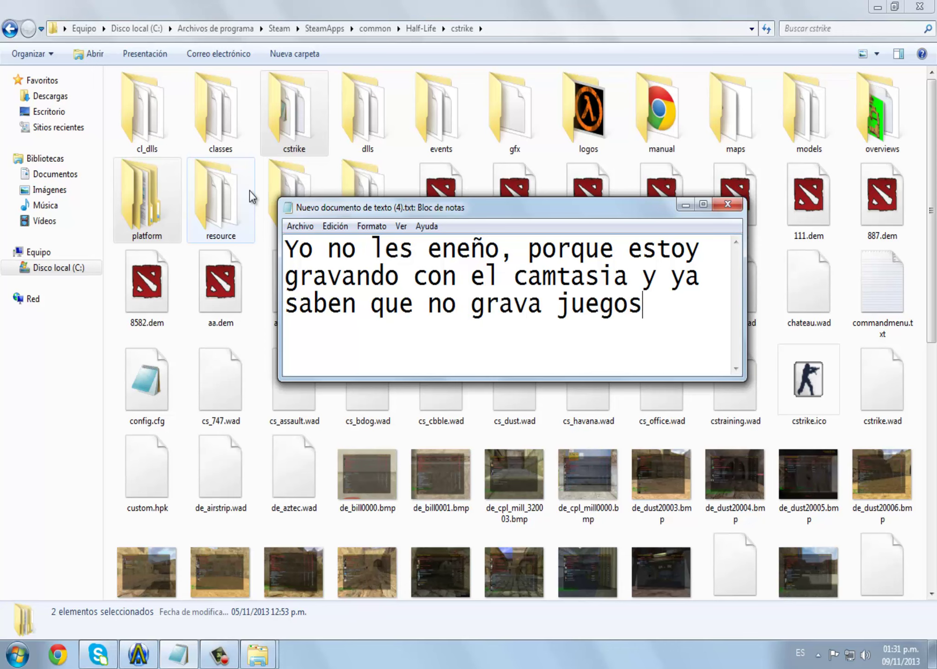
Continue the note with ", disculpen.. pero seguro les sirvio..".
text(, disculpen)
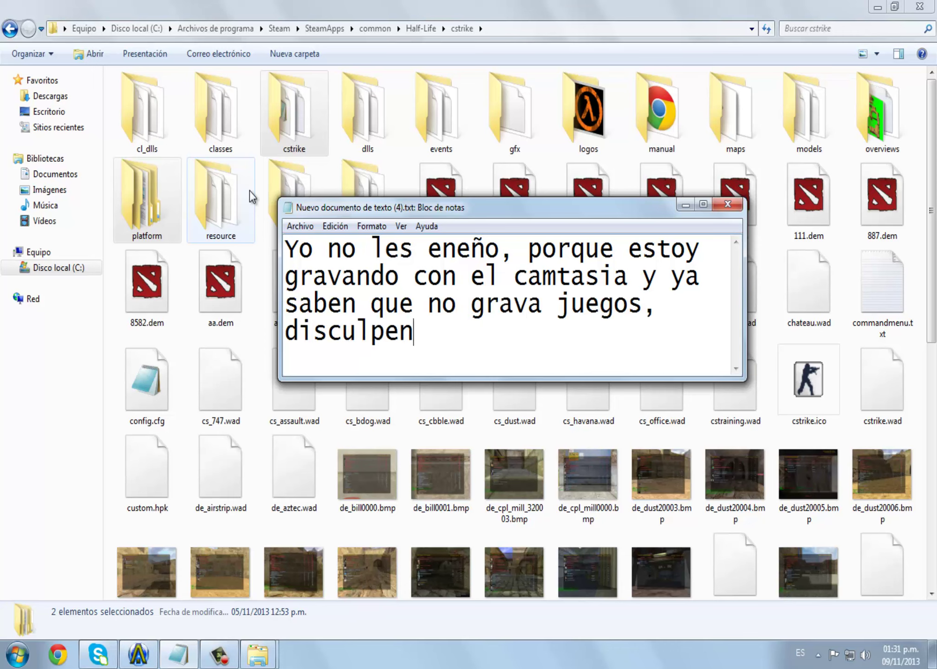
text(.. pero s)
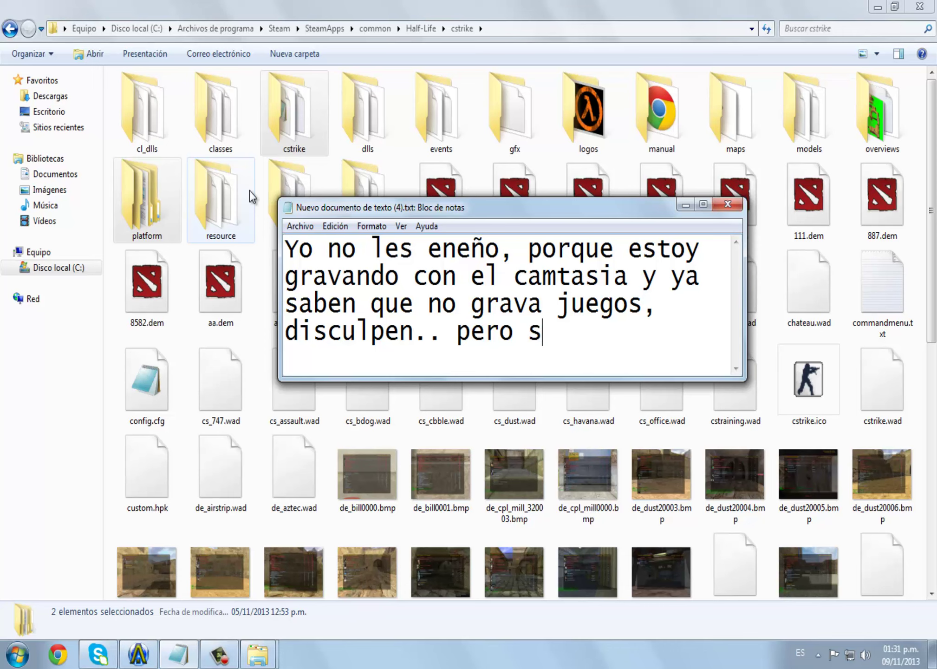
text(eguro )
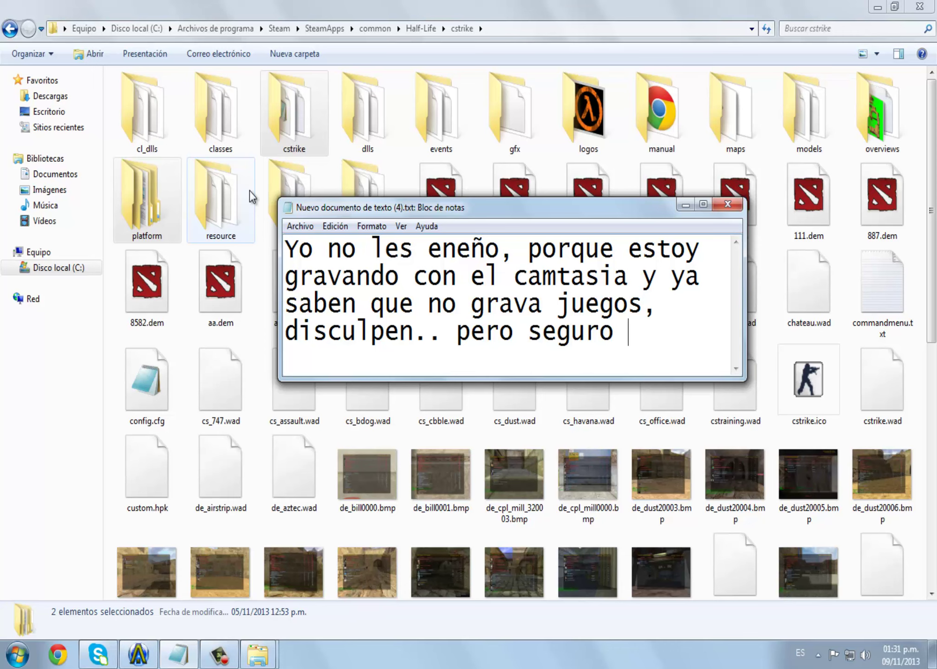
text(les sirvio..)
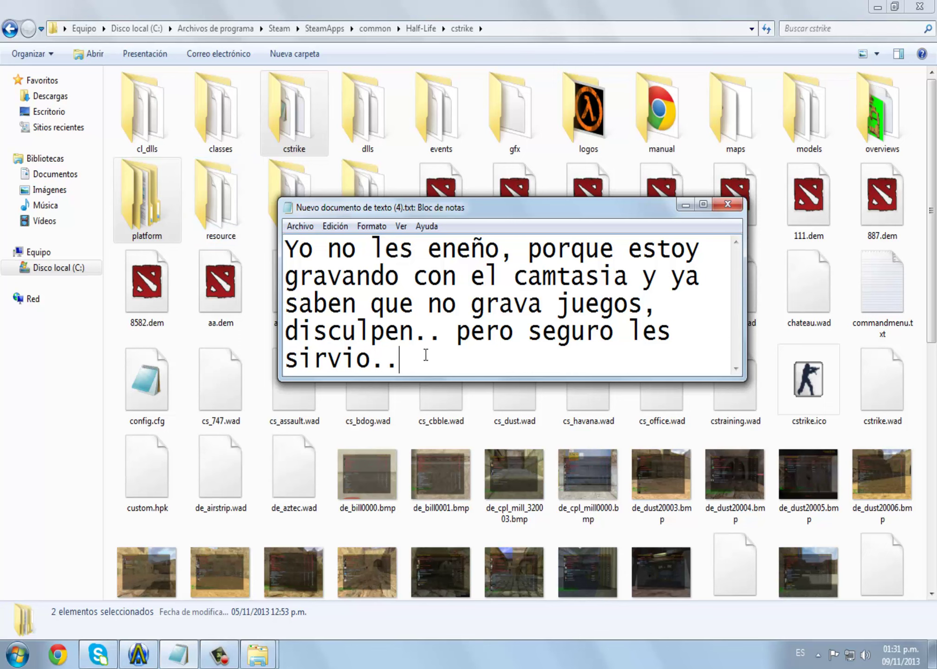
Replace the note's text with the closing message "Gracias por el video".
drag(424, 352, 262, 247)
key(BackSpace)
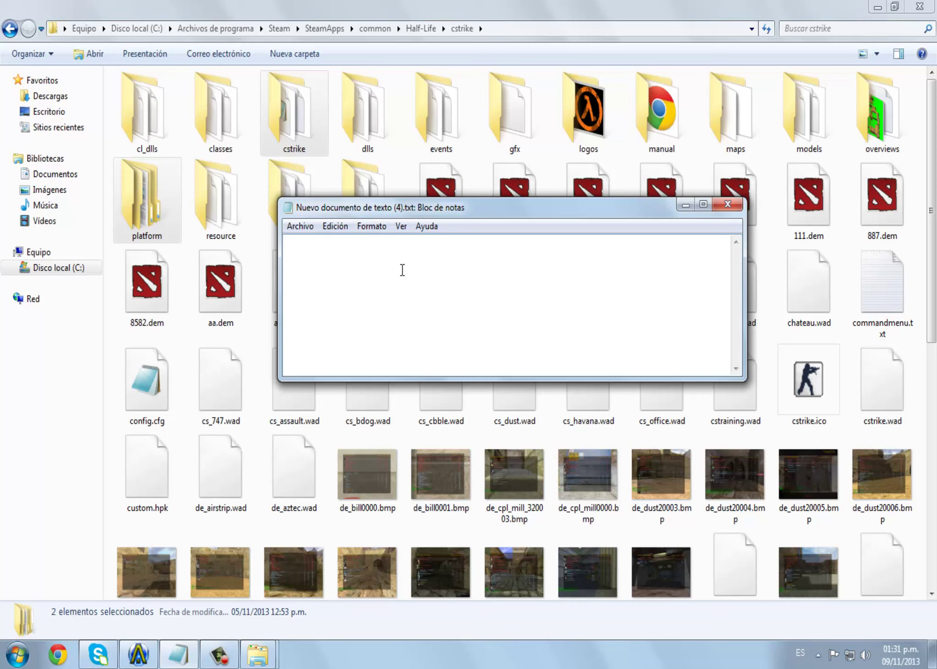
text(Gracias por el )
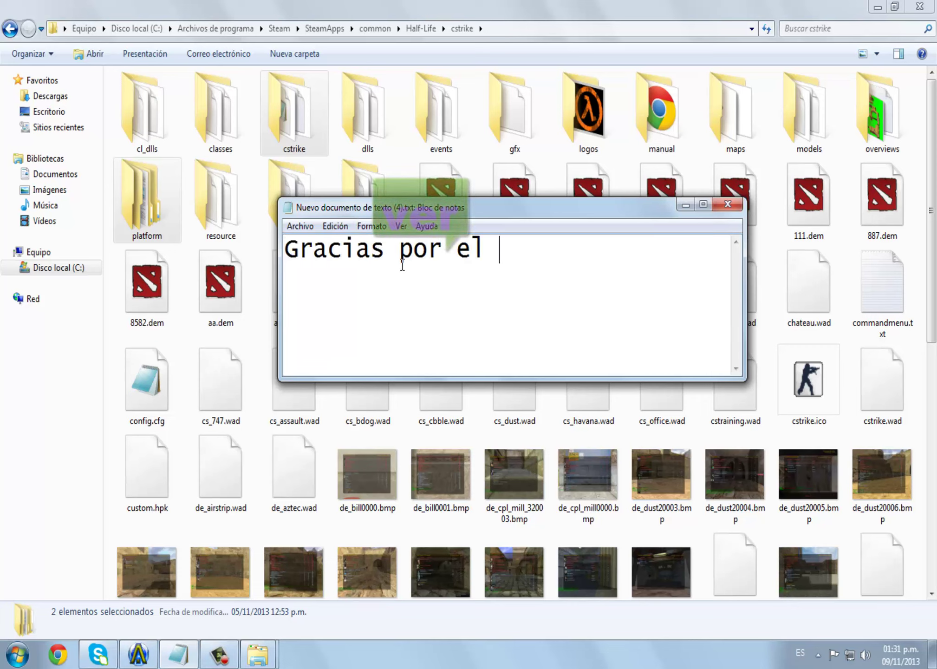
text(ve)
key(BackSpace)
key(BackSpace)
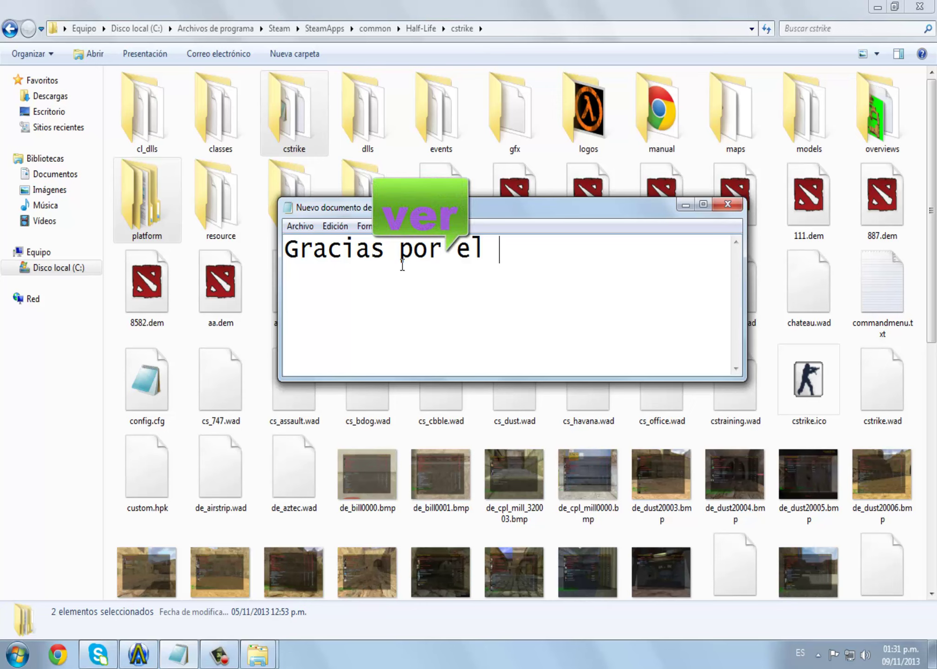
text(video)
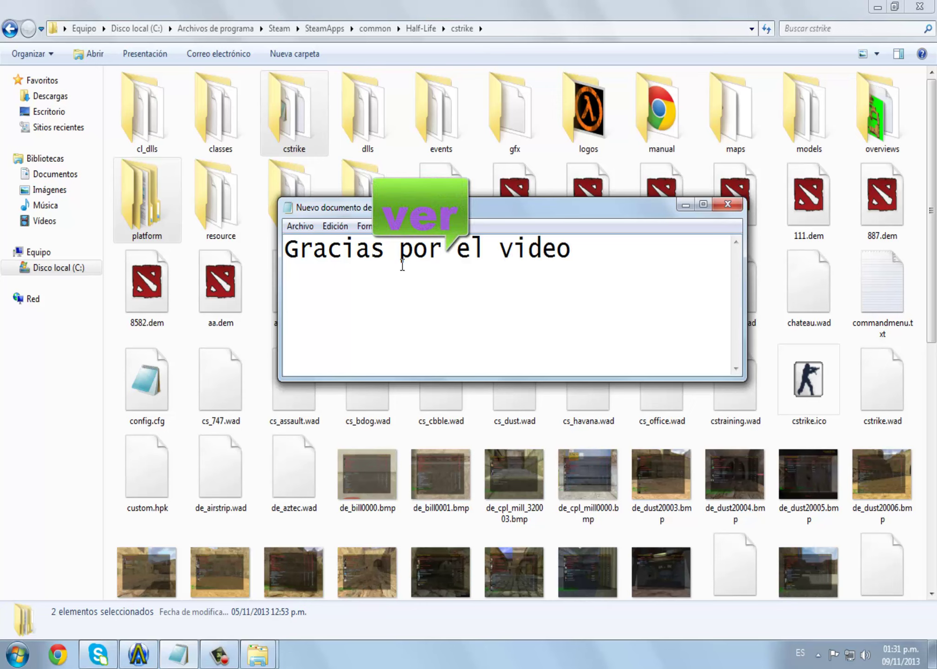